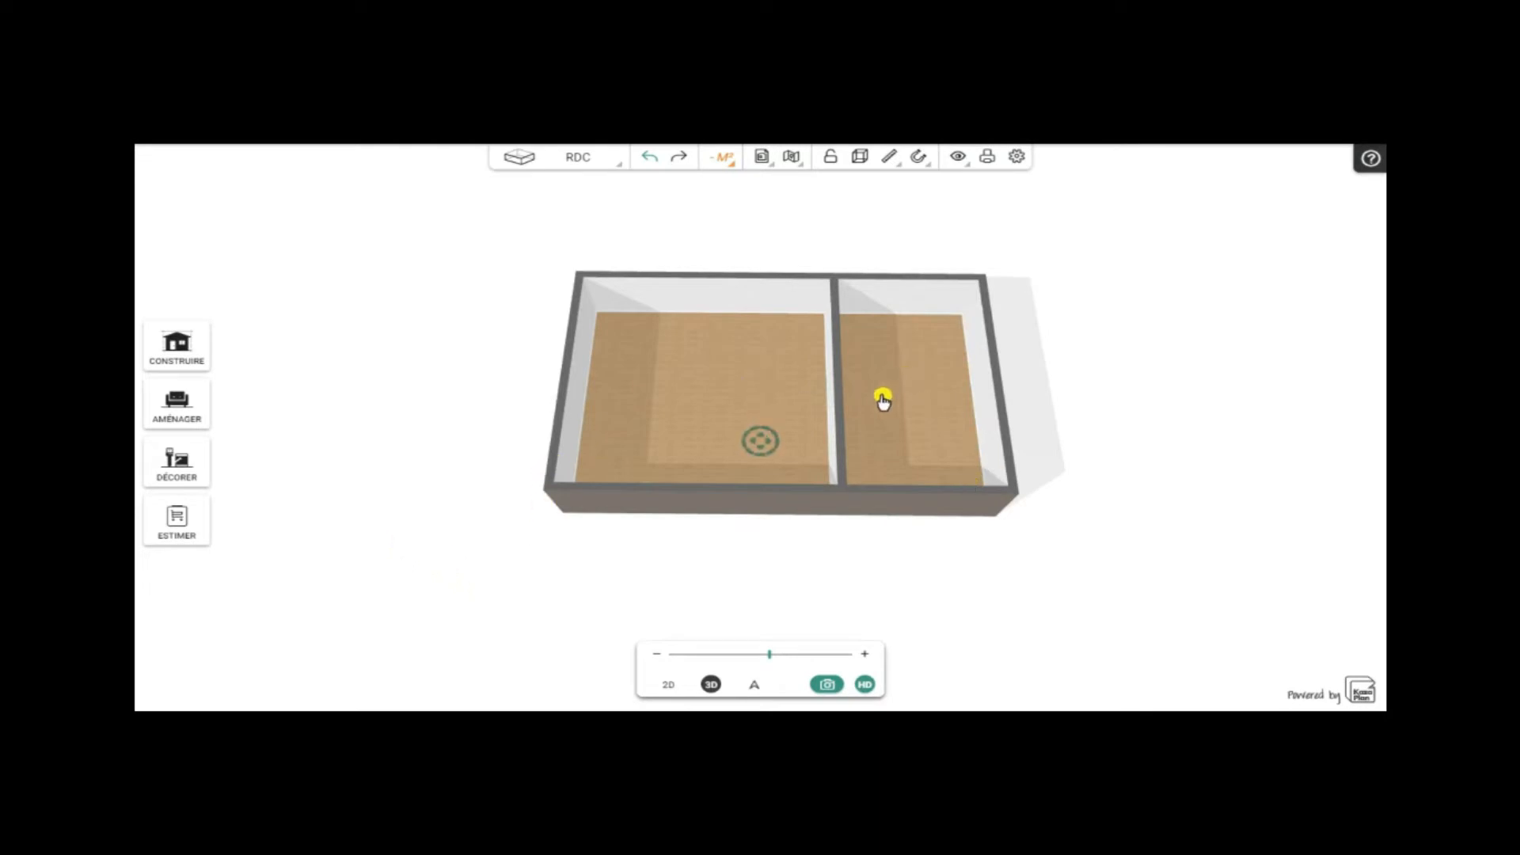
drag(379, 418, 394, 303)
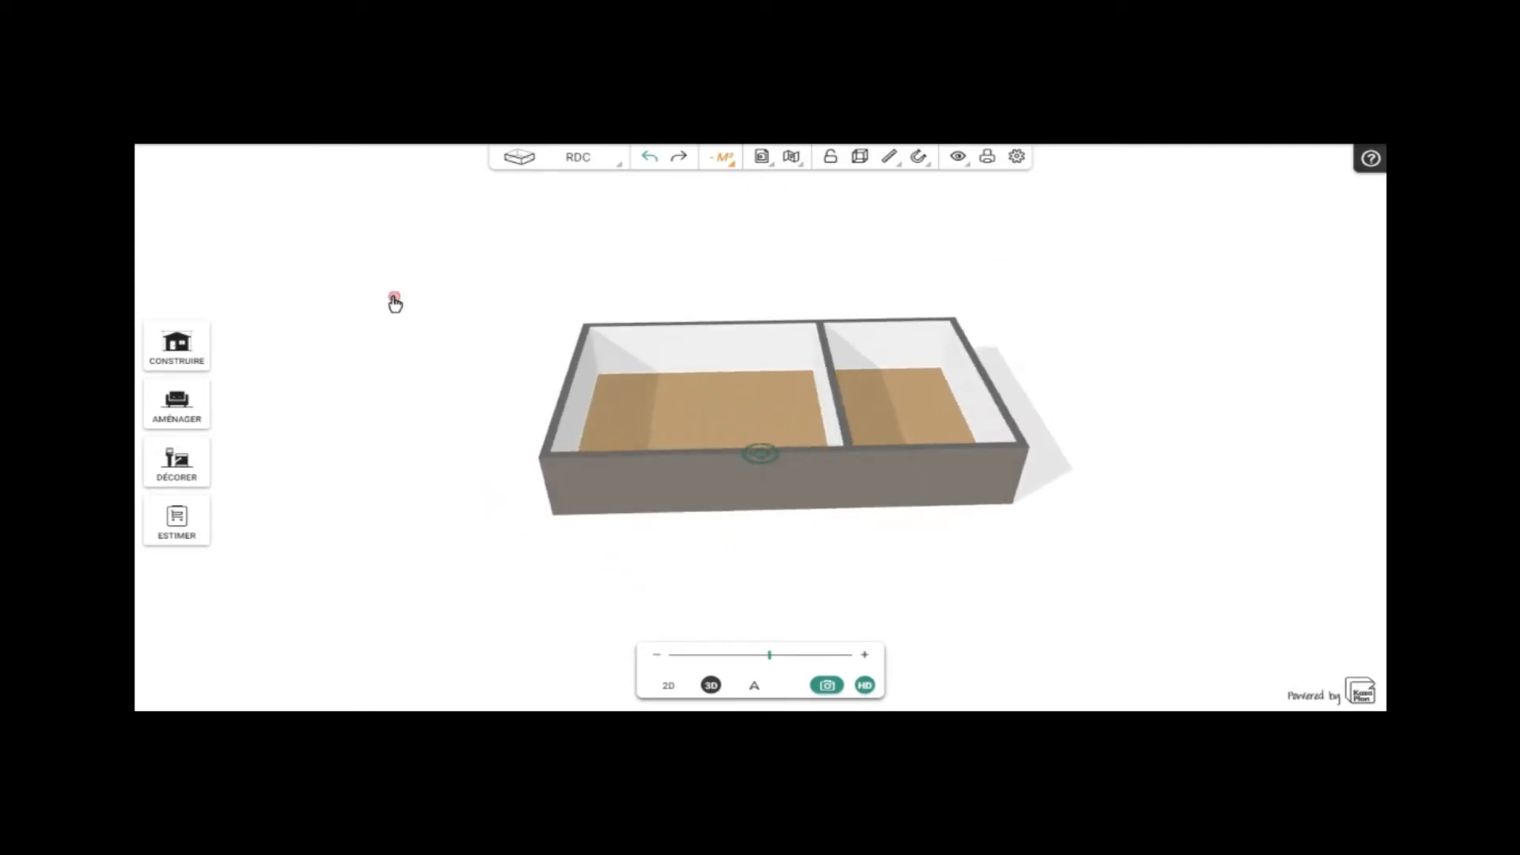
drag(1103, 536, 1124, 439)
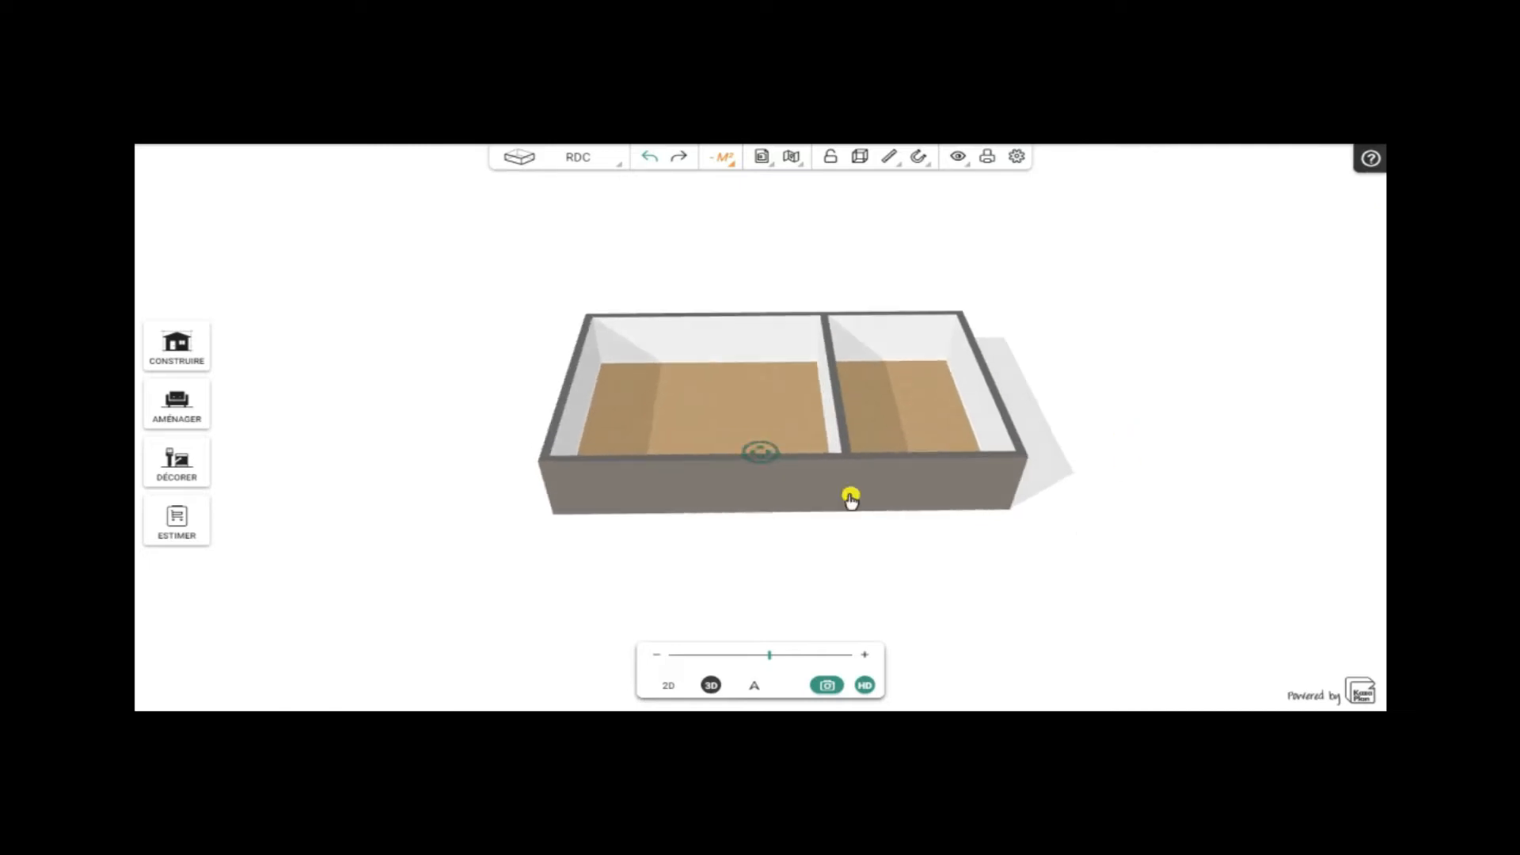
drag(451, 468, 455, 383)
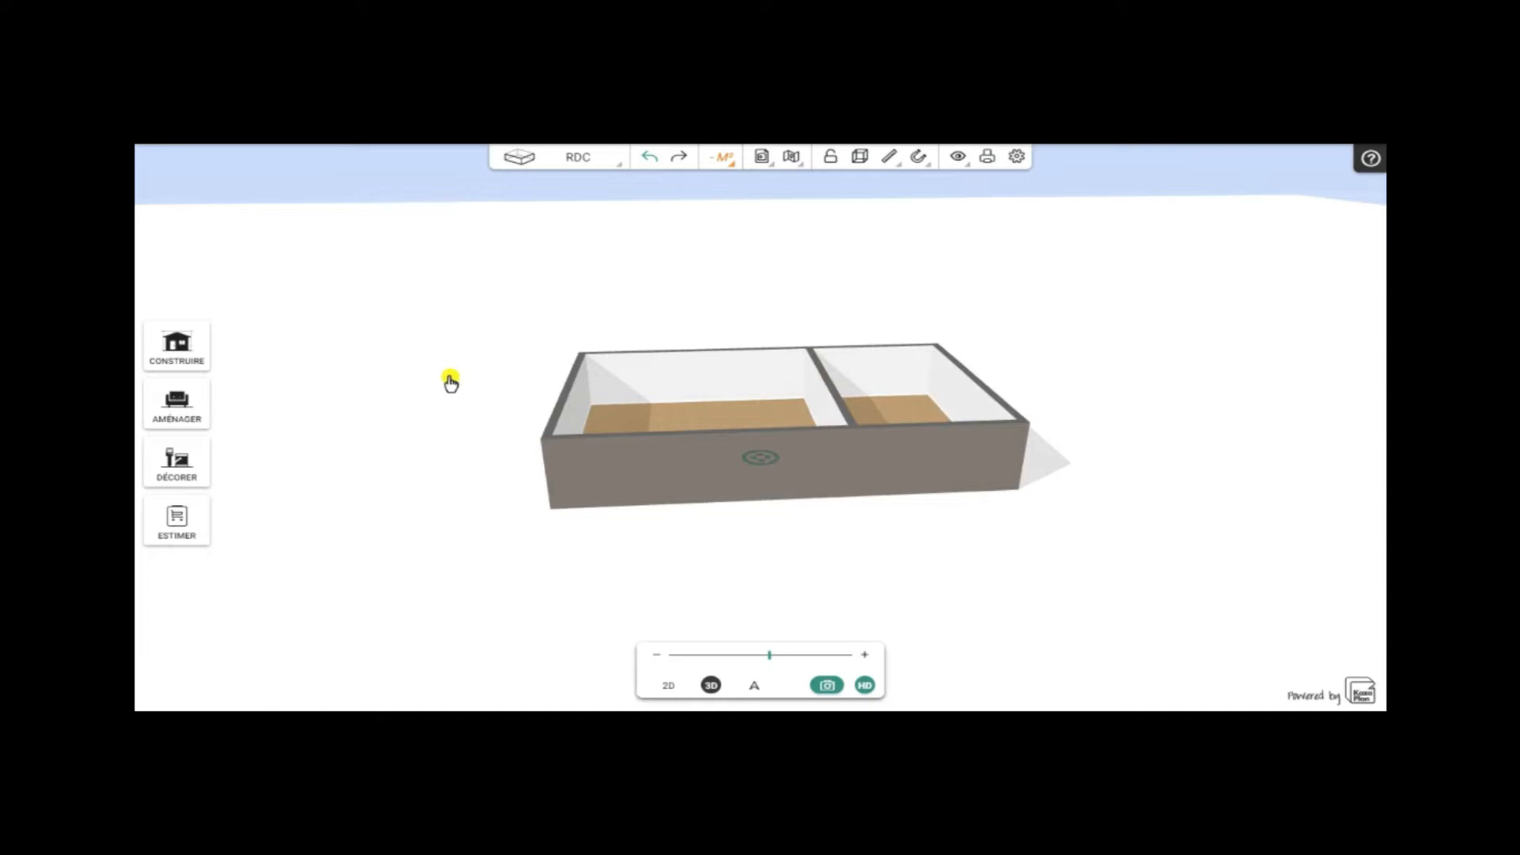
drag(760, 563, 691, 505)
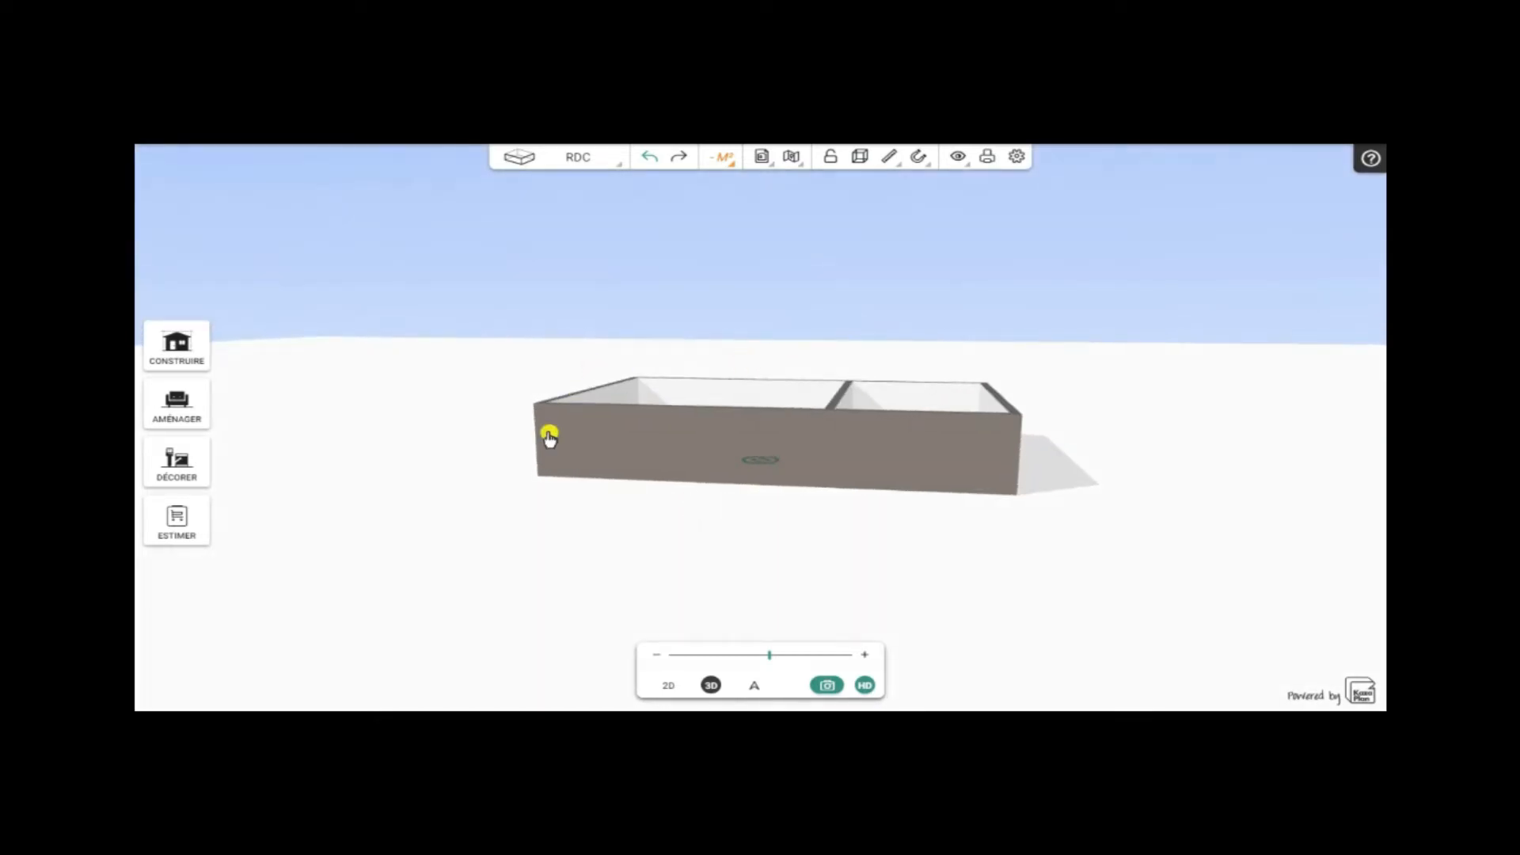
drag(464, 441, 483, 482)
drag(425, 366, 430, 417)
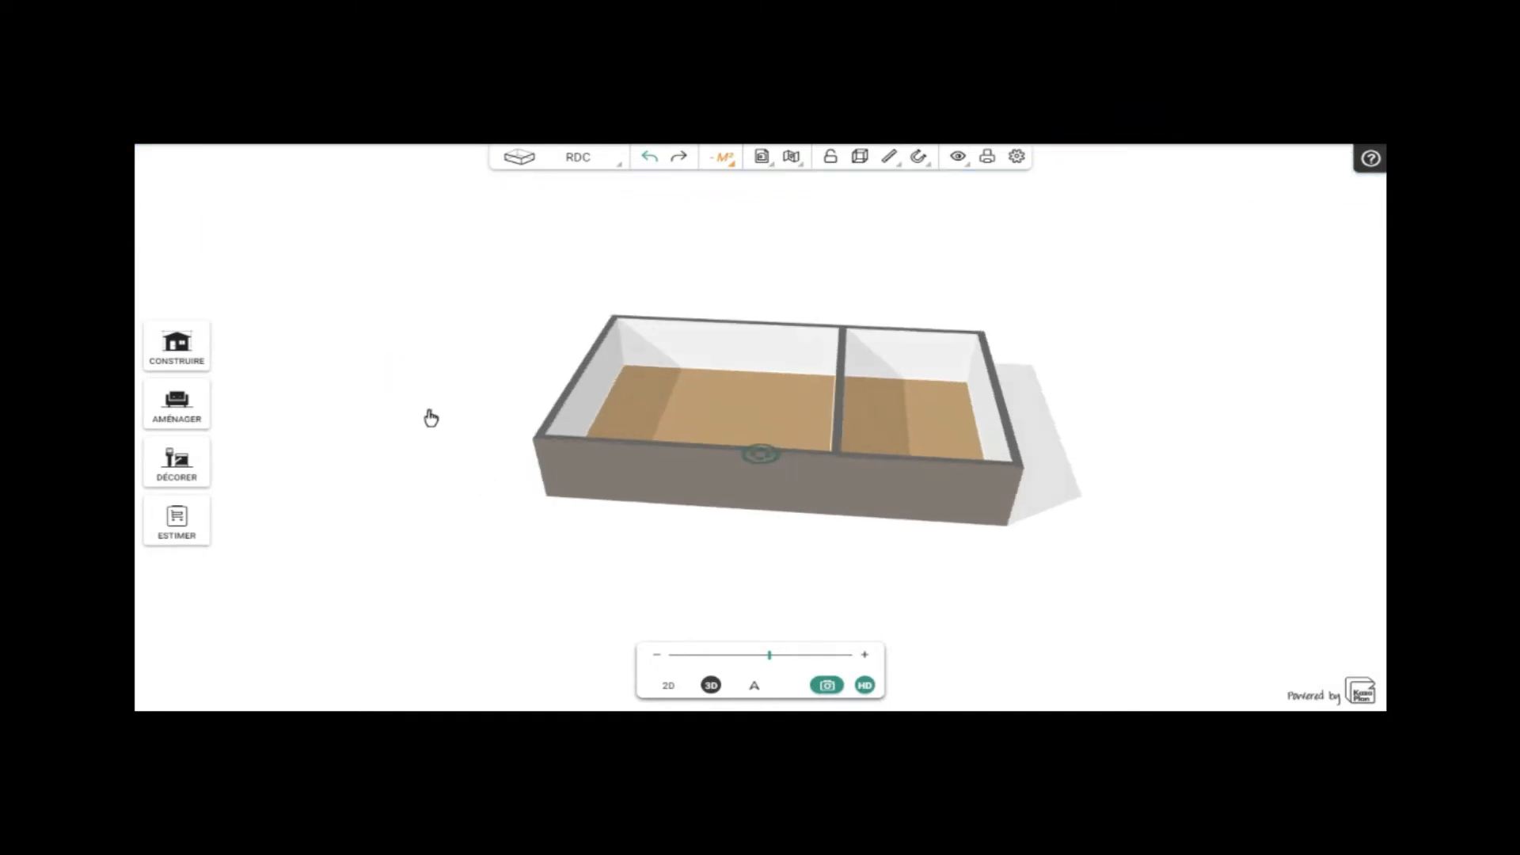
- Add an attic level (étage sous combles) above the ground floor
click(578, 162)
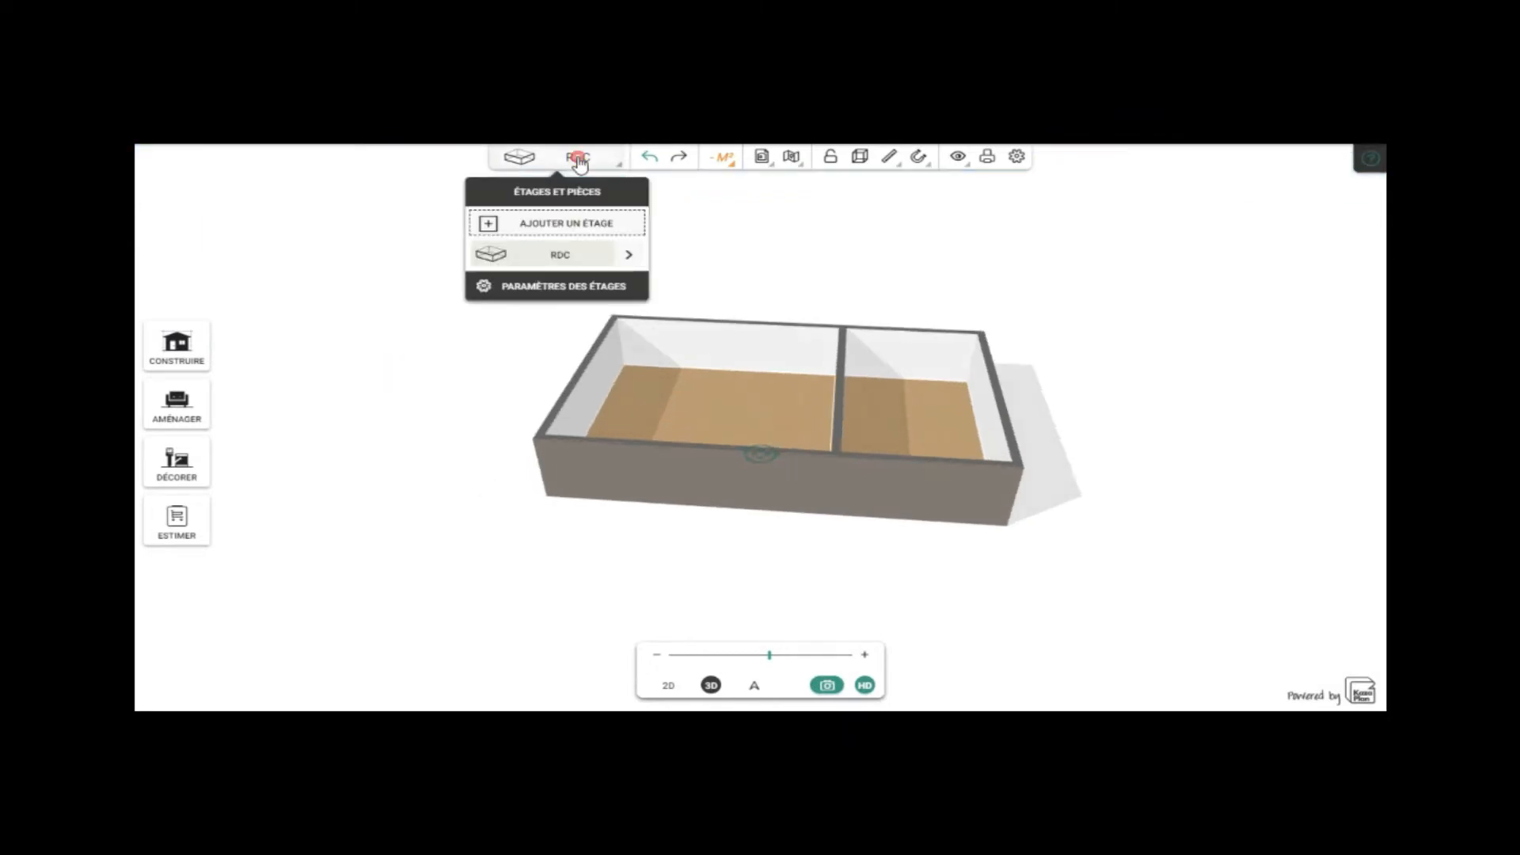
click(563, 226)
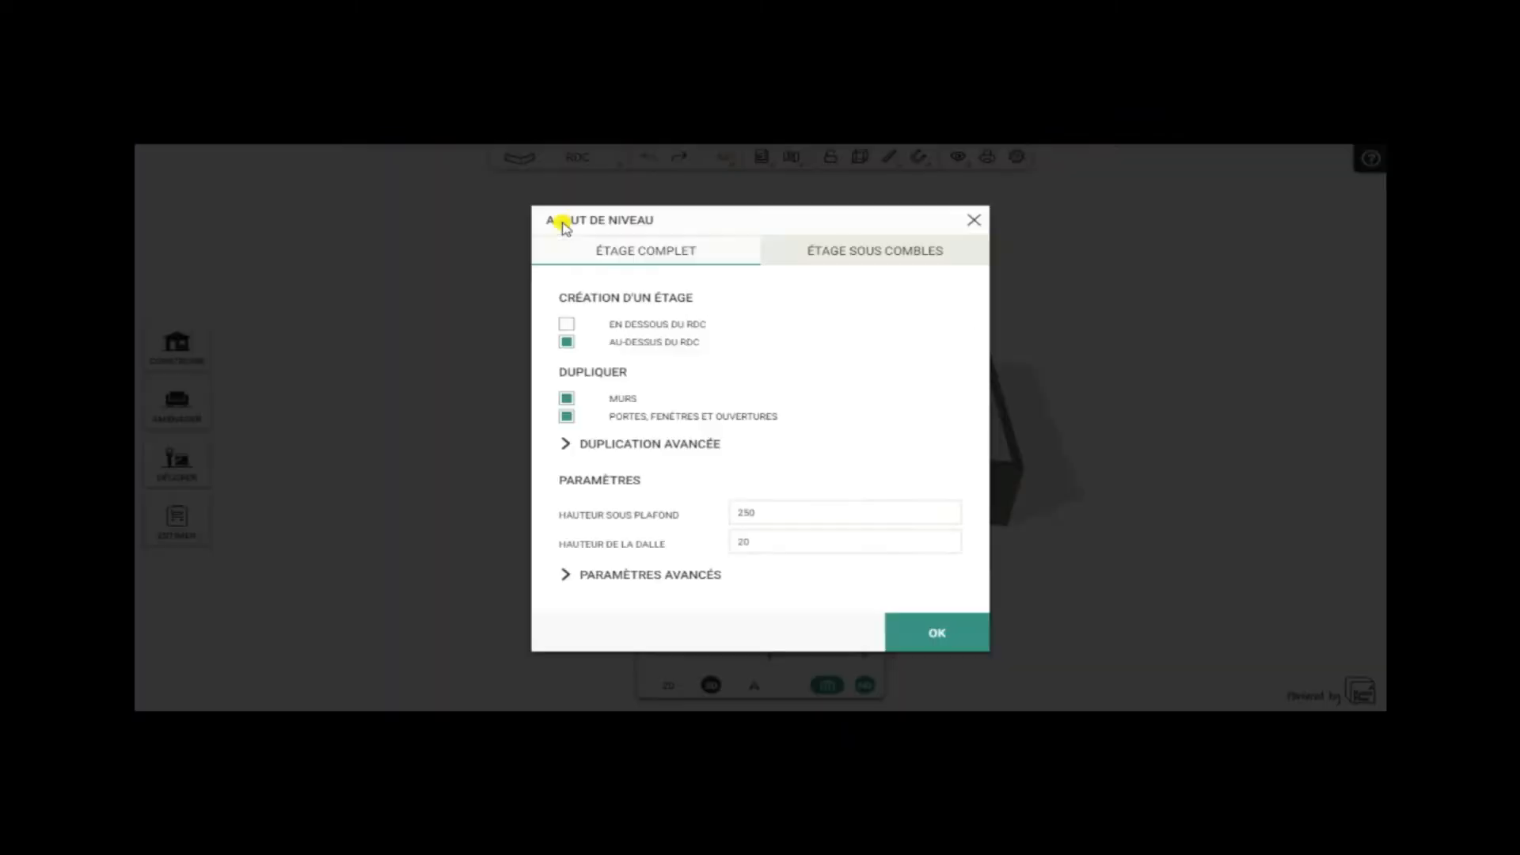
click(820, 254)
click(566, 342)
click(938, 559)
click(935, 562)
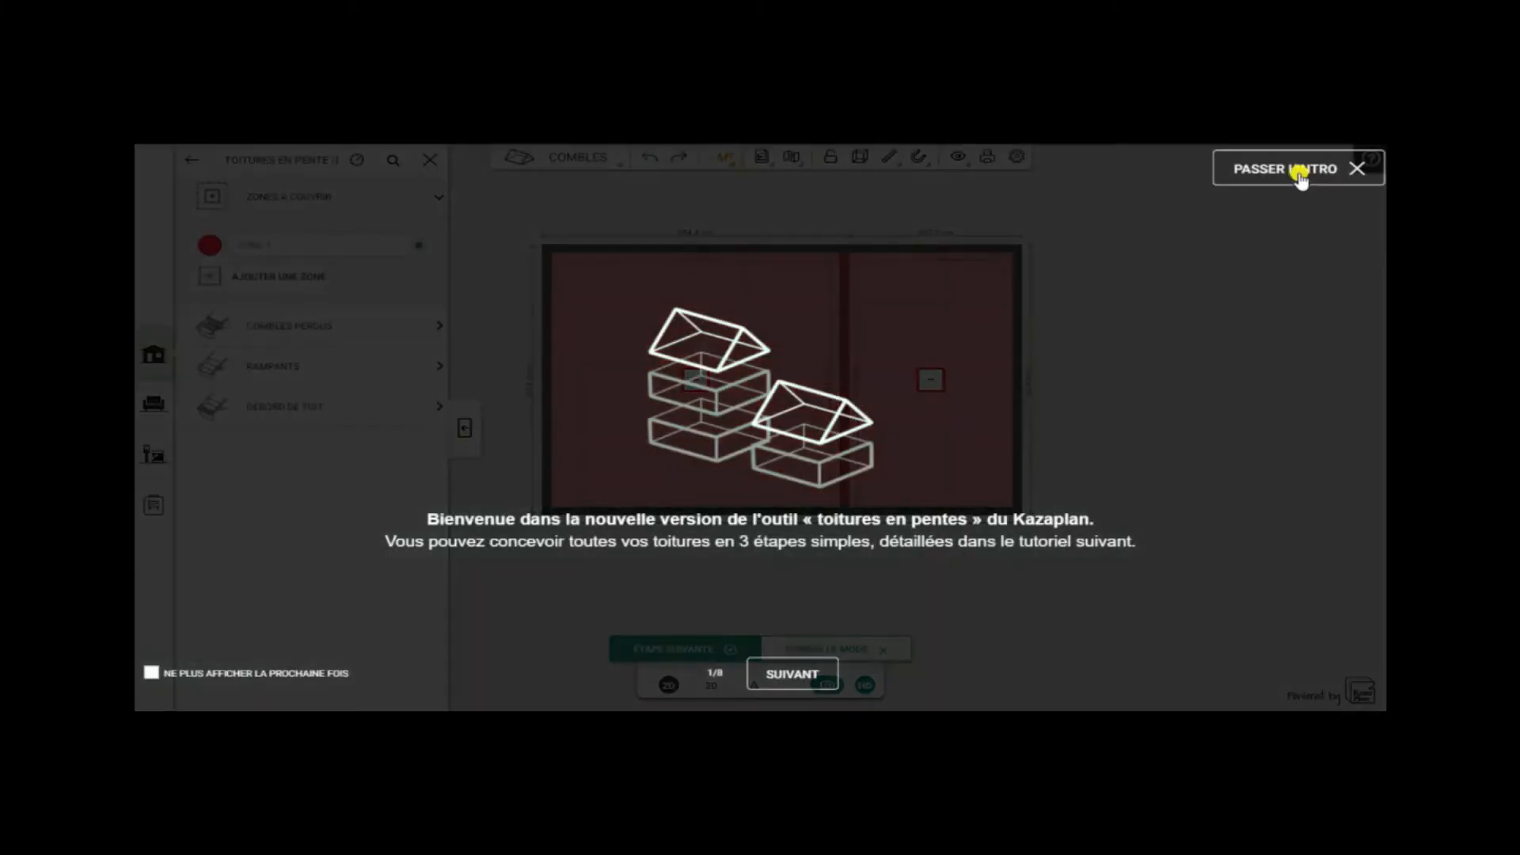
- Skip the roof tool intro, keep Zone 1 as the area to cover, and choose the configuration without combles perdus
click(1272, 175)
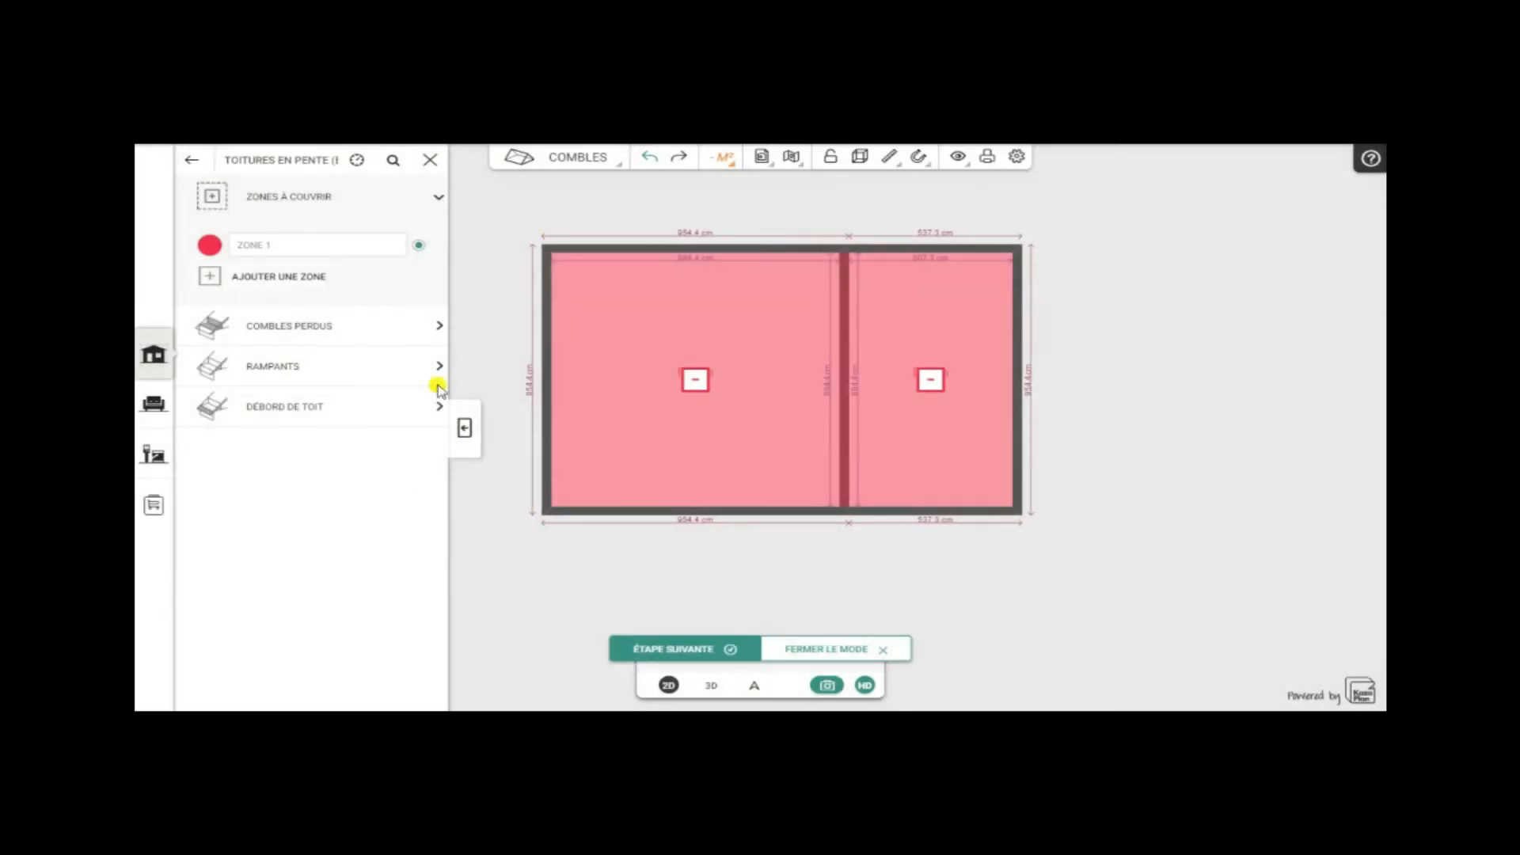
click(672, 651)
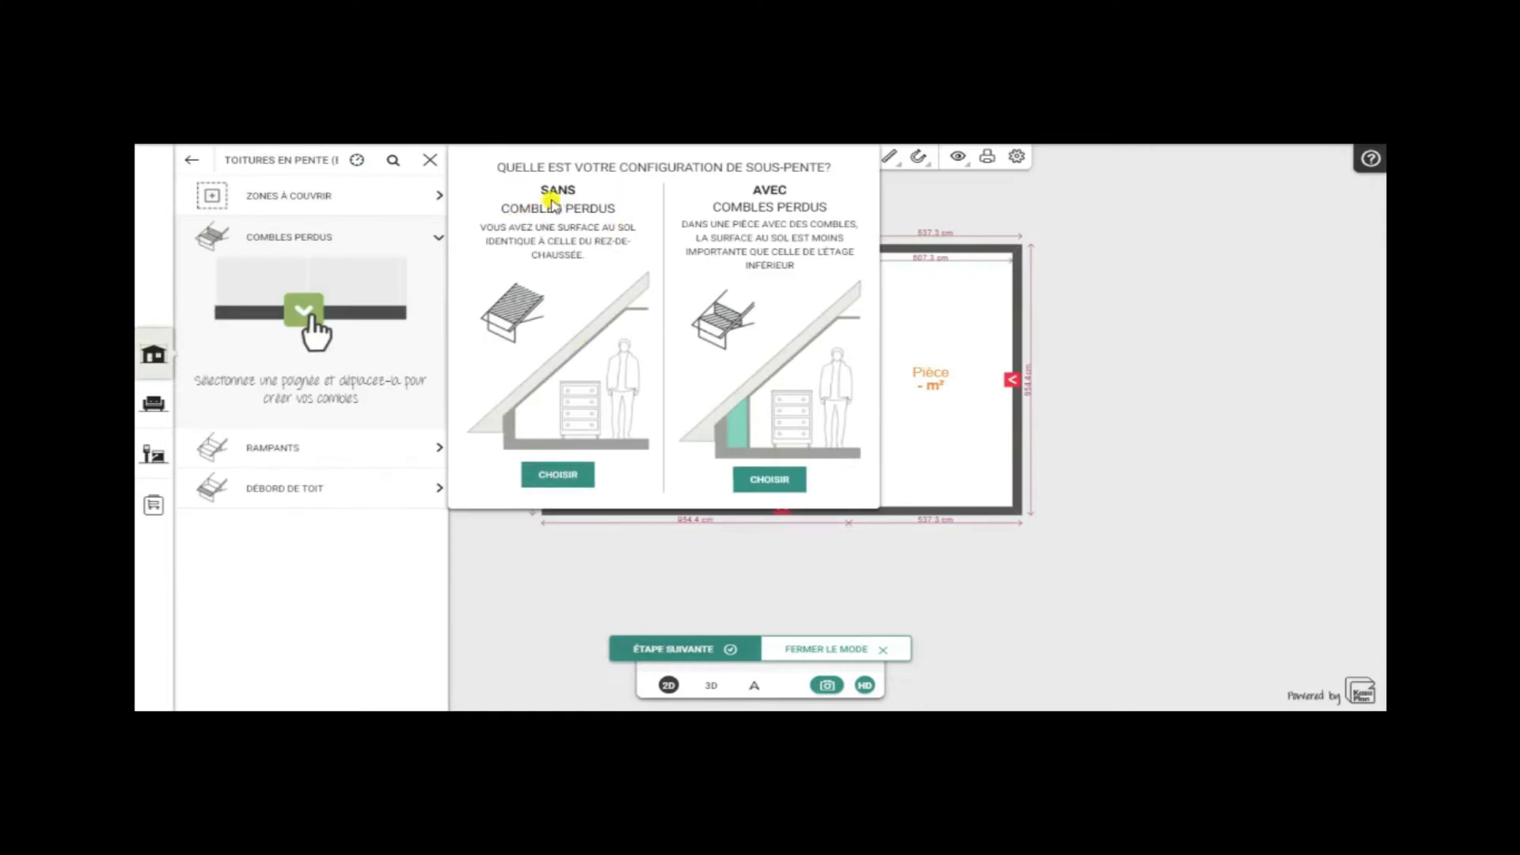
click(552, 479)
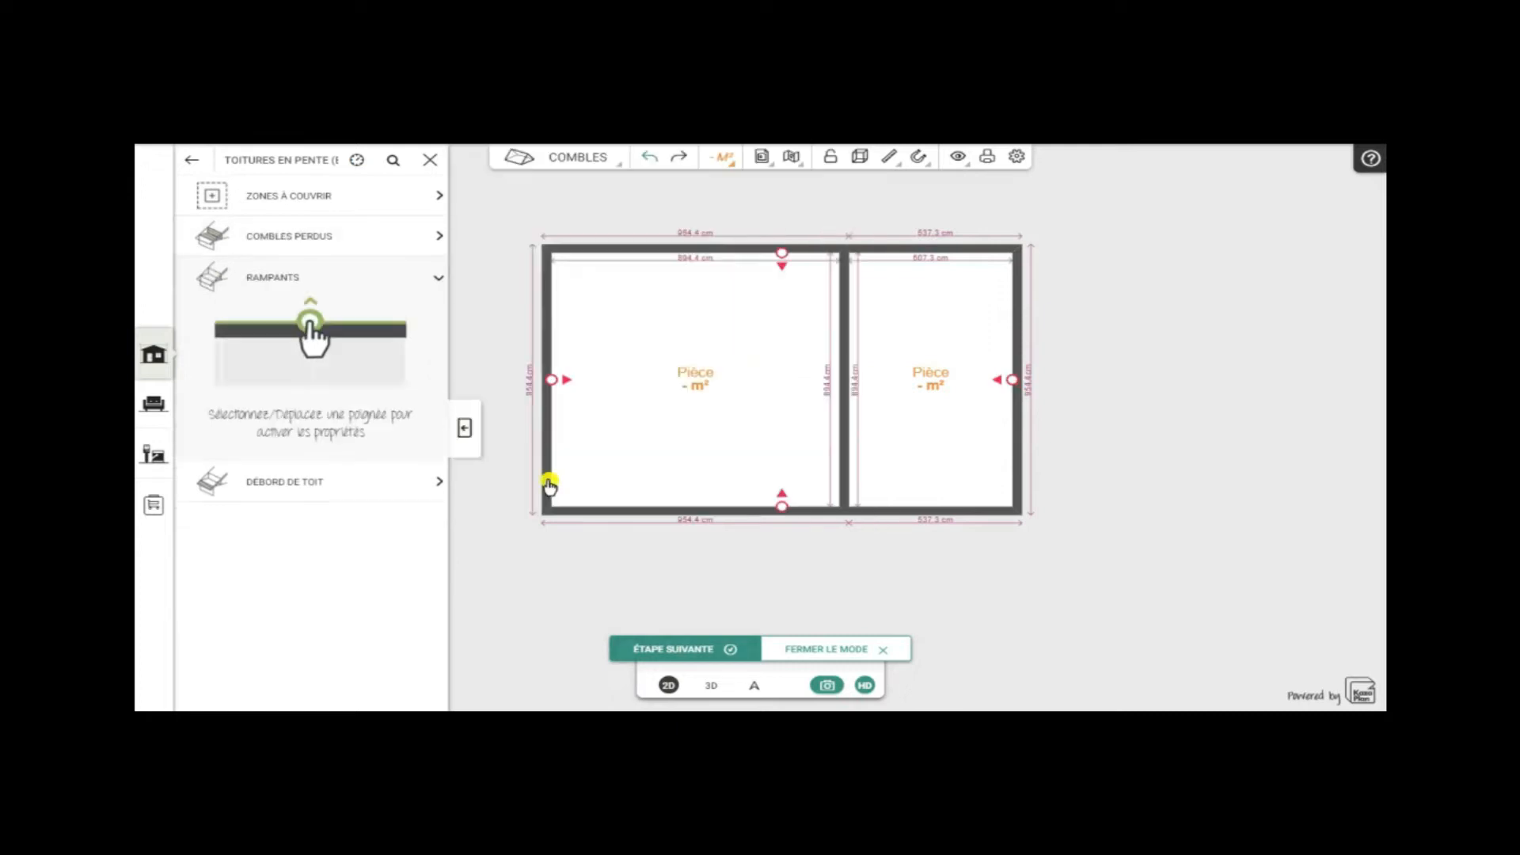
- Create a roof slope from the large room's outer wall, with about 188 cm of distance under the slope
click(552, 381)
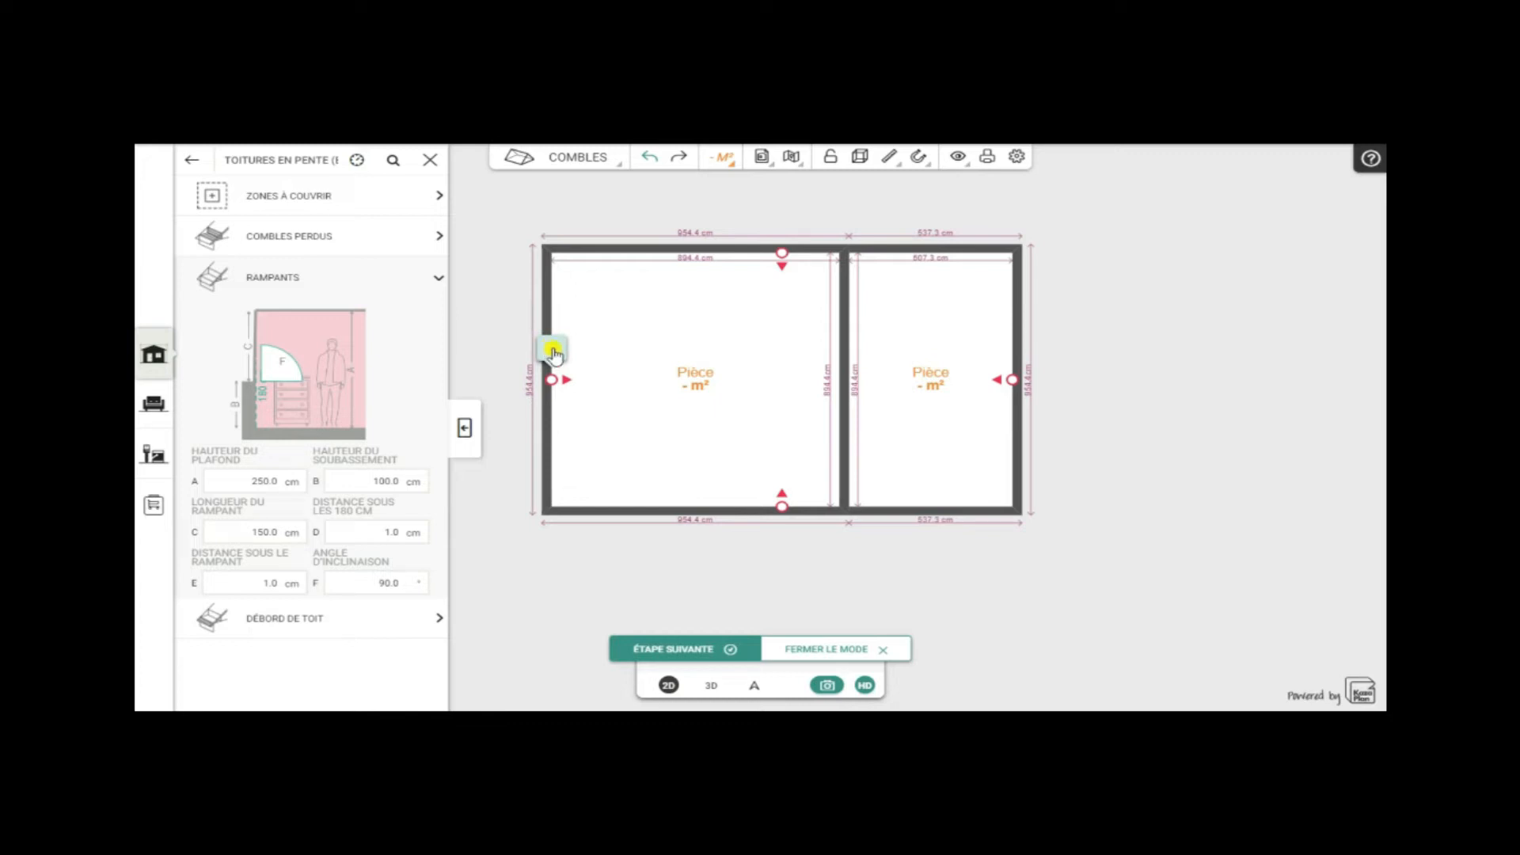
click(476, 344)
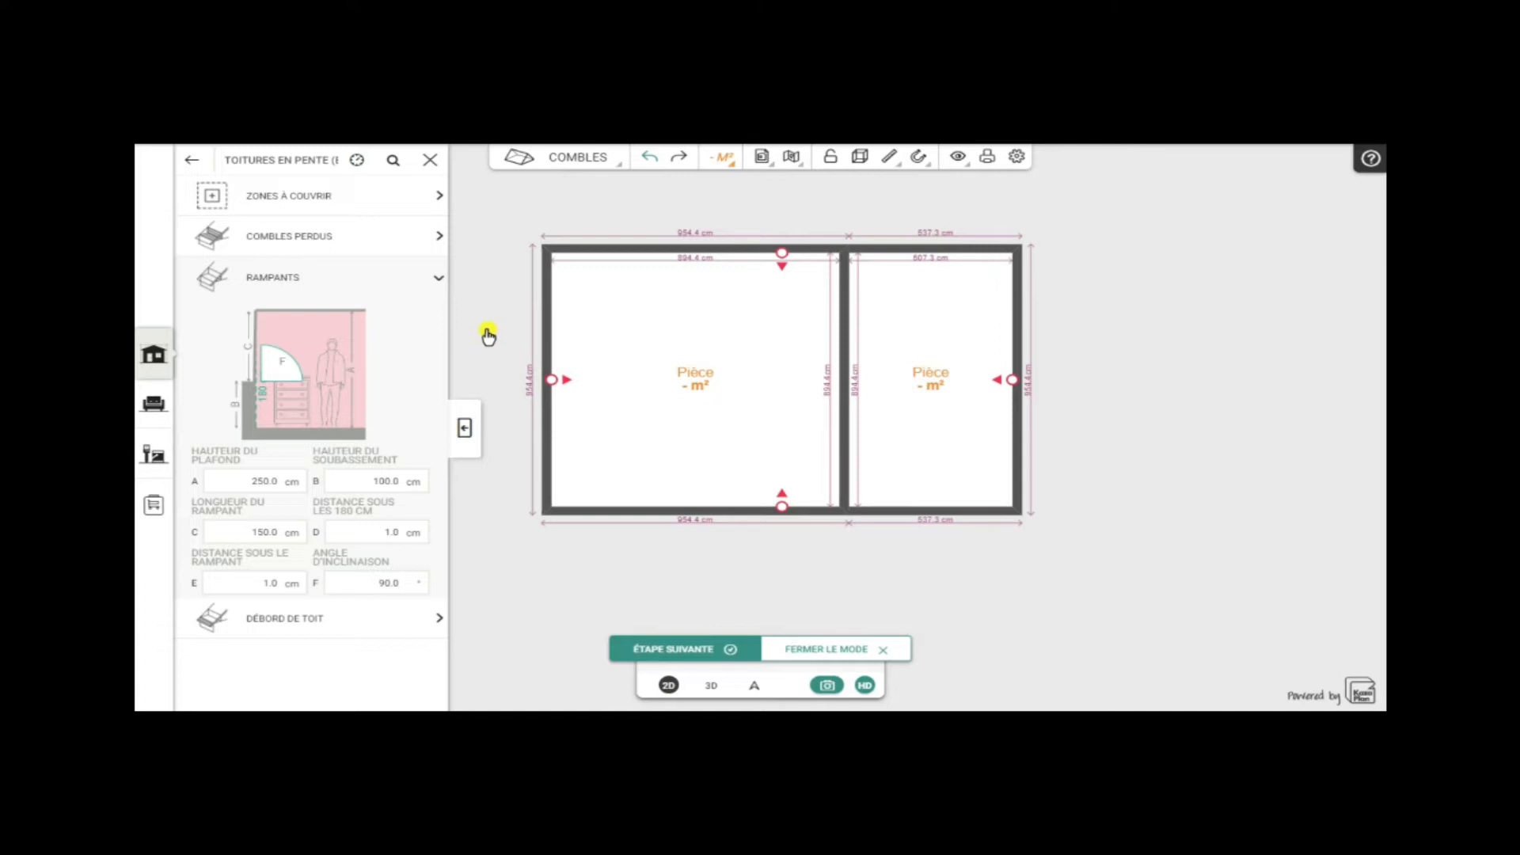
click(553, 381)
click(552, 382)
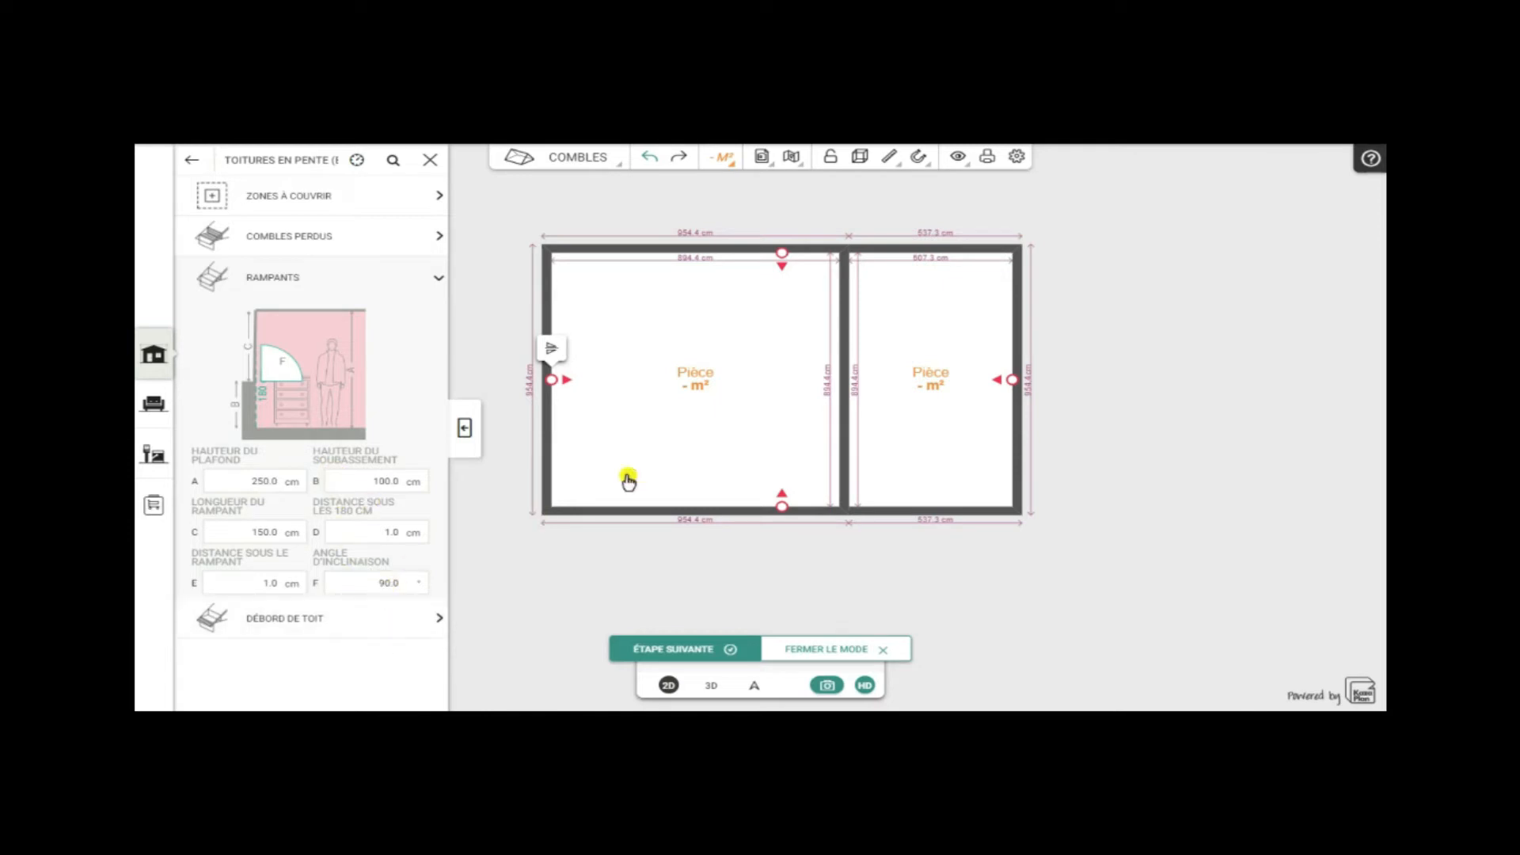
drag(560, 384, 618, 388)
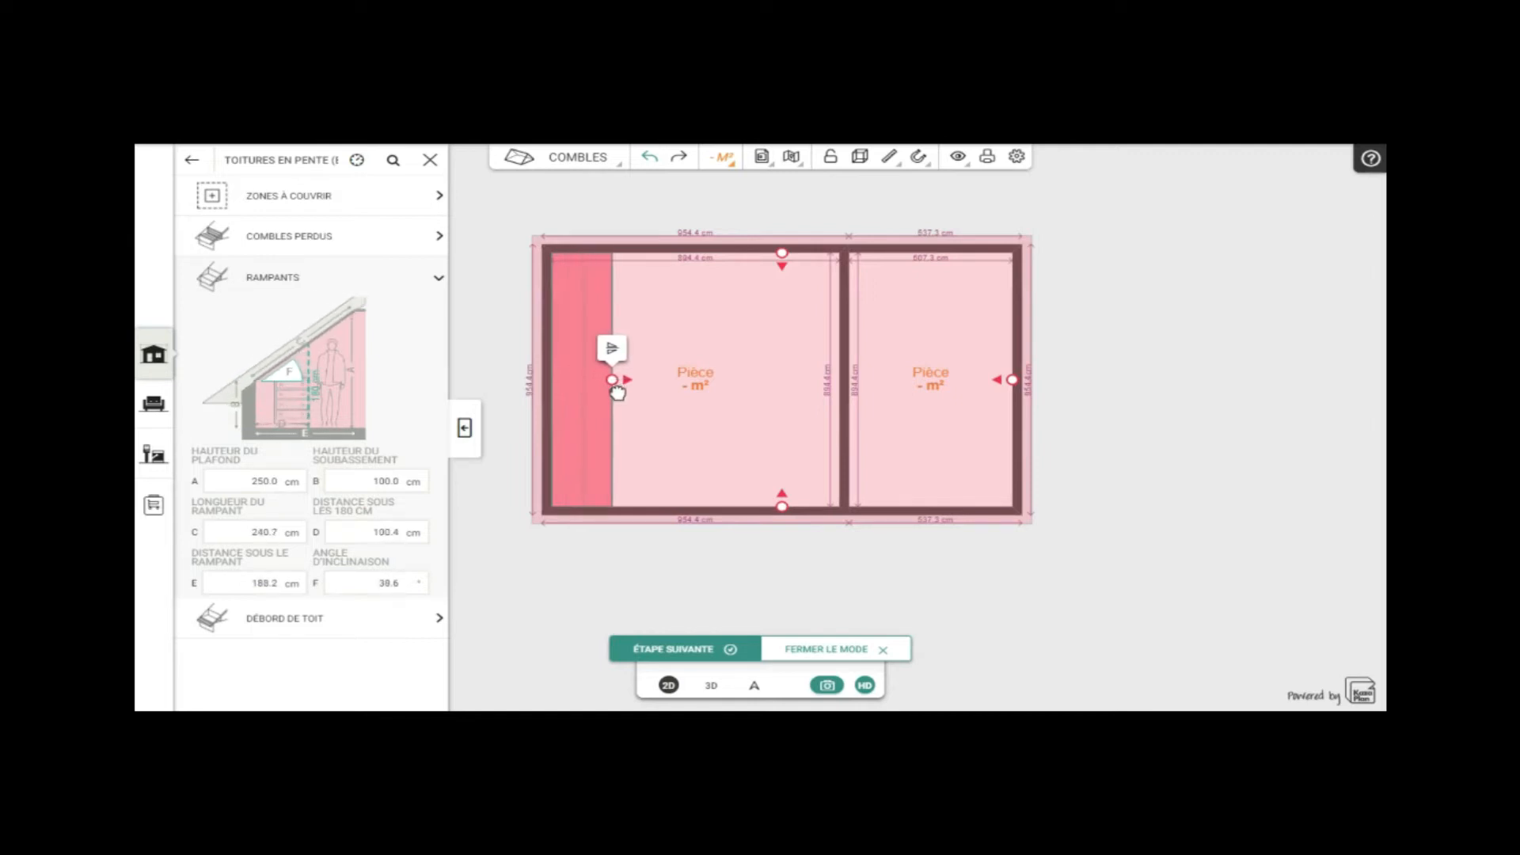
- Create an opposite slope about 637 cm deep, shorten the first slope to about 168 cm, and finish the roof setup
drag(1010, 385, 888, 386)
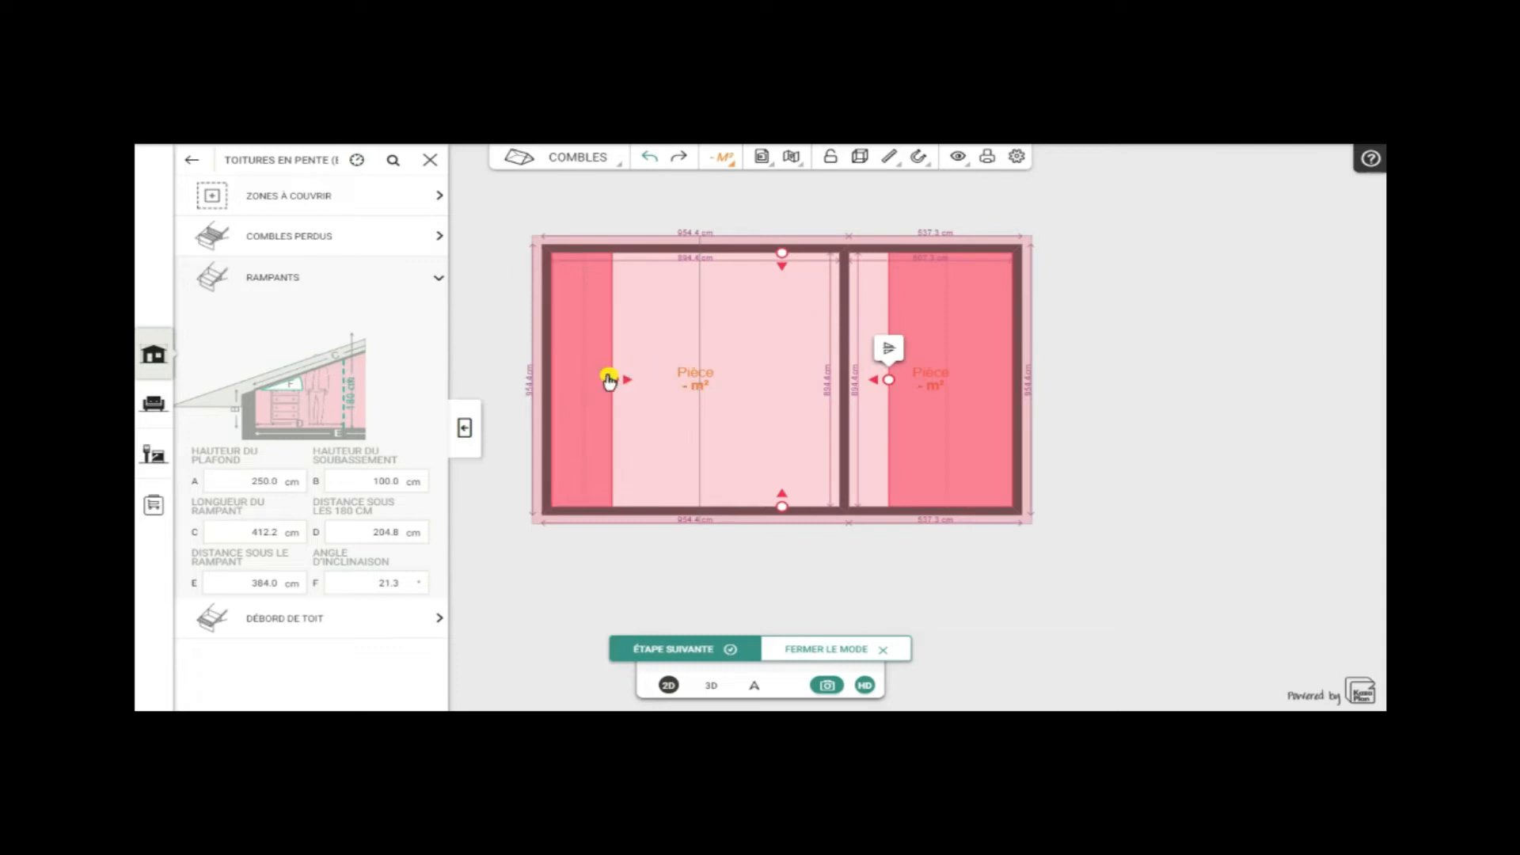
drag(610, 383, 610, 383)
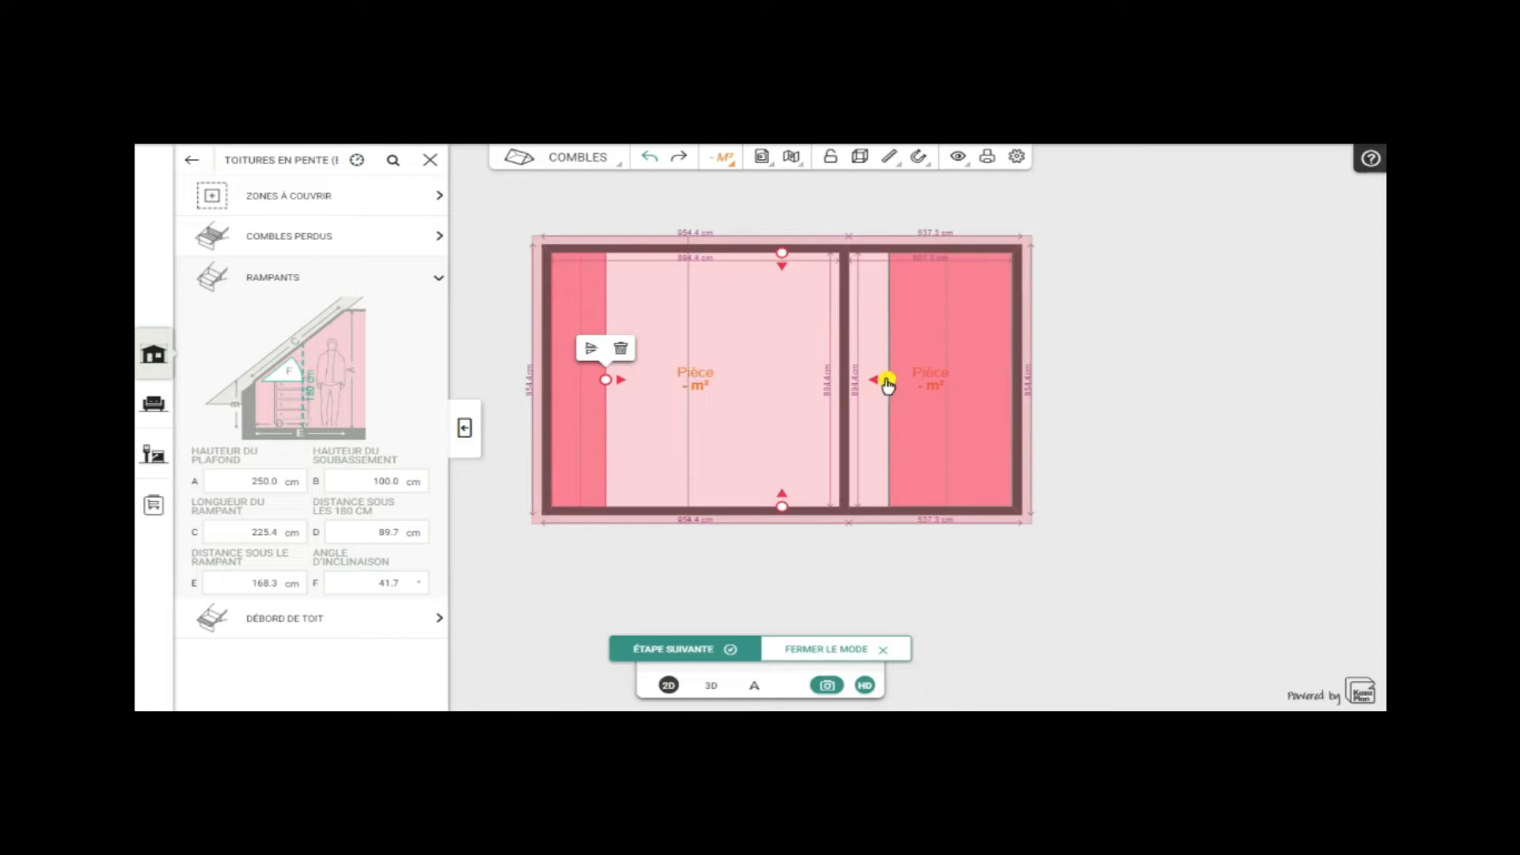
drag(888, 381, 859, 384)
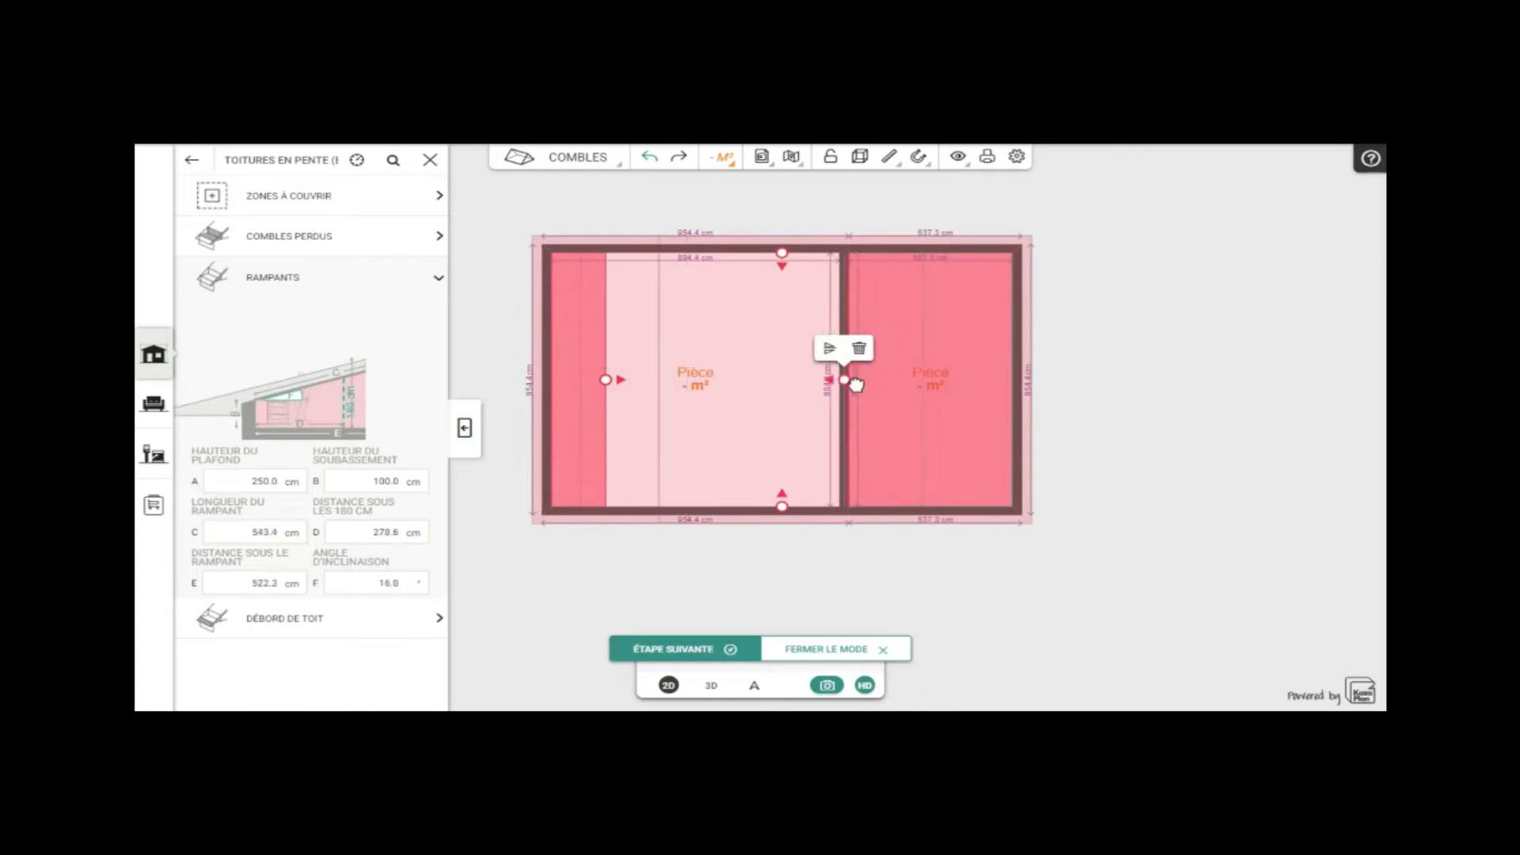
drag(861, 386, 812, 386)
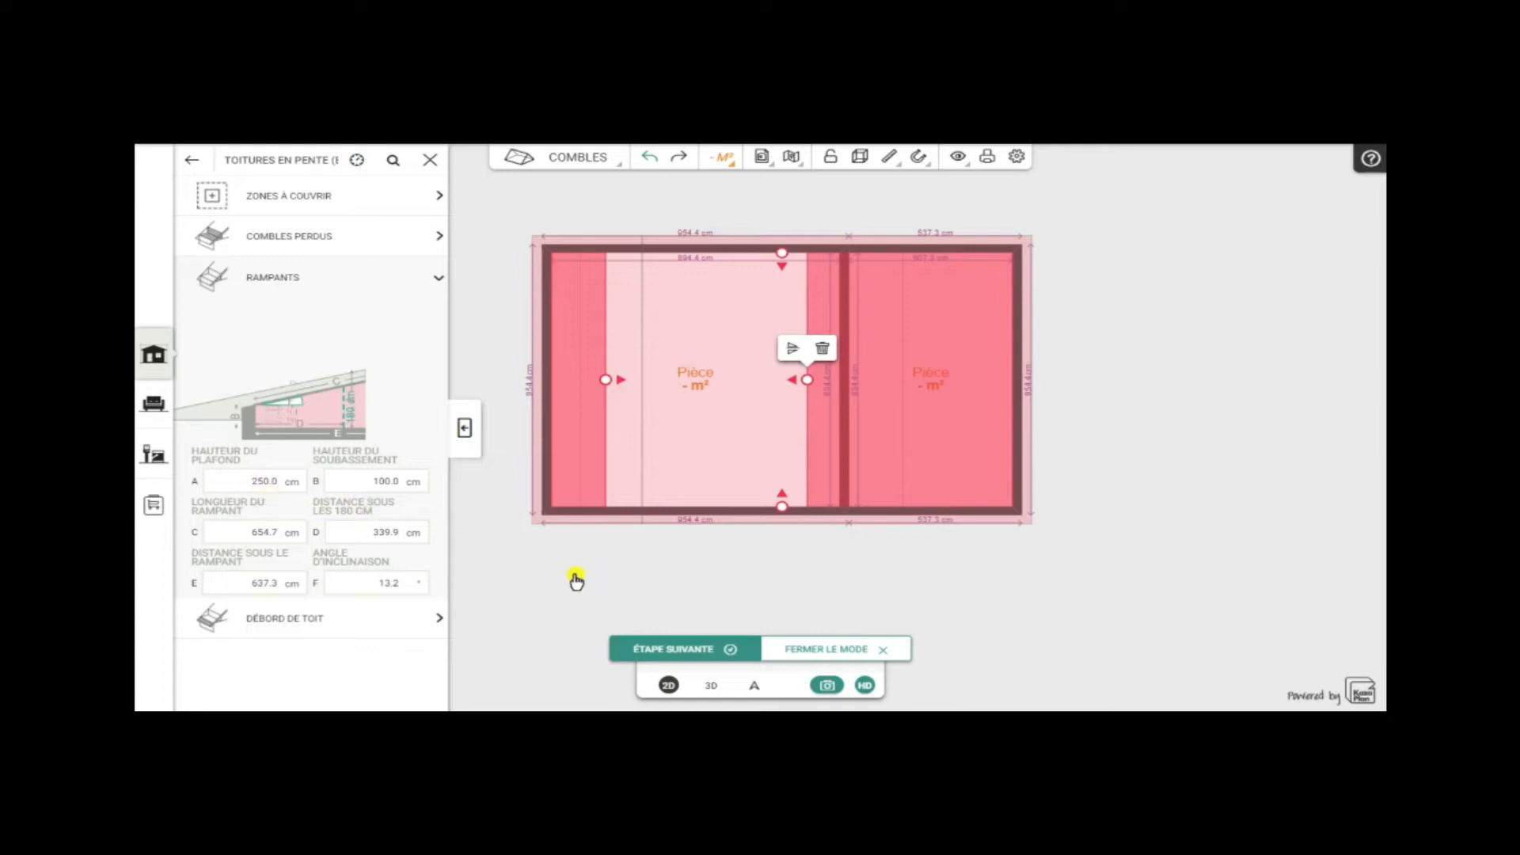
click(669, 651)
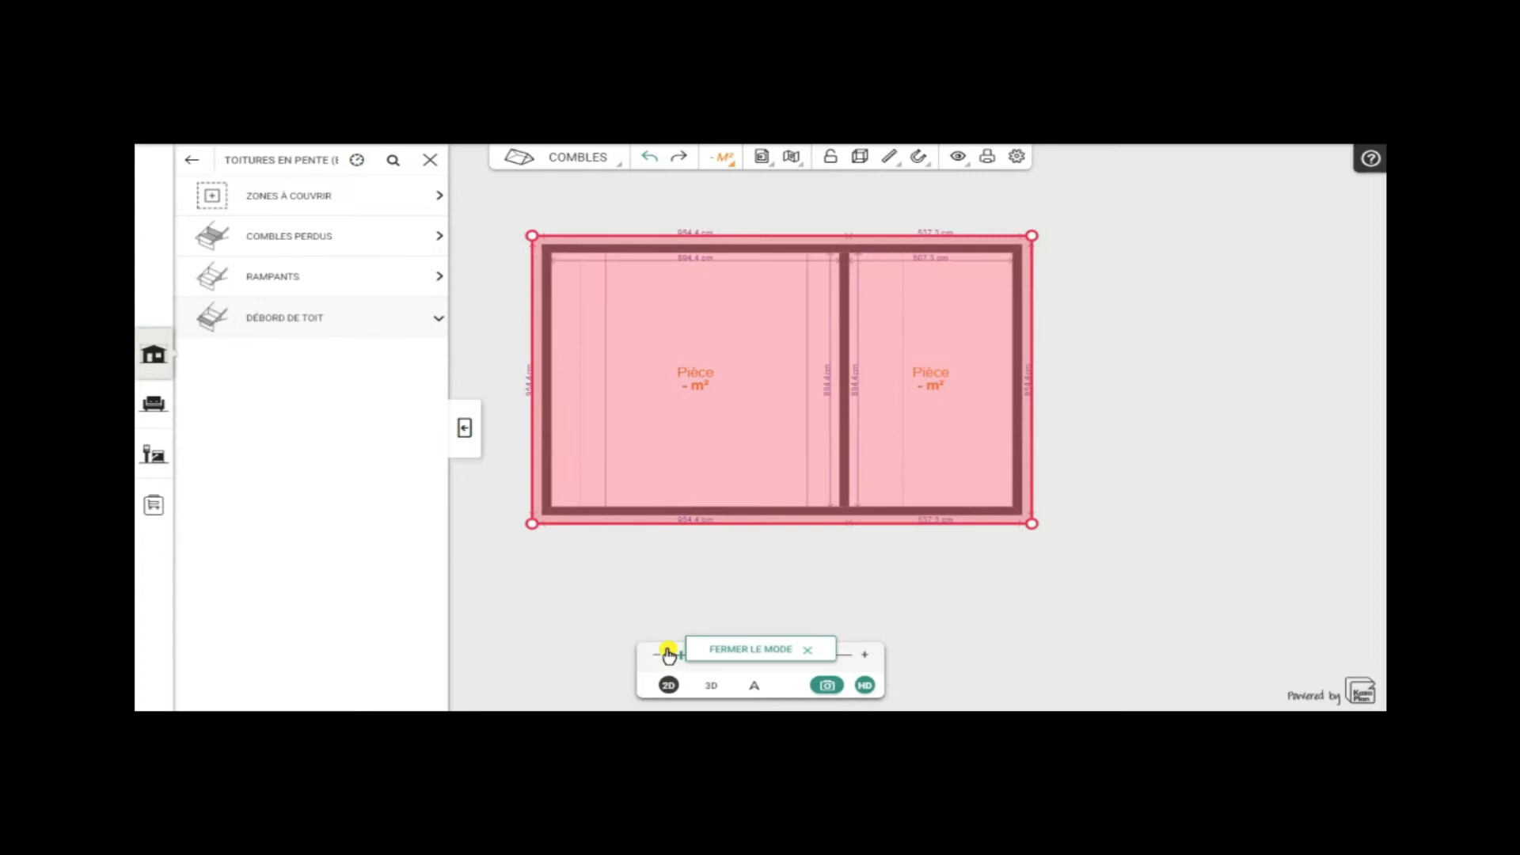
click(746, 648)
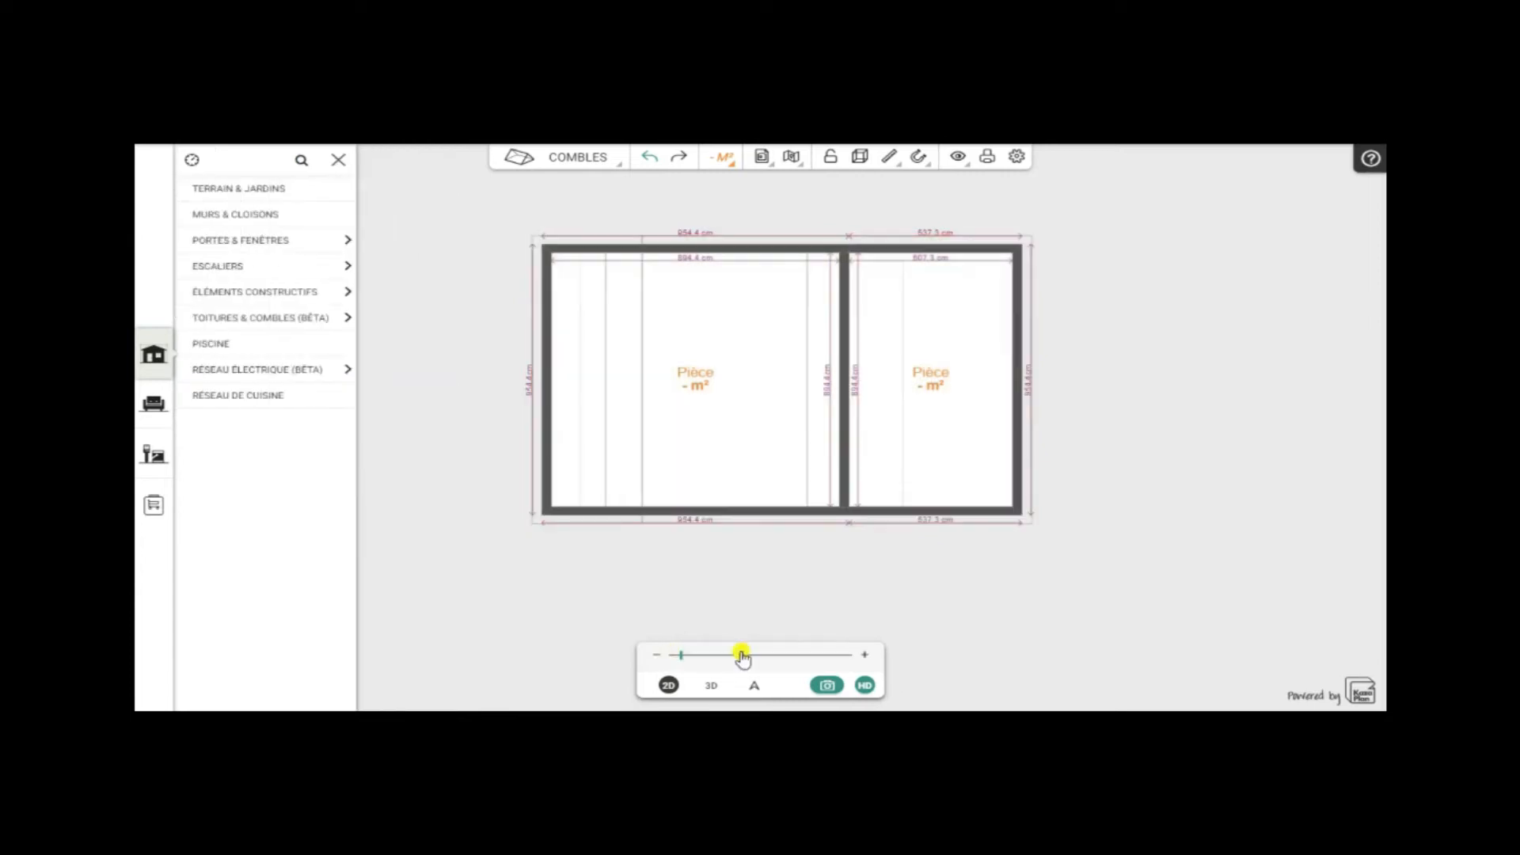
- Examine the asymmetric roof profile from the side in 3D, and return to the 2D plan
click(712, 685)
drag(525, 610, 519, 404)
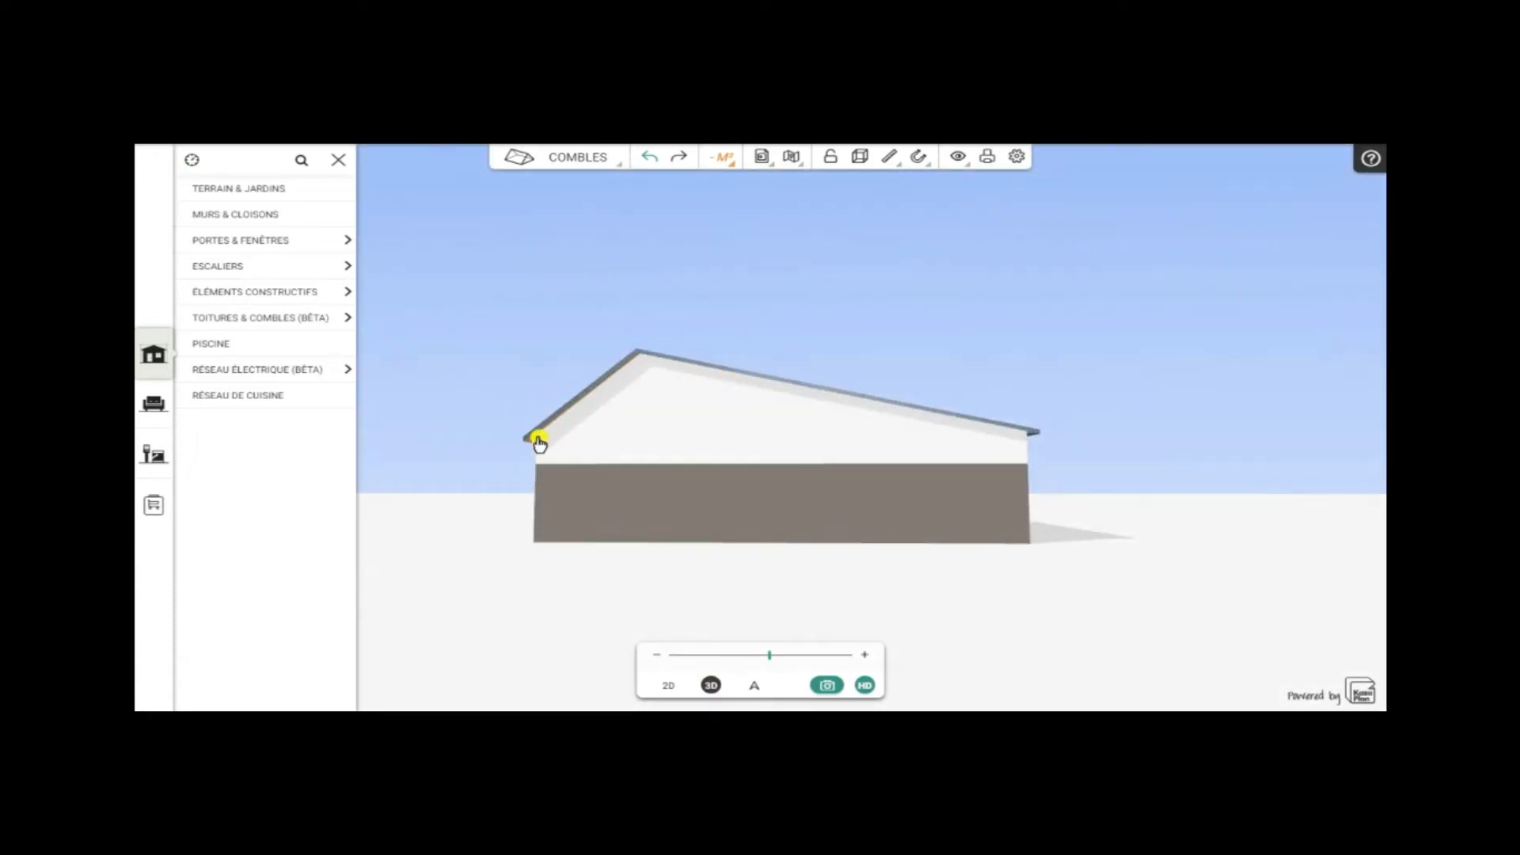
click(667, 686)
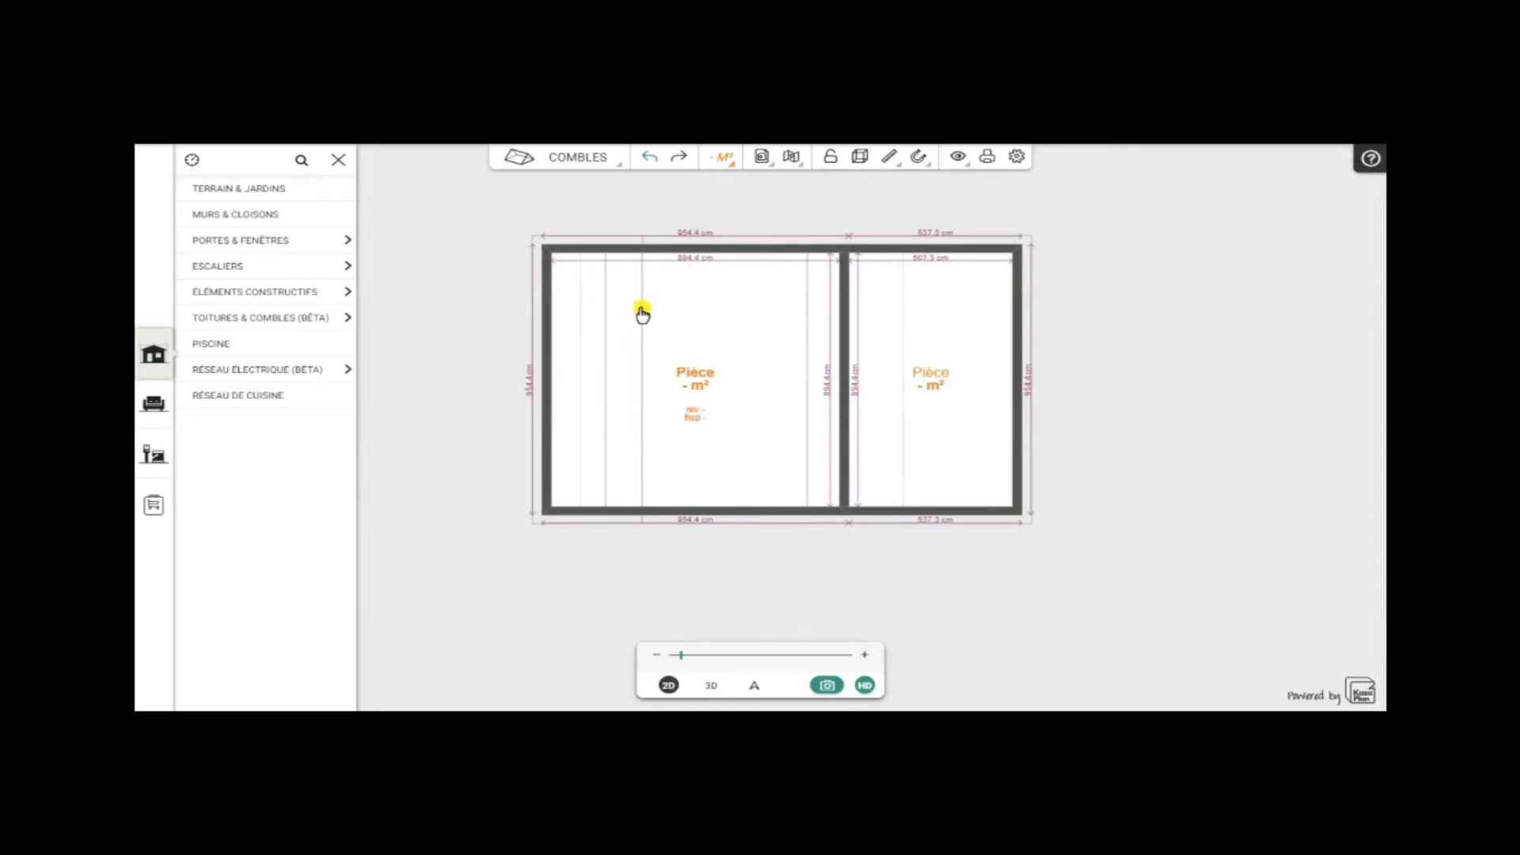
- Reopen the roof slopes for editing and shorten the slope over the small room to about 424 cm
click(607, 331)
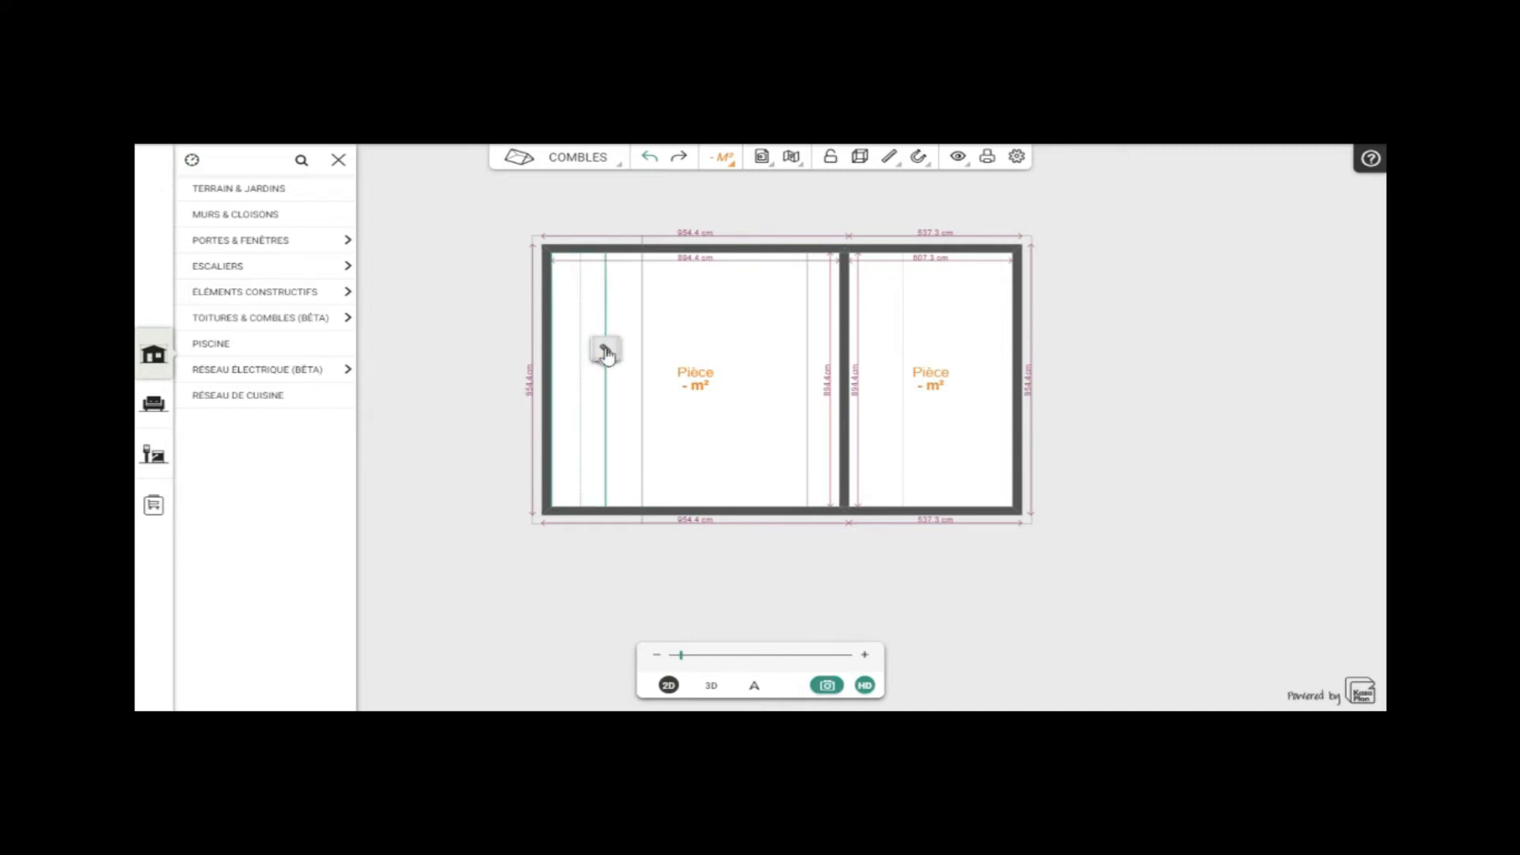
click(606, 349)
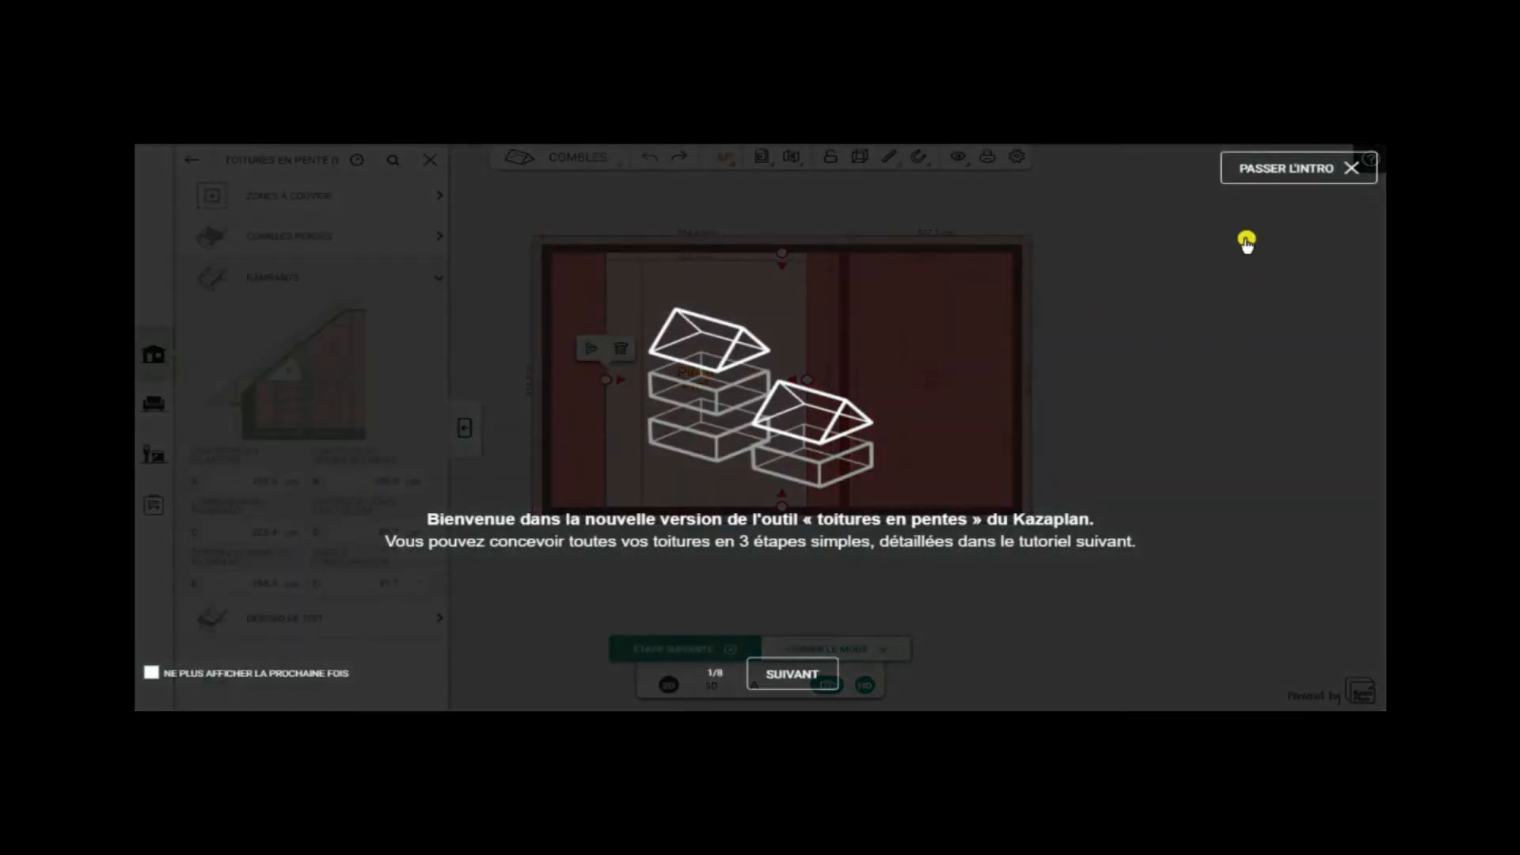
click(1266, 170)
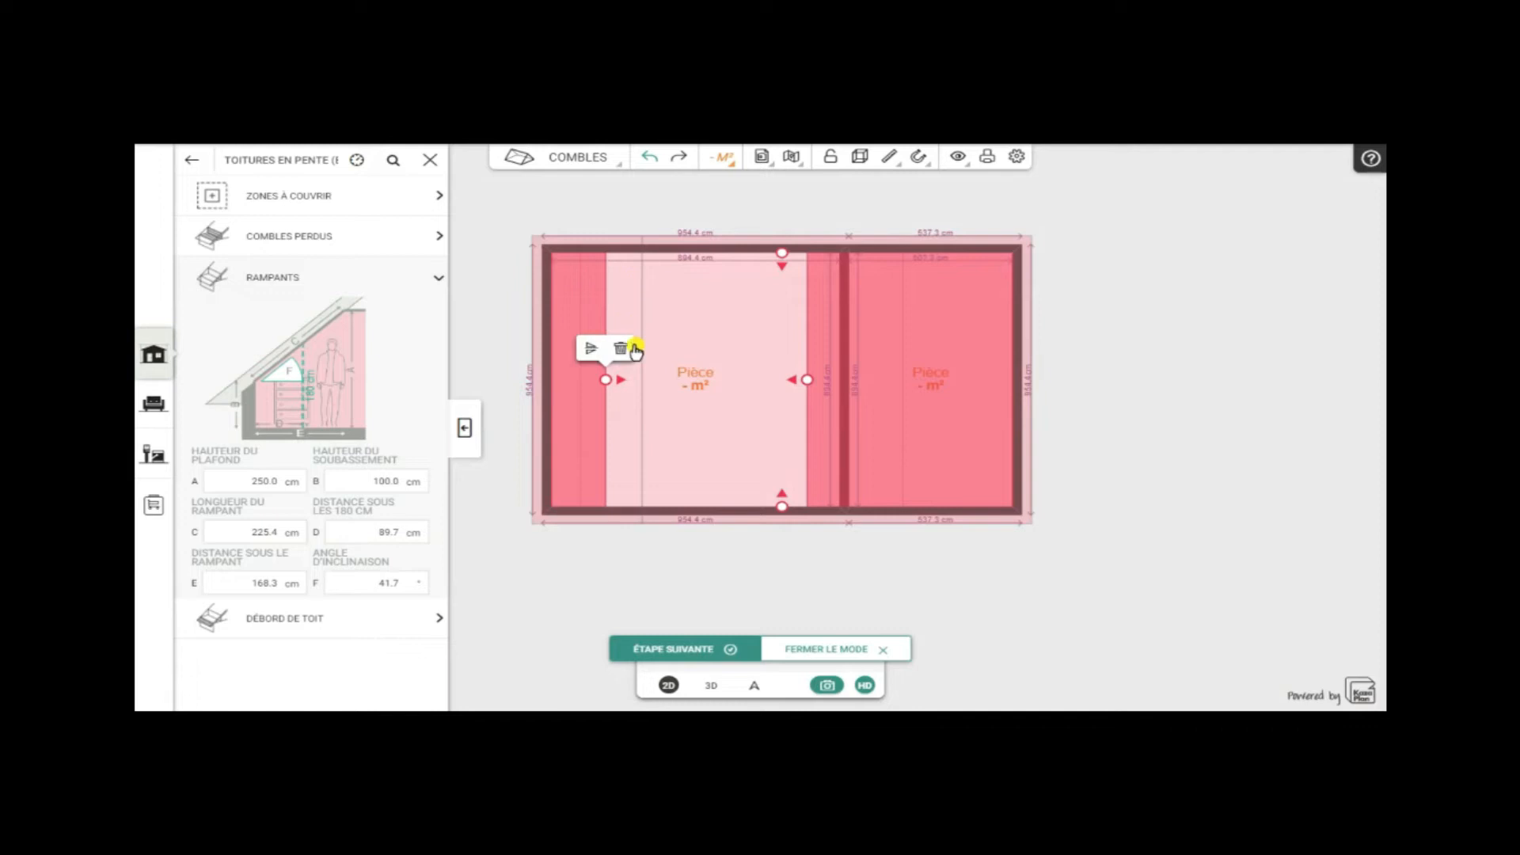
drag(813, 382, 871, 392)
drag(871, 391, 882, 393)
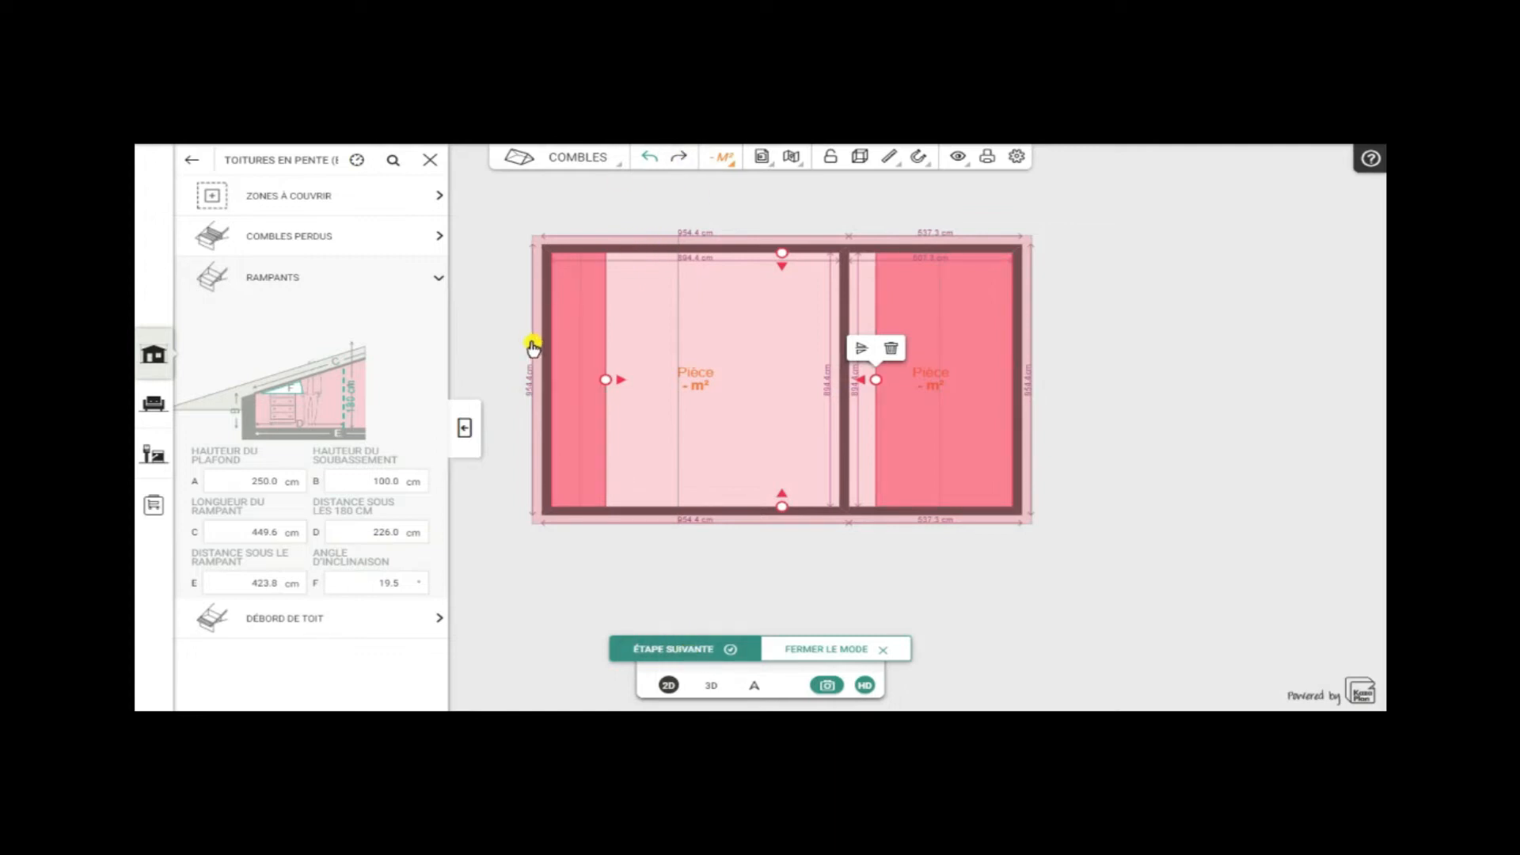
- Widen the roof overhang outward on all four sides of the building and close the roof mode
click(655, 646)
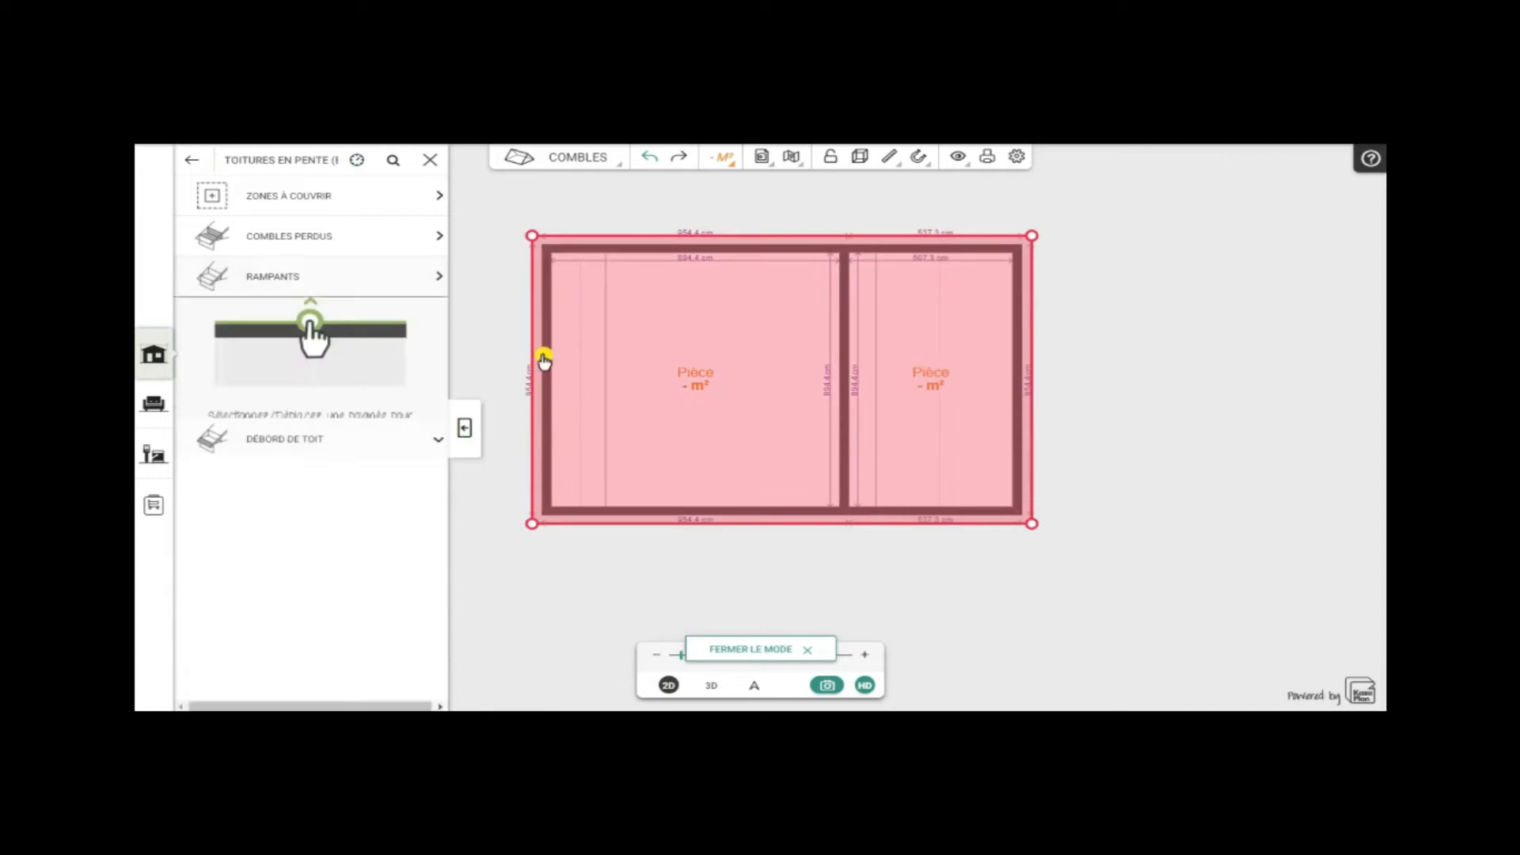
drag(533, 362, 524, 372)
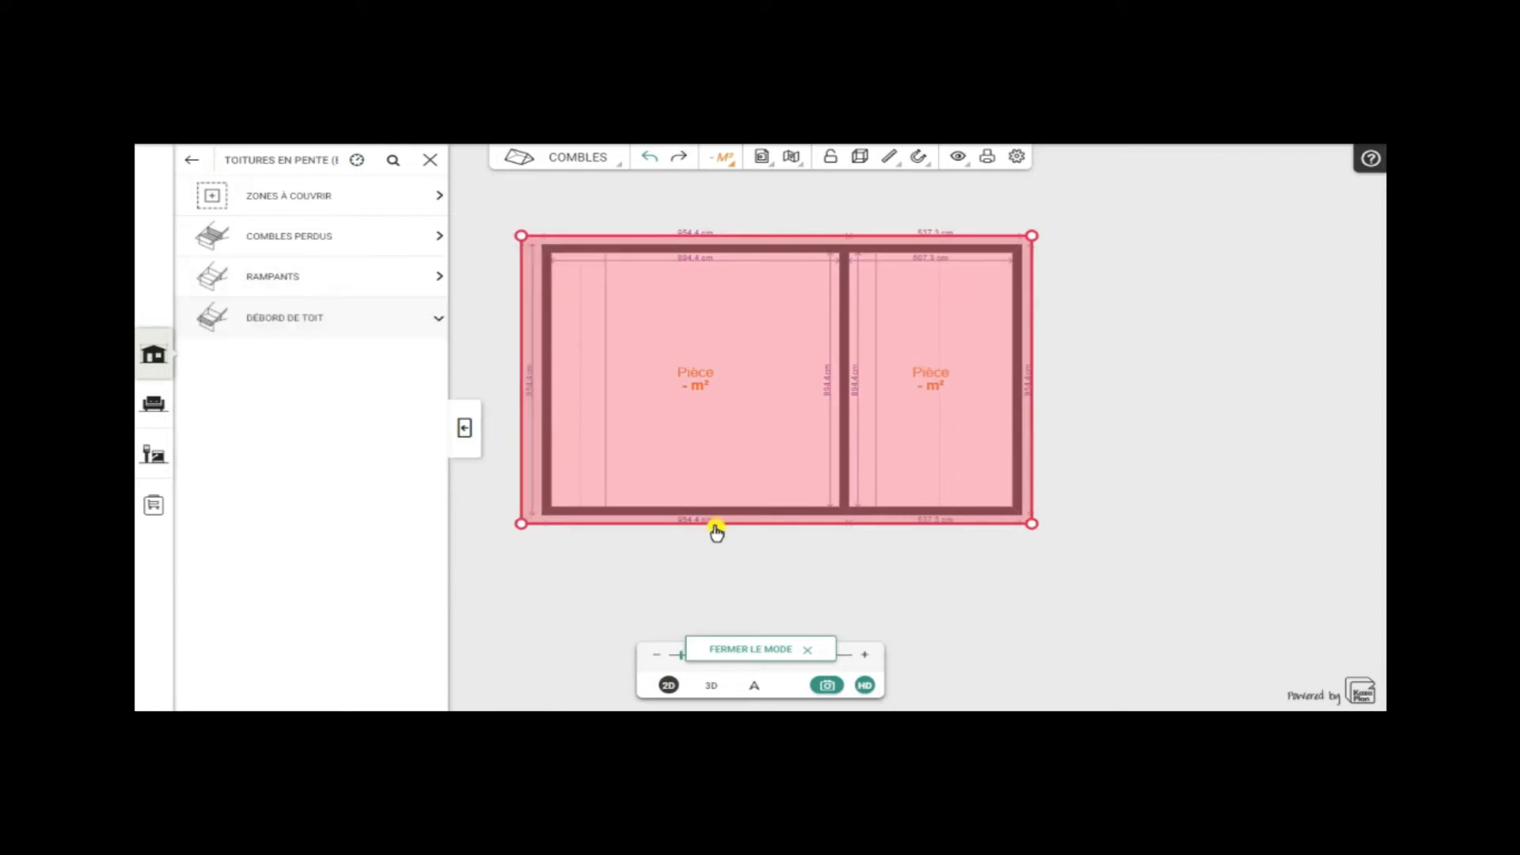
drag(719, 526, 725, 540)
click(1031, 370)
drag(1045, 369, 1055, 368)
click(735, 242)
mouse_move(737, 241)
mouse_down()
mouse_move(743, 224)
mouse_move(723, 275)
mouse_move(738, 251)
mouse_up()
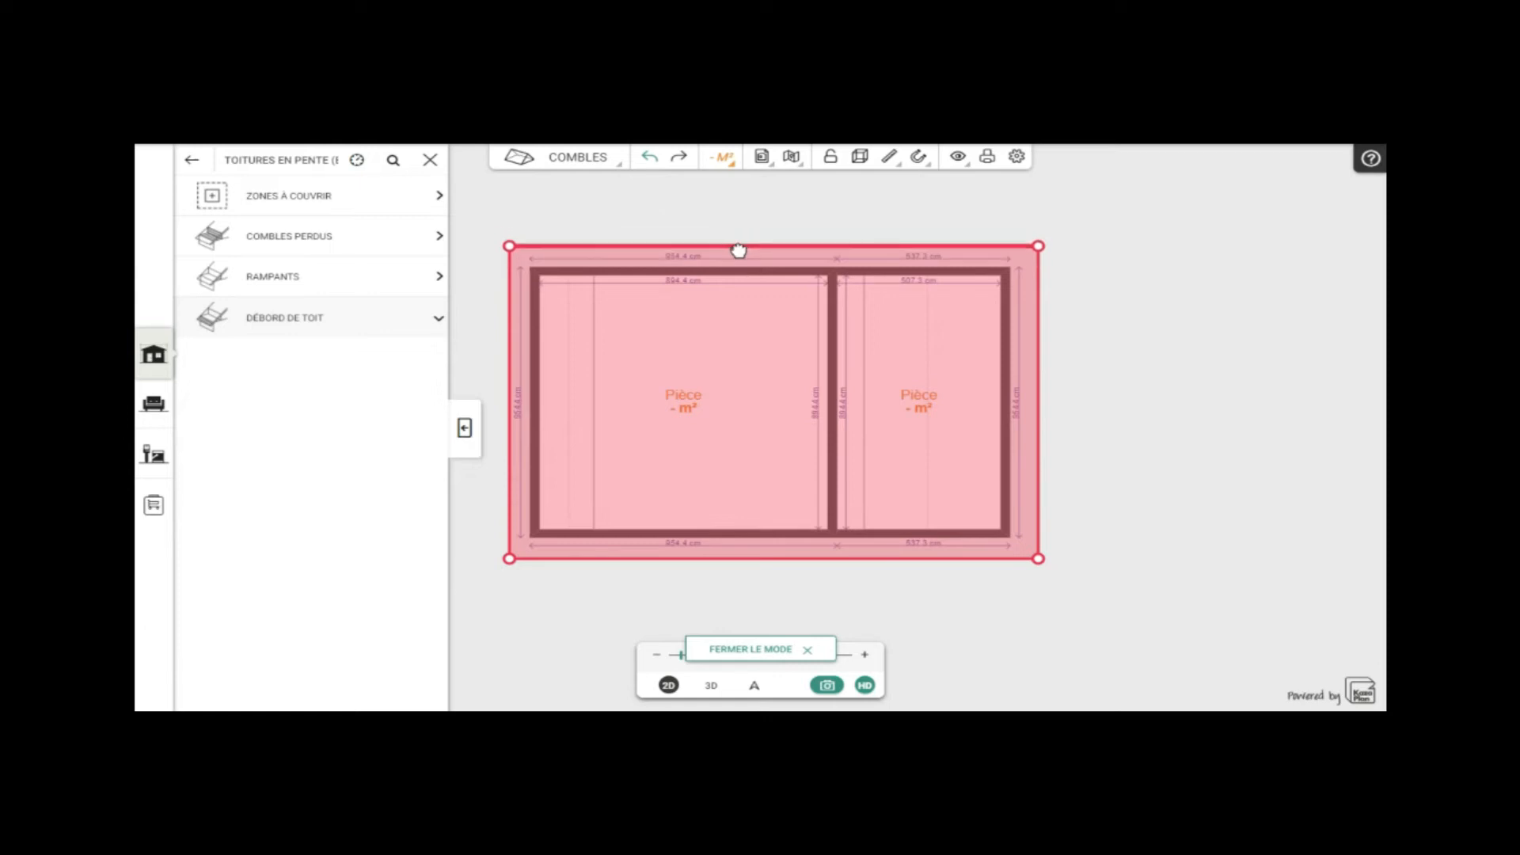
click(740, 650)
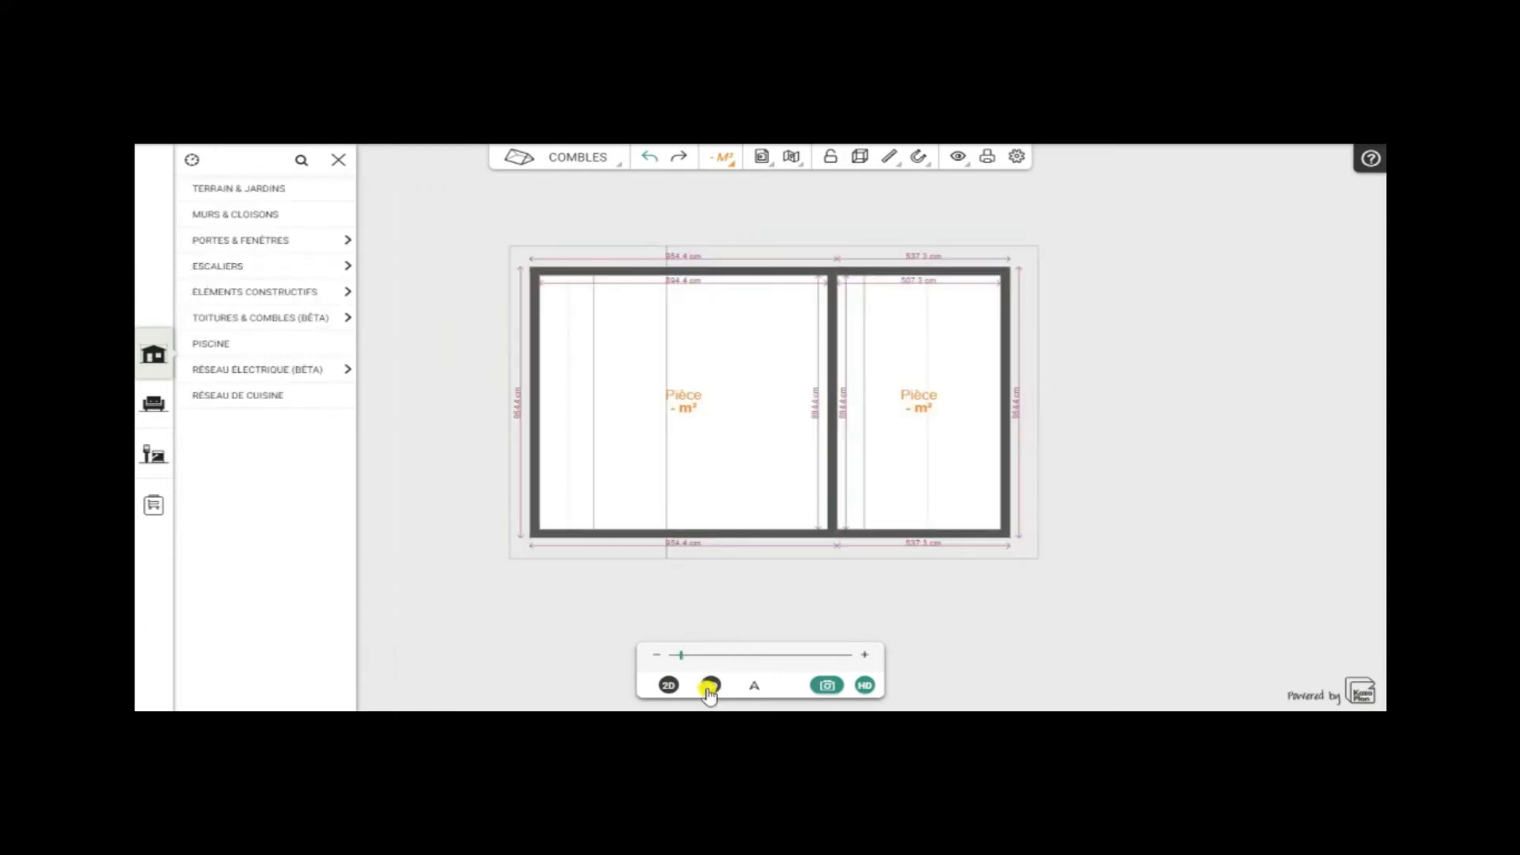
- Inspect the tiled roof and its overhangs in 3D from the side and above, and return to the 2D plan
click(709, 687)
drag(498, 641, 512, 465)
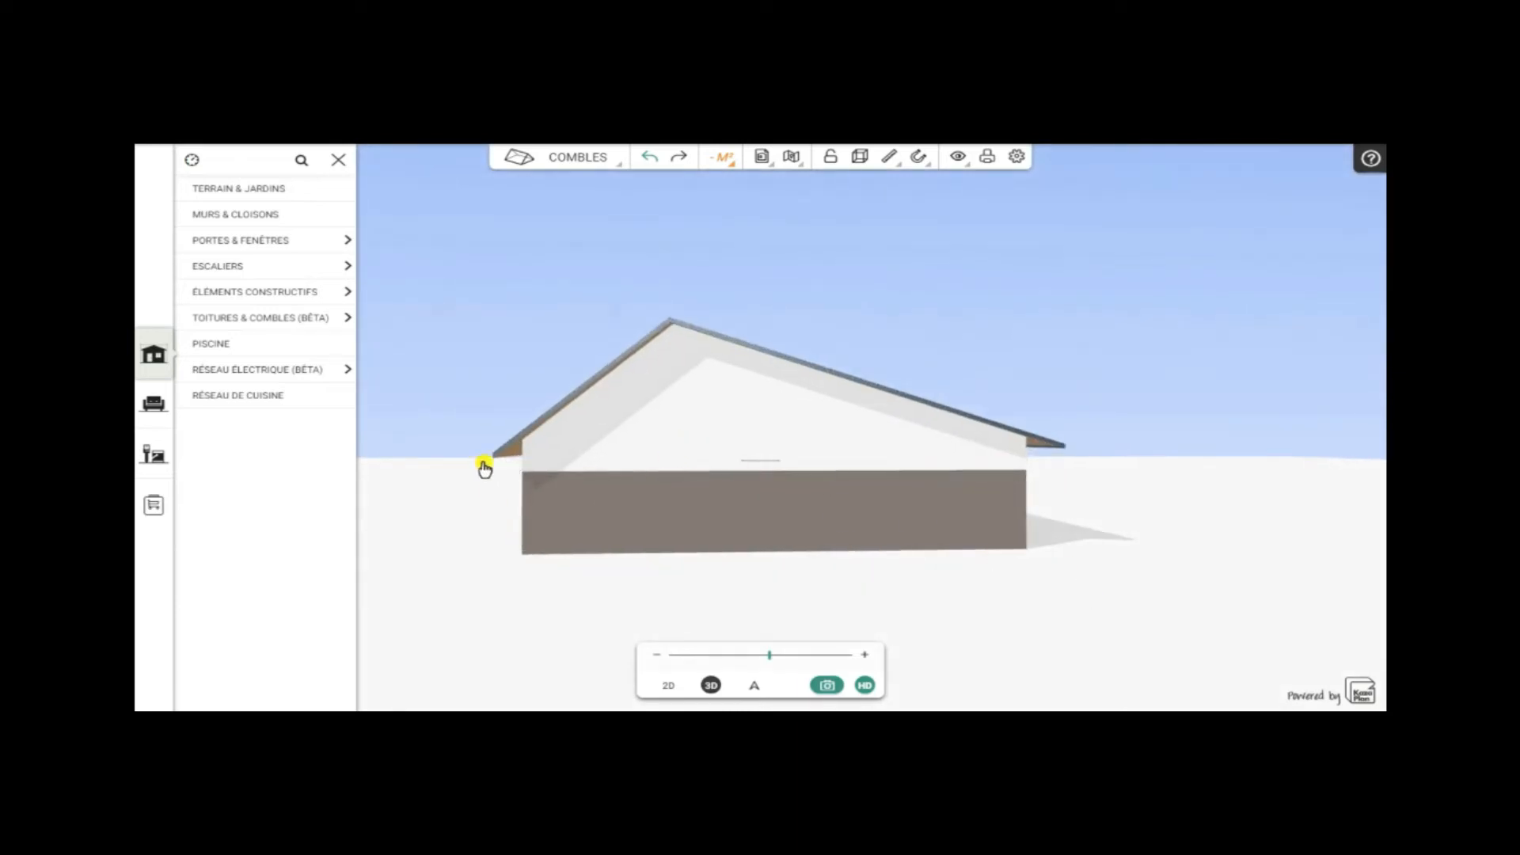
drag(450, 459, 421, 553)
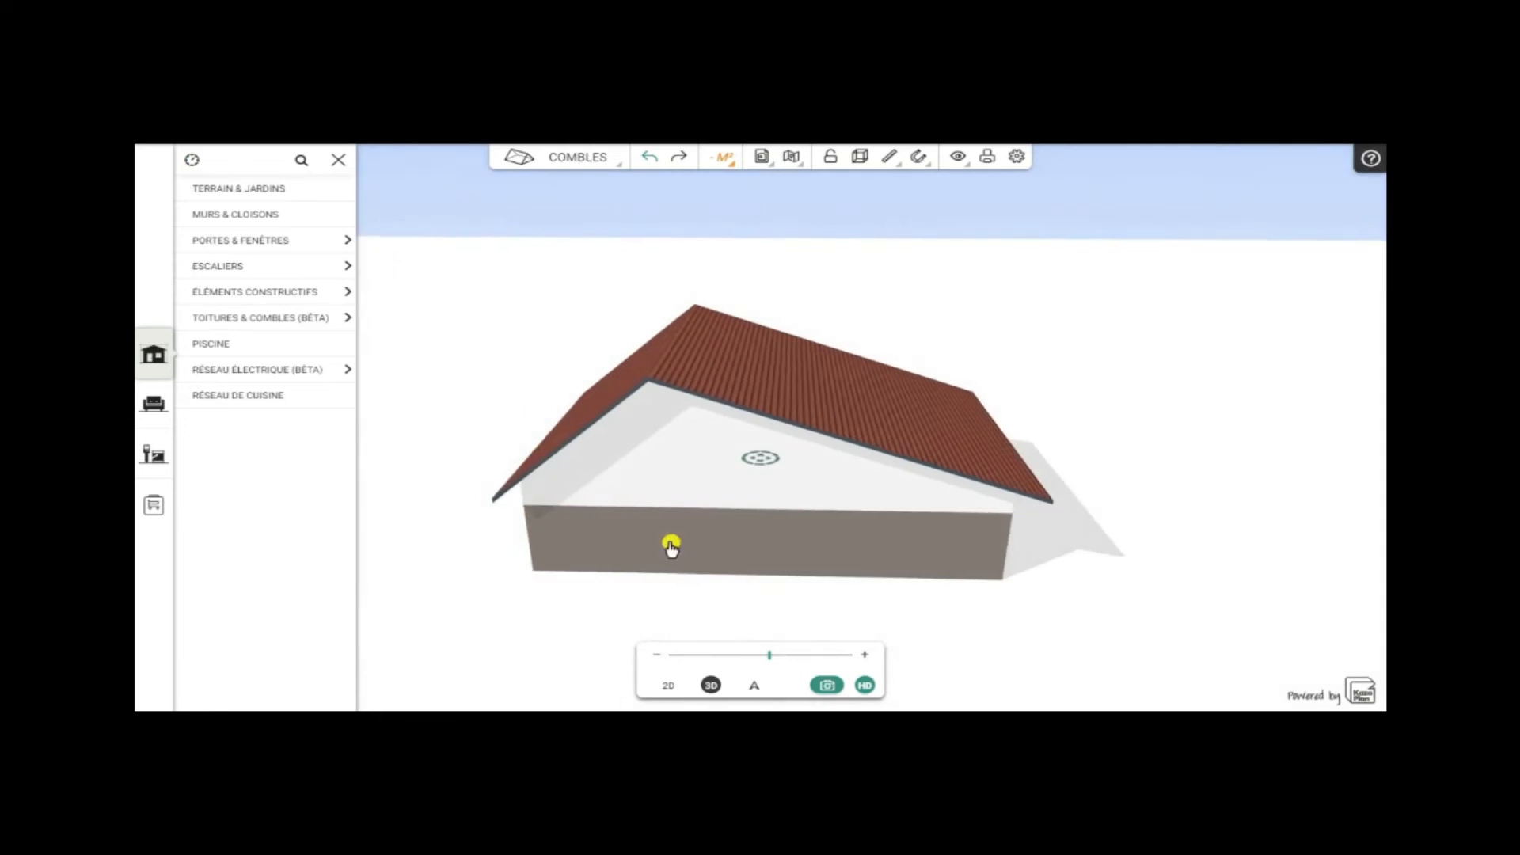
click(669, 686)
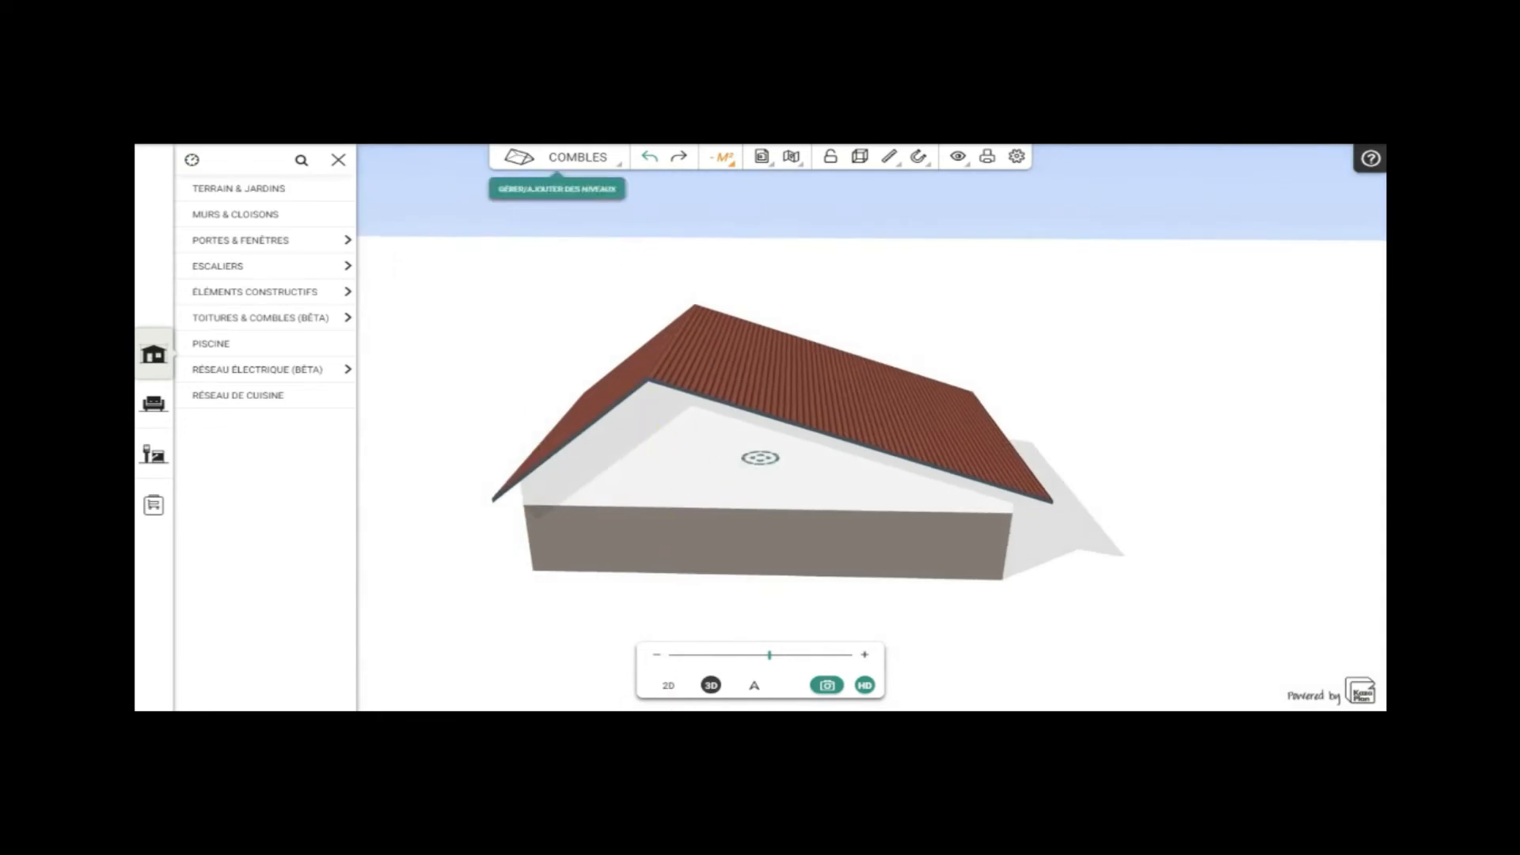
click(669, 686)
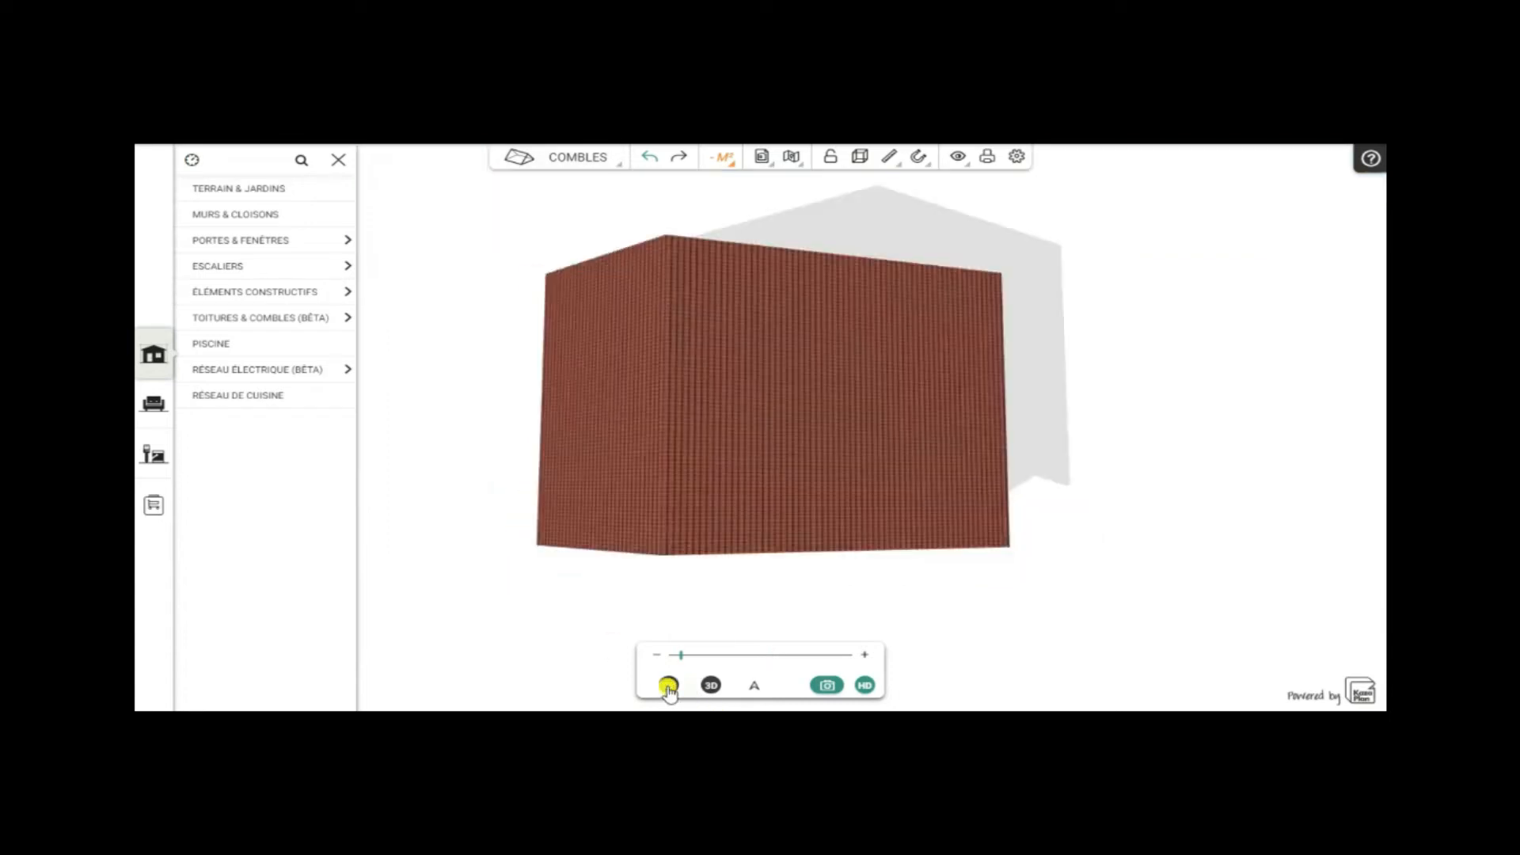
- Place a fixed window in the lower gable wall of the large attic room
click(224, 245)
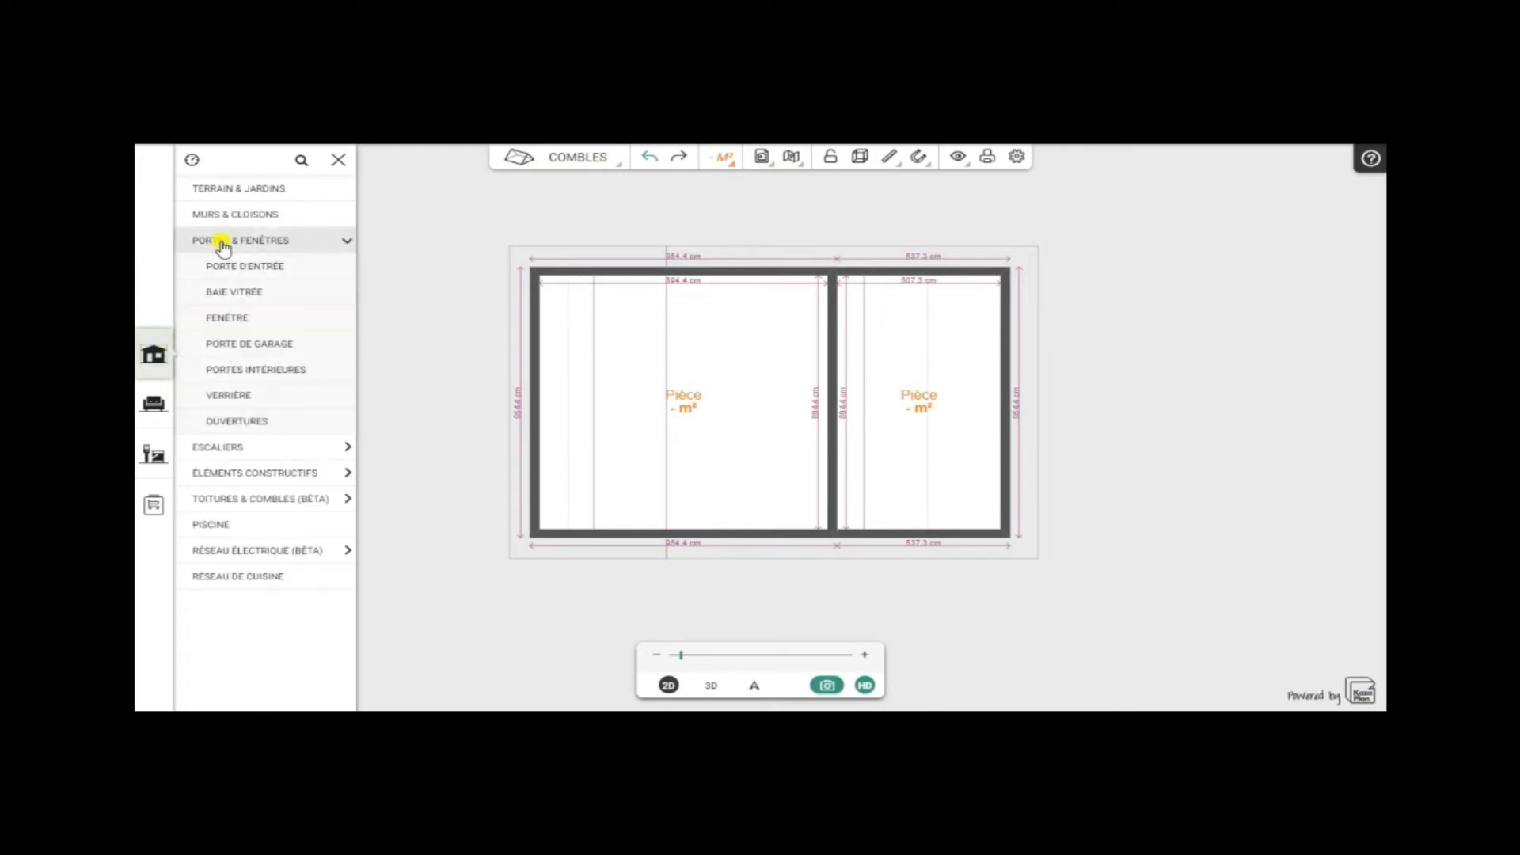
click(228, 321)
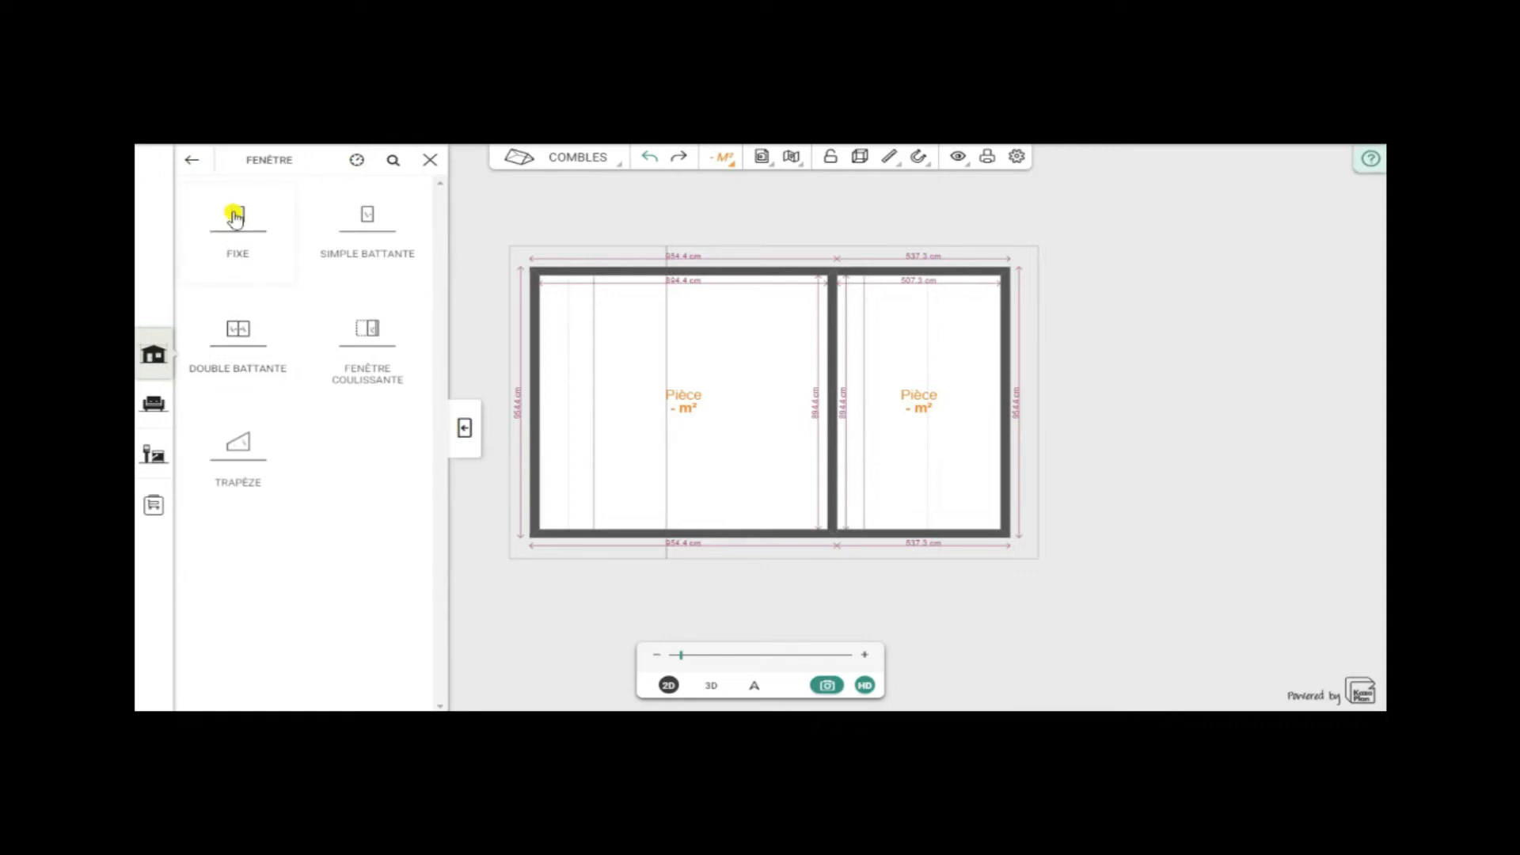
drag(239, 220, 671, 529)
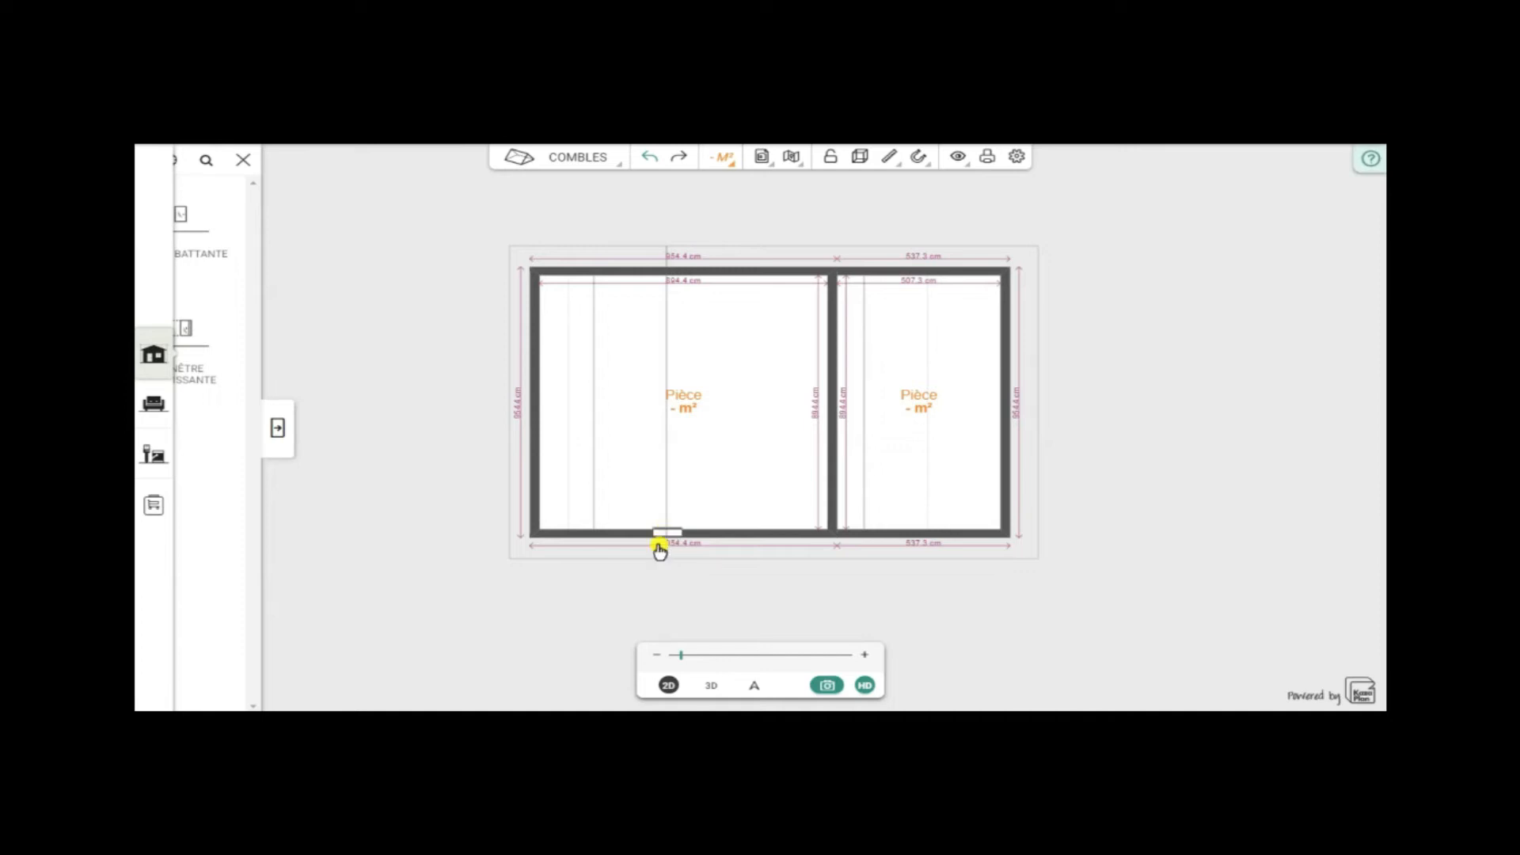
drag(611, 617, 608, 593)
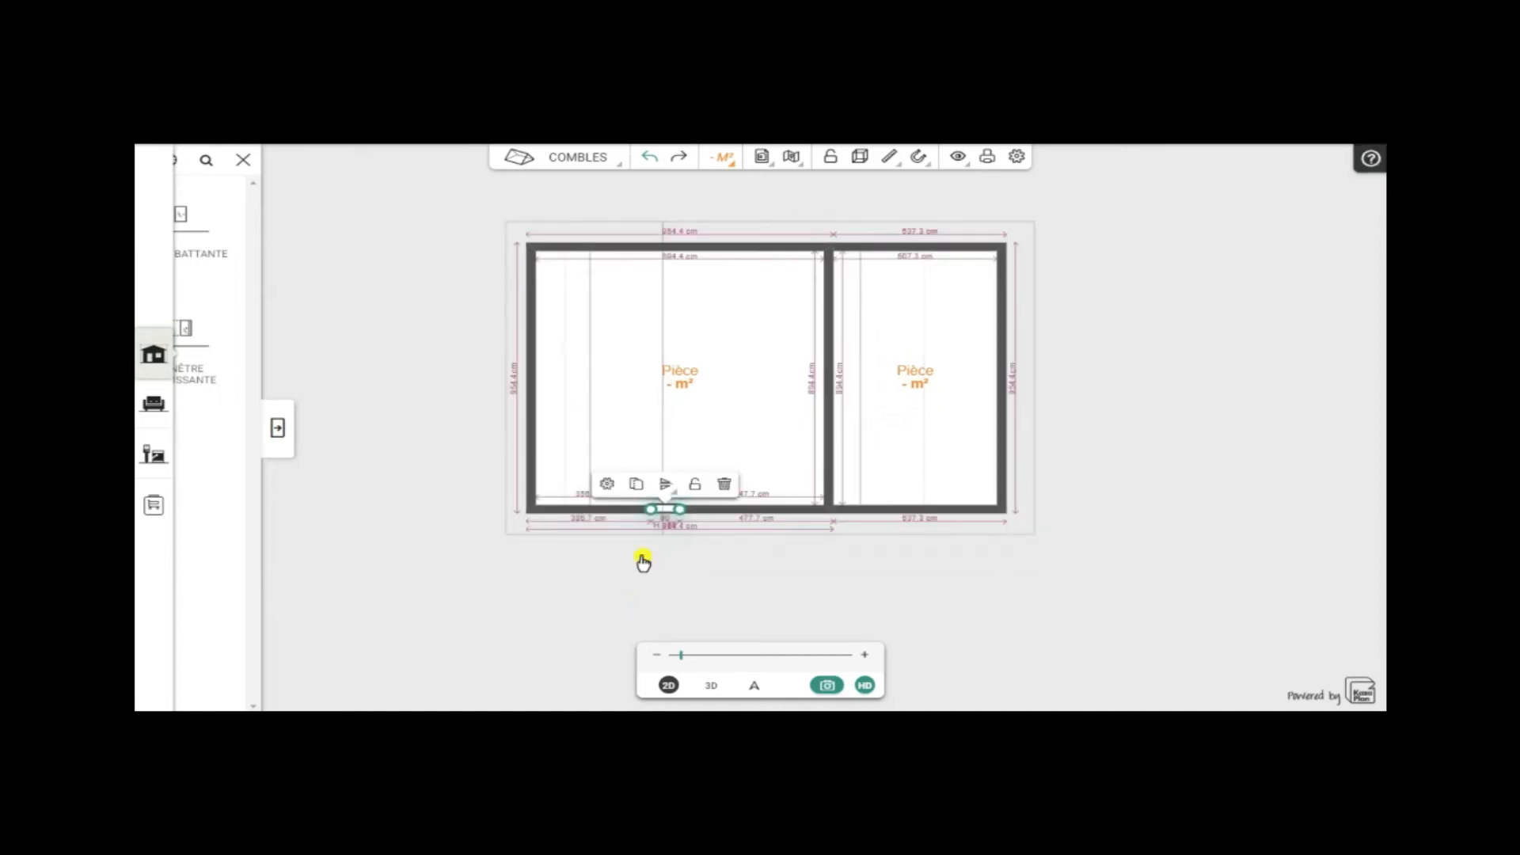
- Inspect the window in the gable wall in 3D, and return to the 2D plan
click(711, 685)
drag(539, 628, 504, 521)
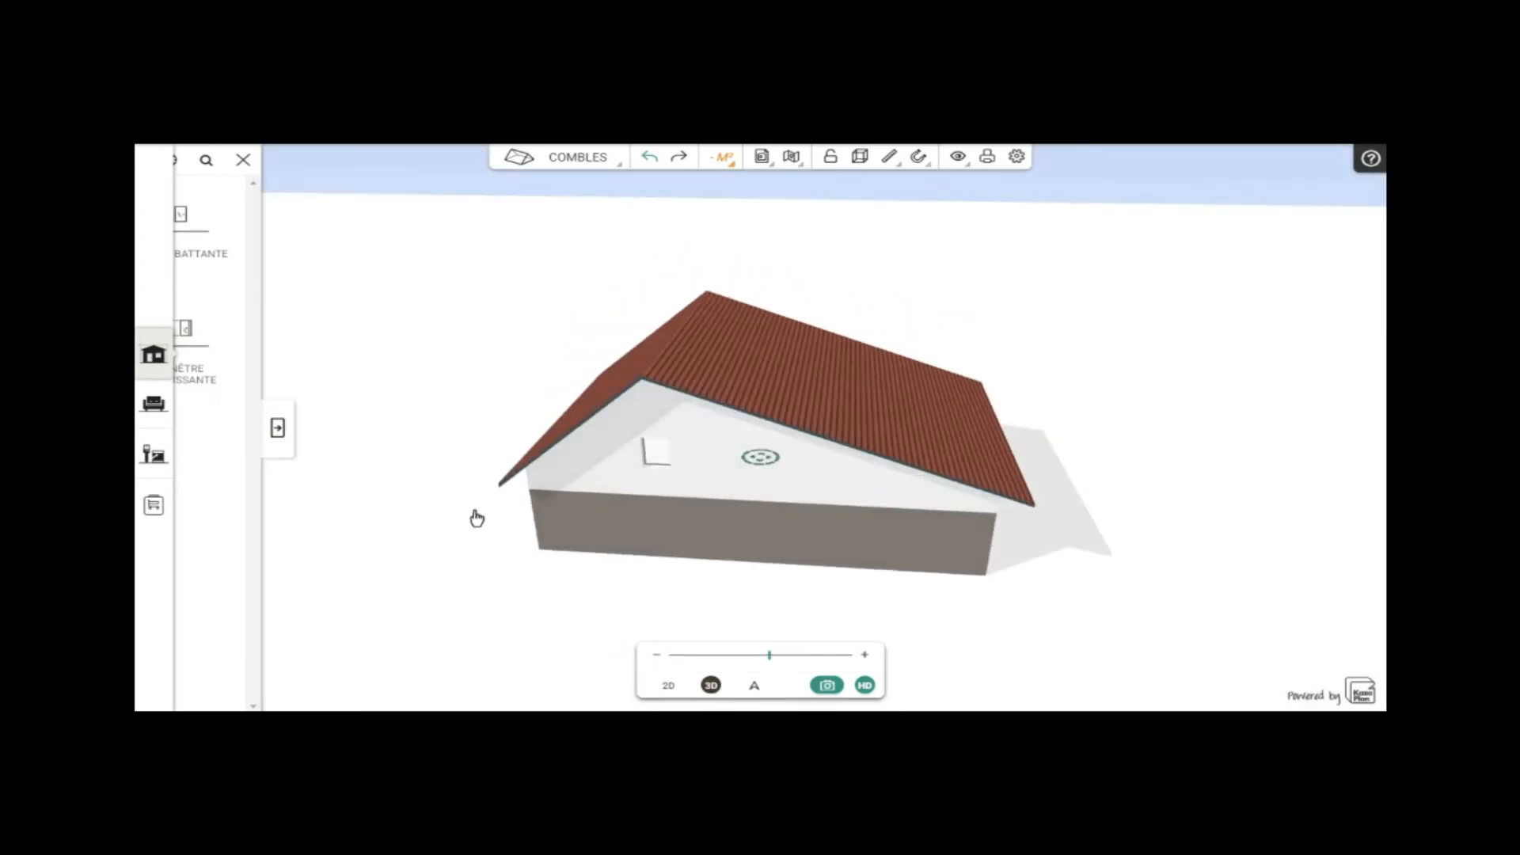
click(665, 678)
click(668, 686)
- Examine the fixed window's parameters, including its sill height, and collapse the settings
click(666, 508)
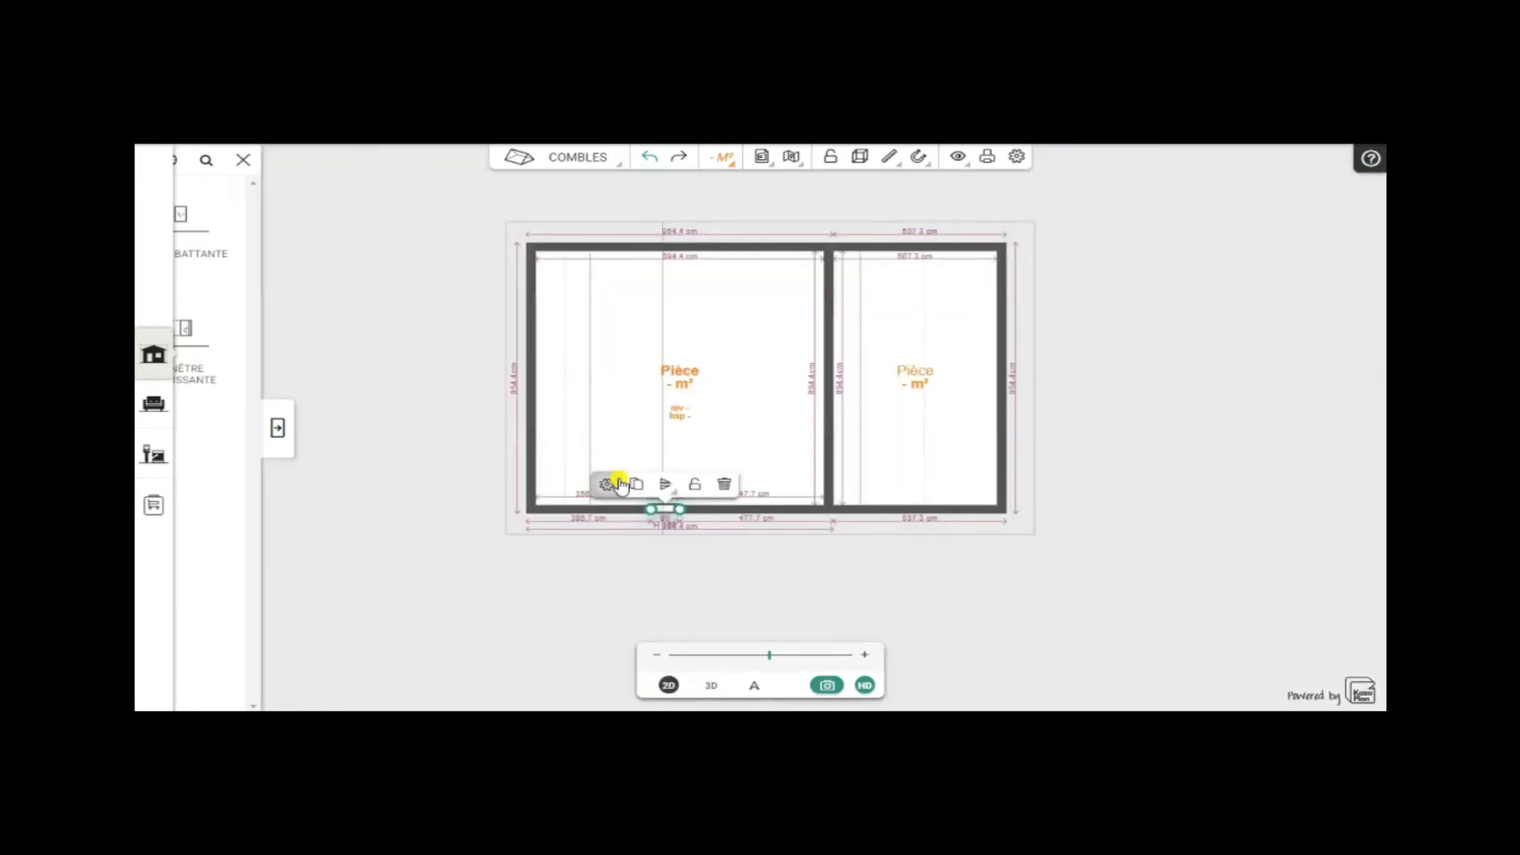
click(607, 485)
click(239, 391)
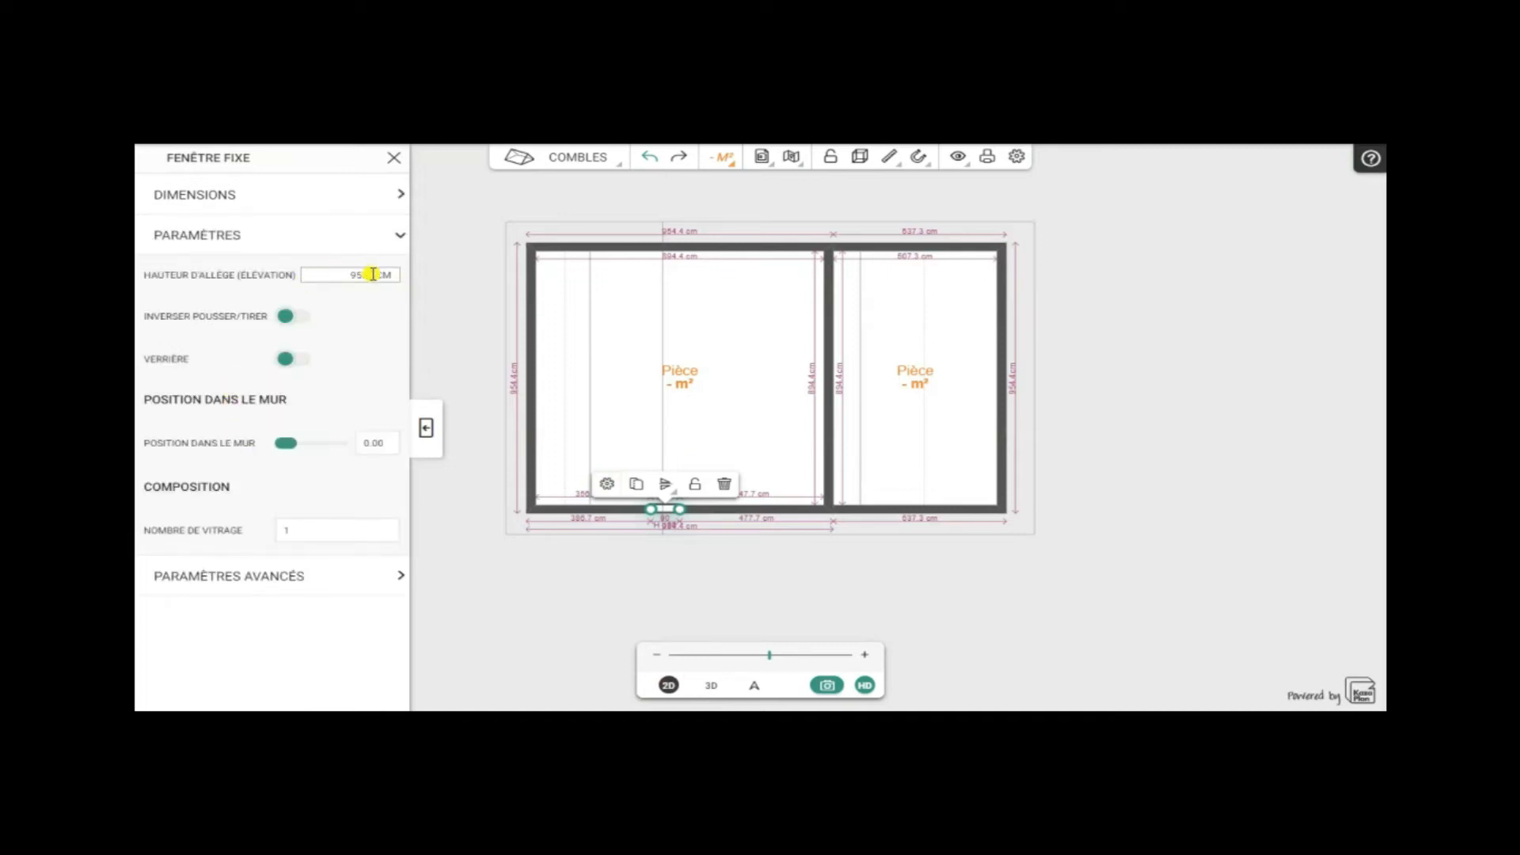
click(427, 430)
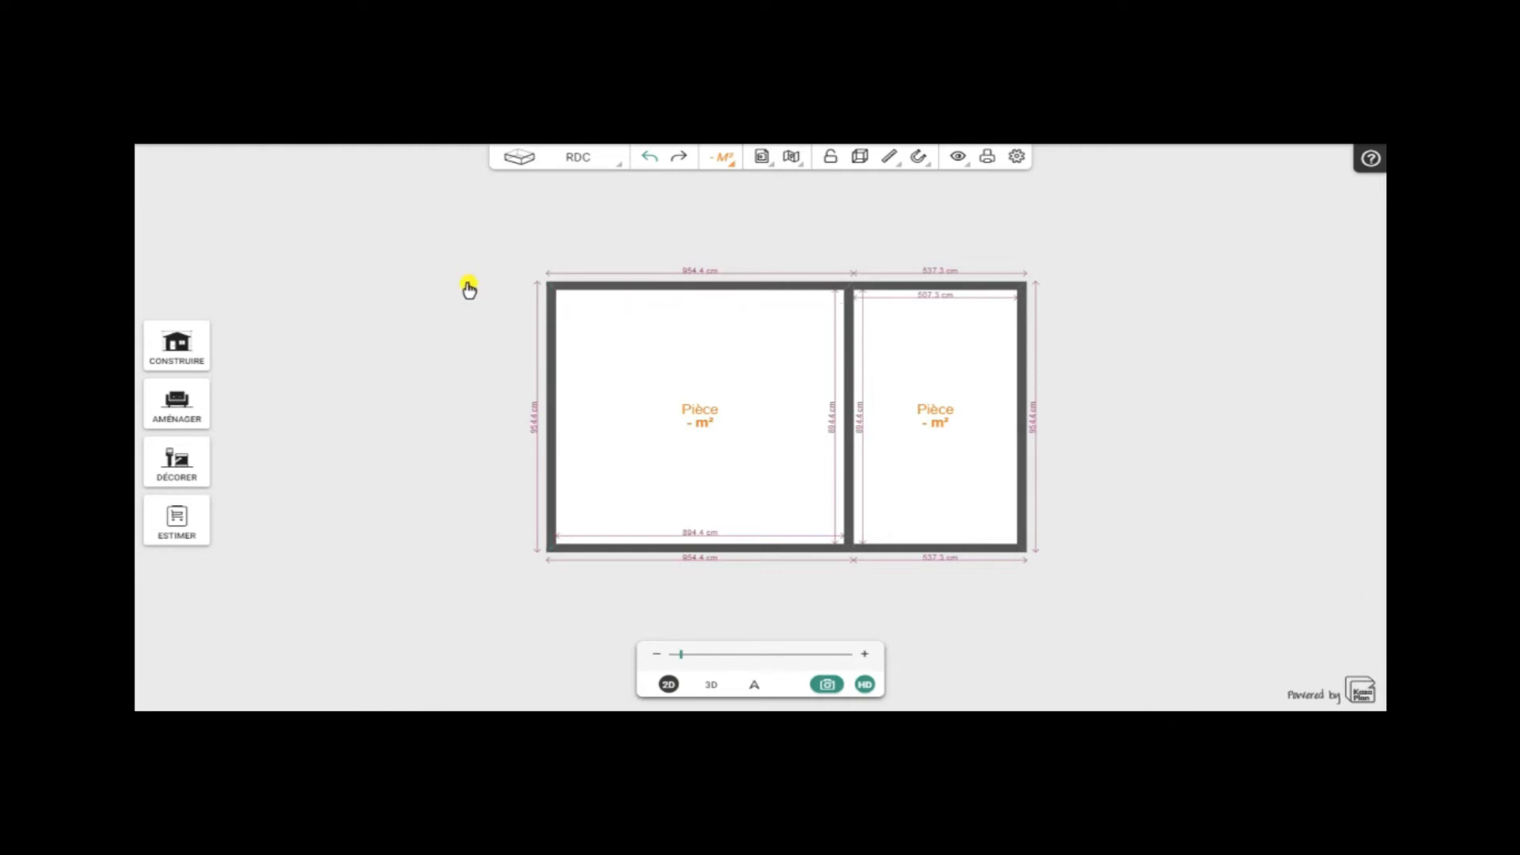
- Add a full floor above the ground floor, duplicating walls, doors, windows and openings, with ceiling height 250 and slab height 20
click(707, 685)
click(668, 686)
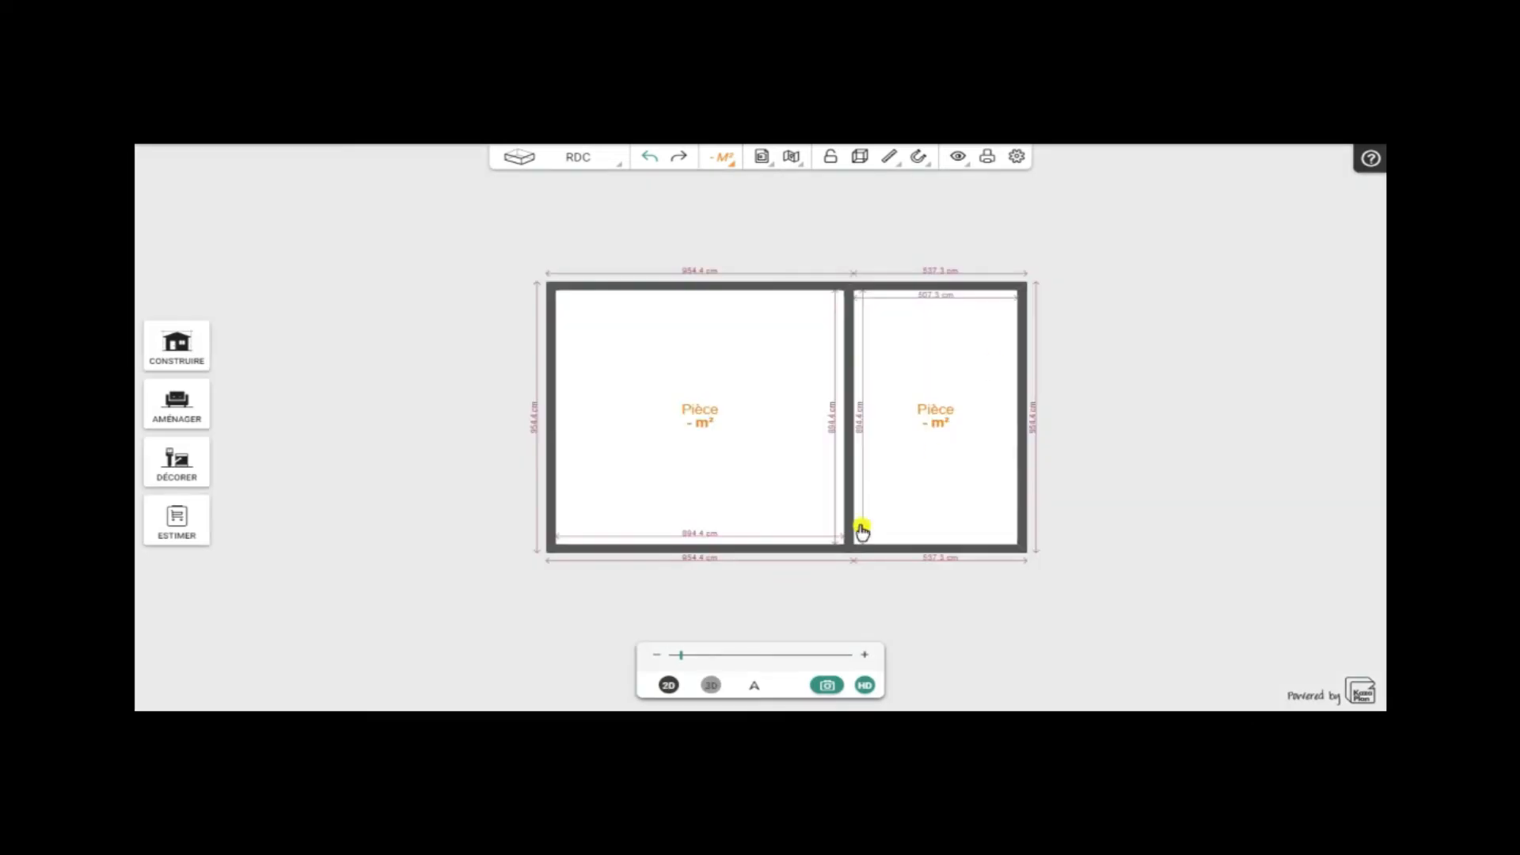
click(578, 156)
click(531, 228)
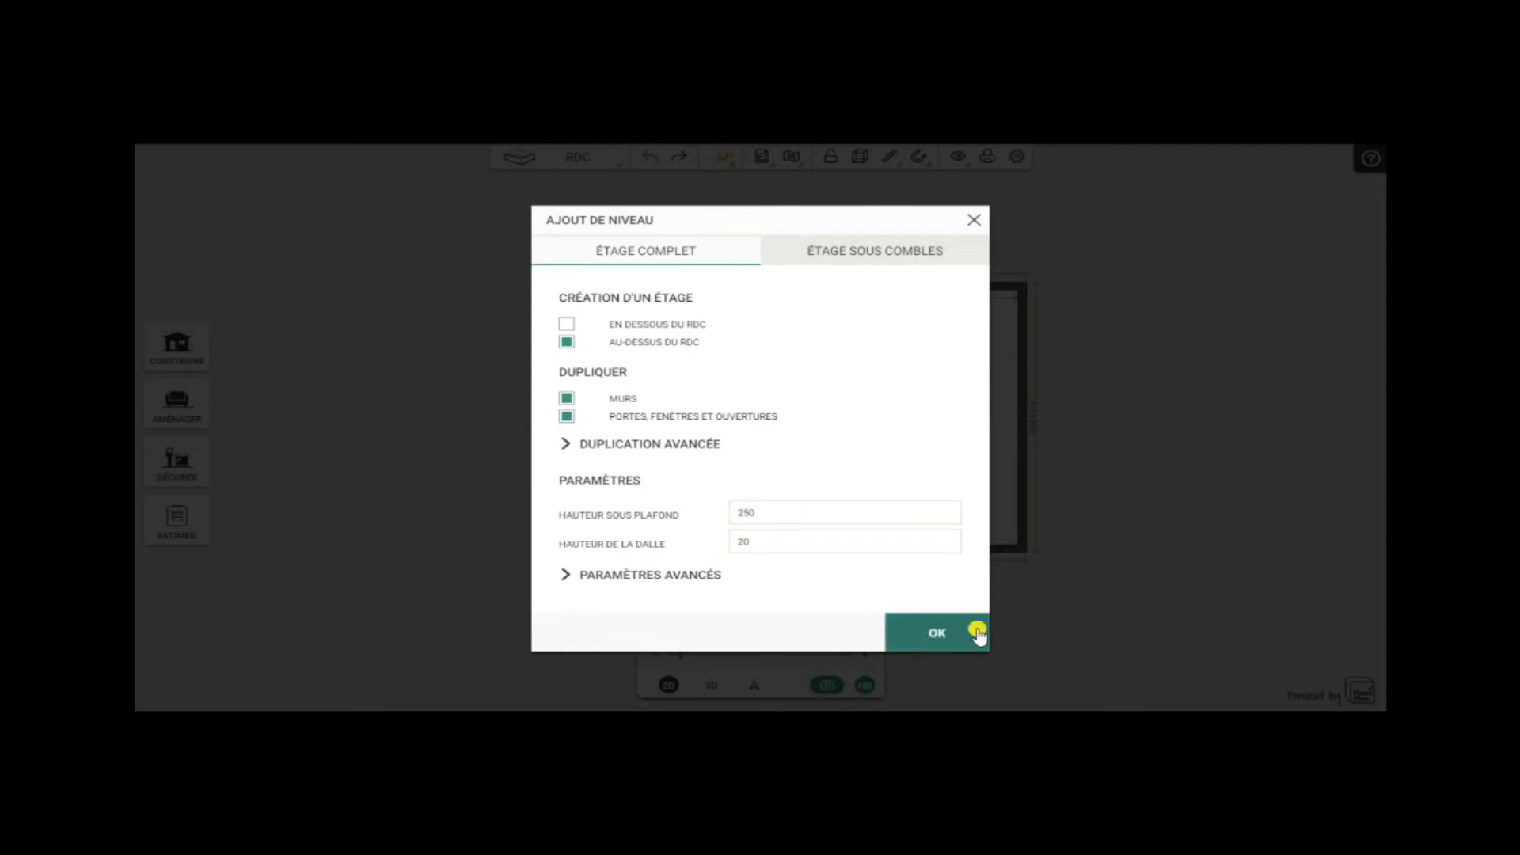
click(962, 632)
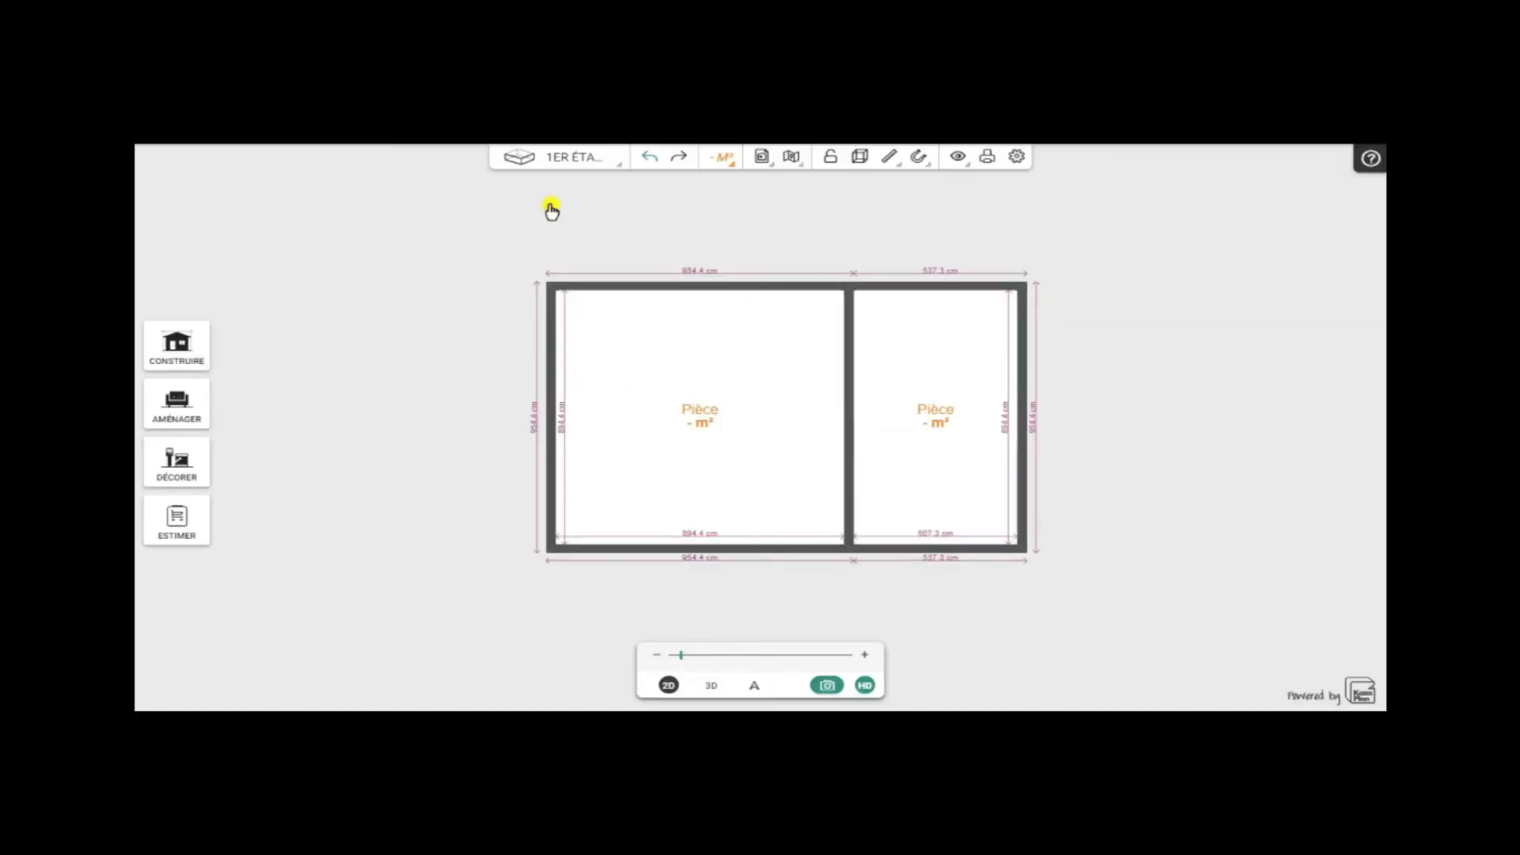
- Check the list of levels and inspect the two-storey building from the side in 3D
click(565, 160)
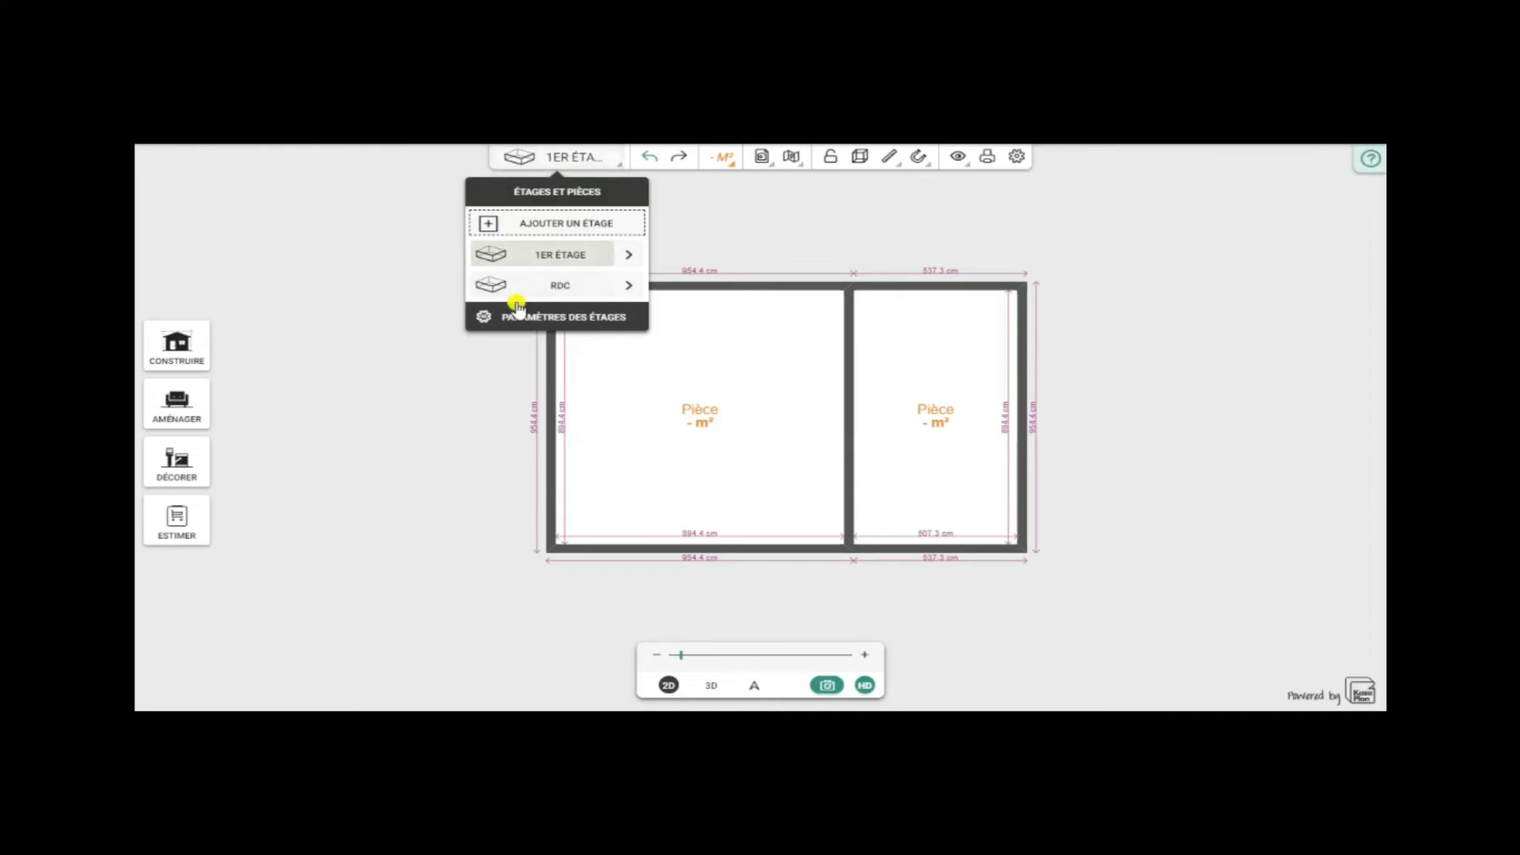
click(379, 384)
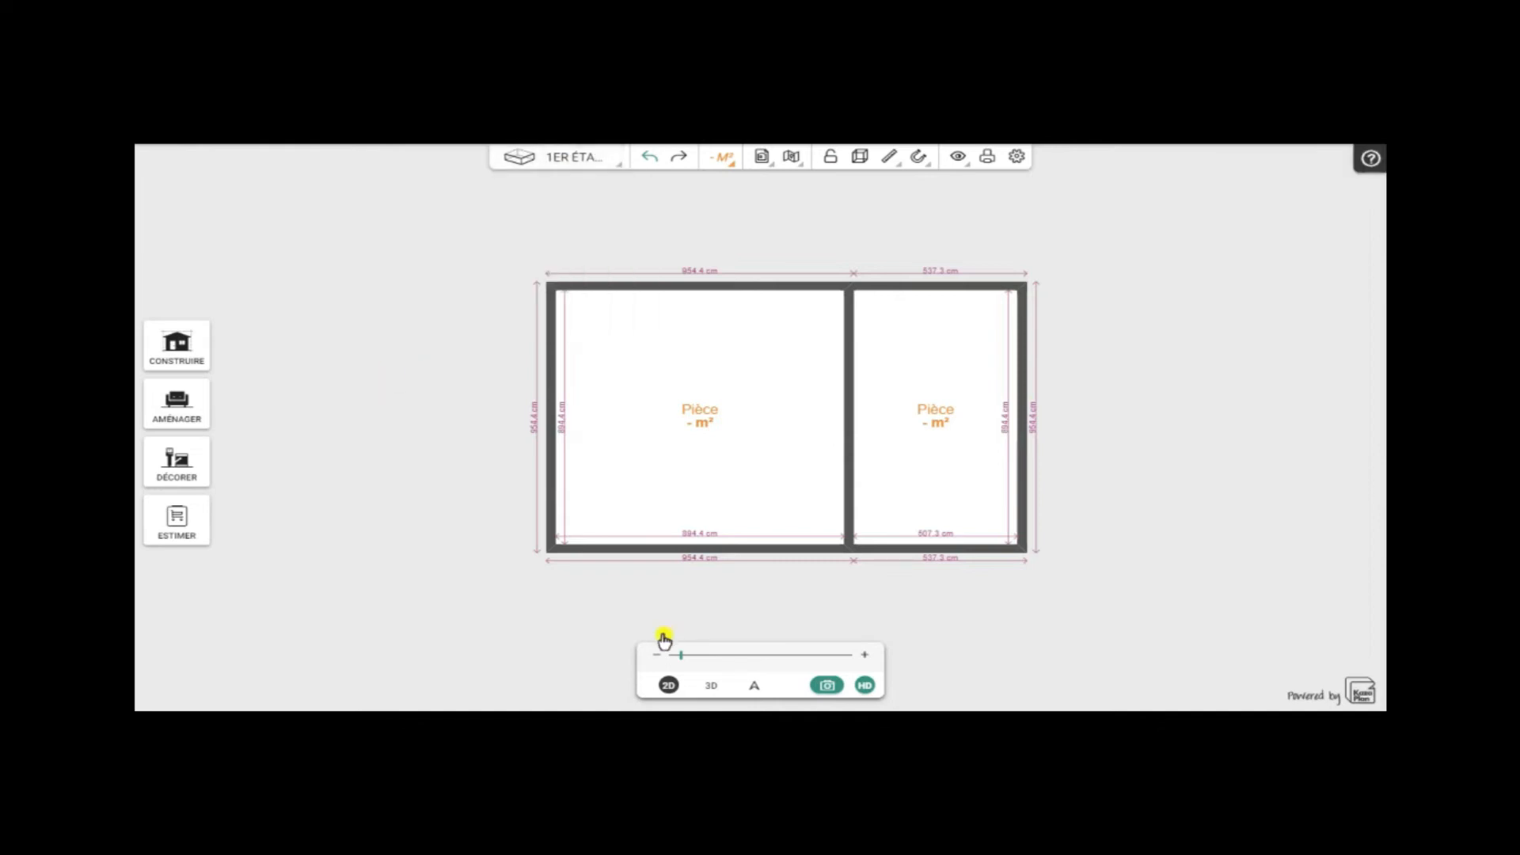
click(712, 686)
drag(475, 536, 453, 461)
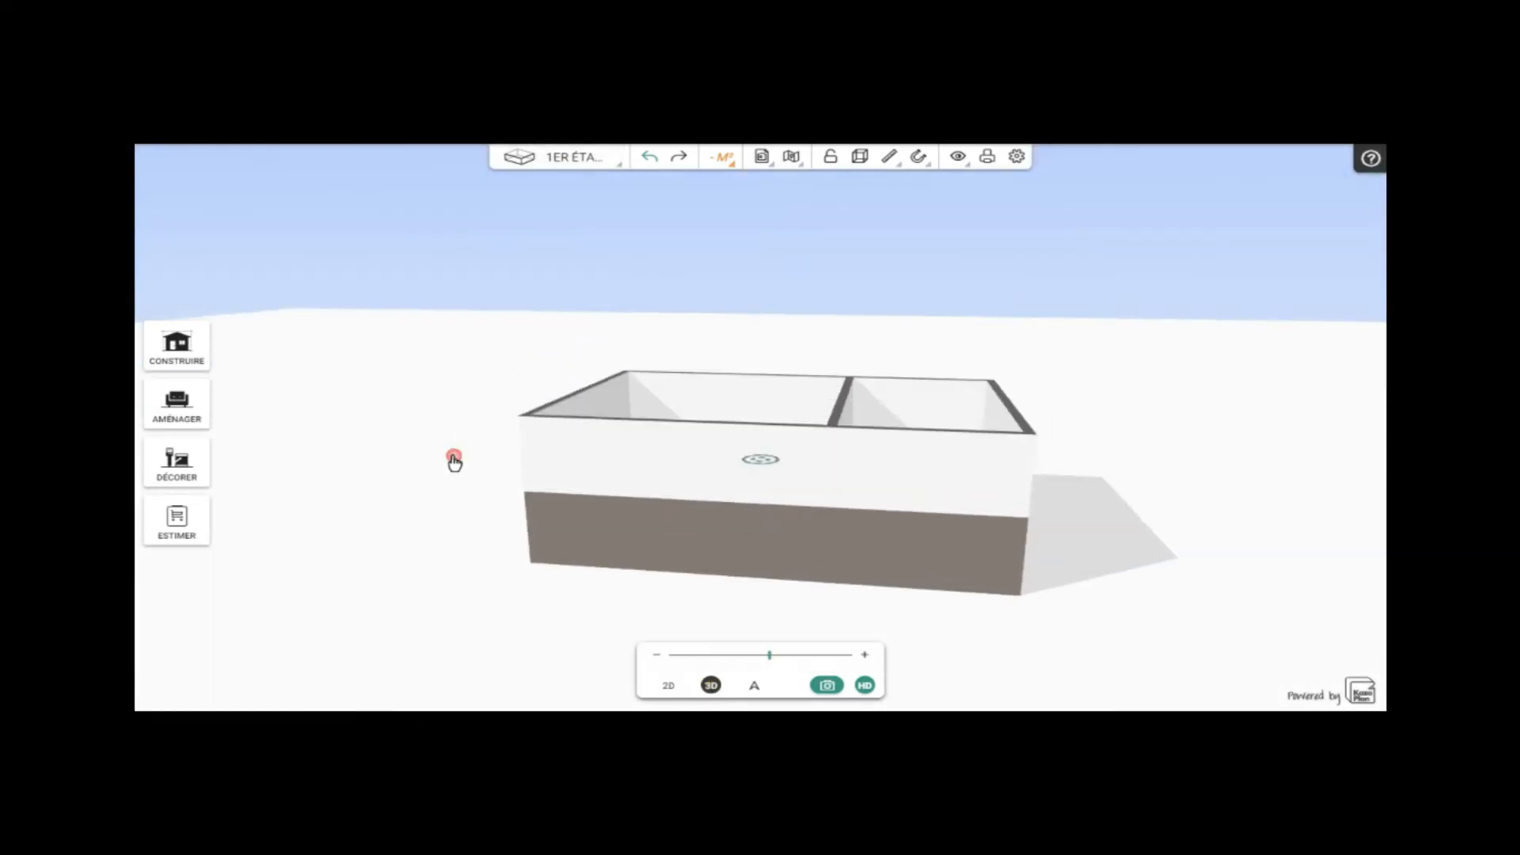
- Paint both front exterior wall sections of the first floor with a light beige Luxens paint
click(176, 467)
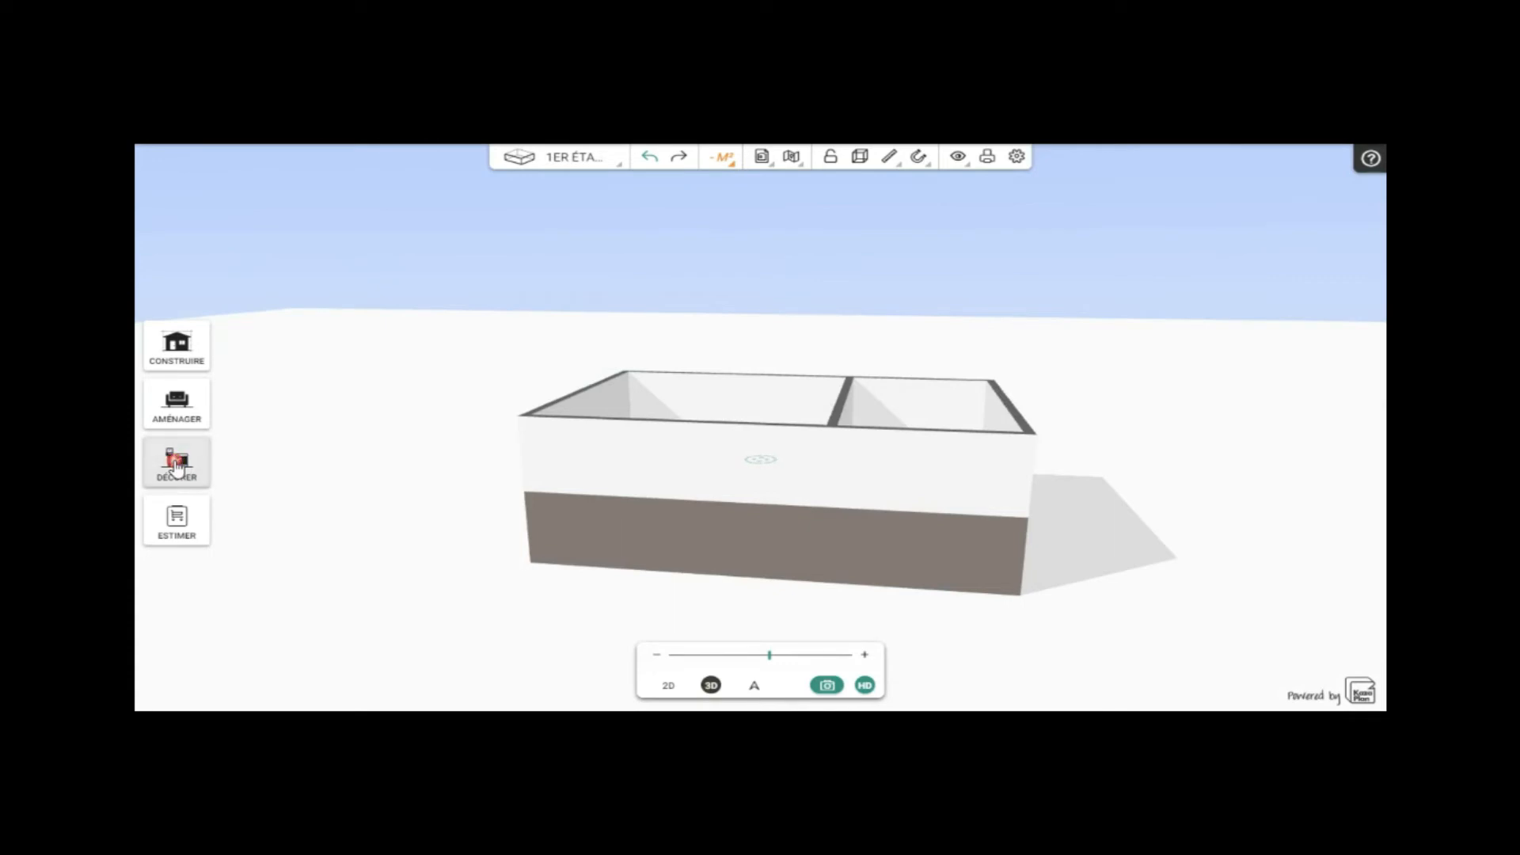
click(220, 231)
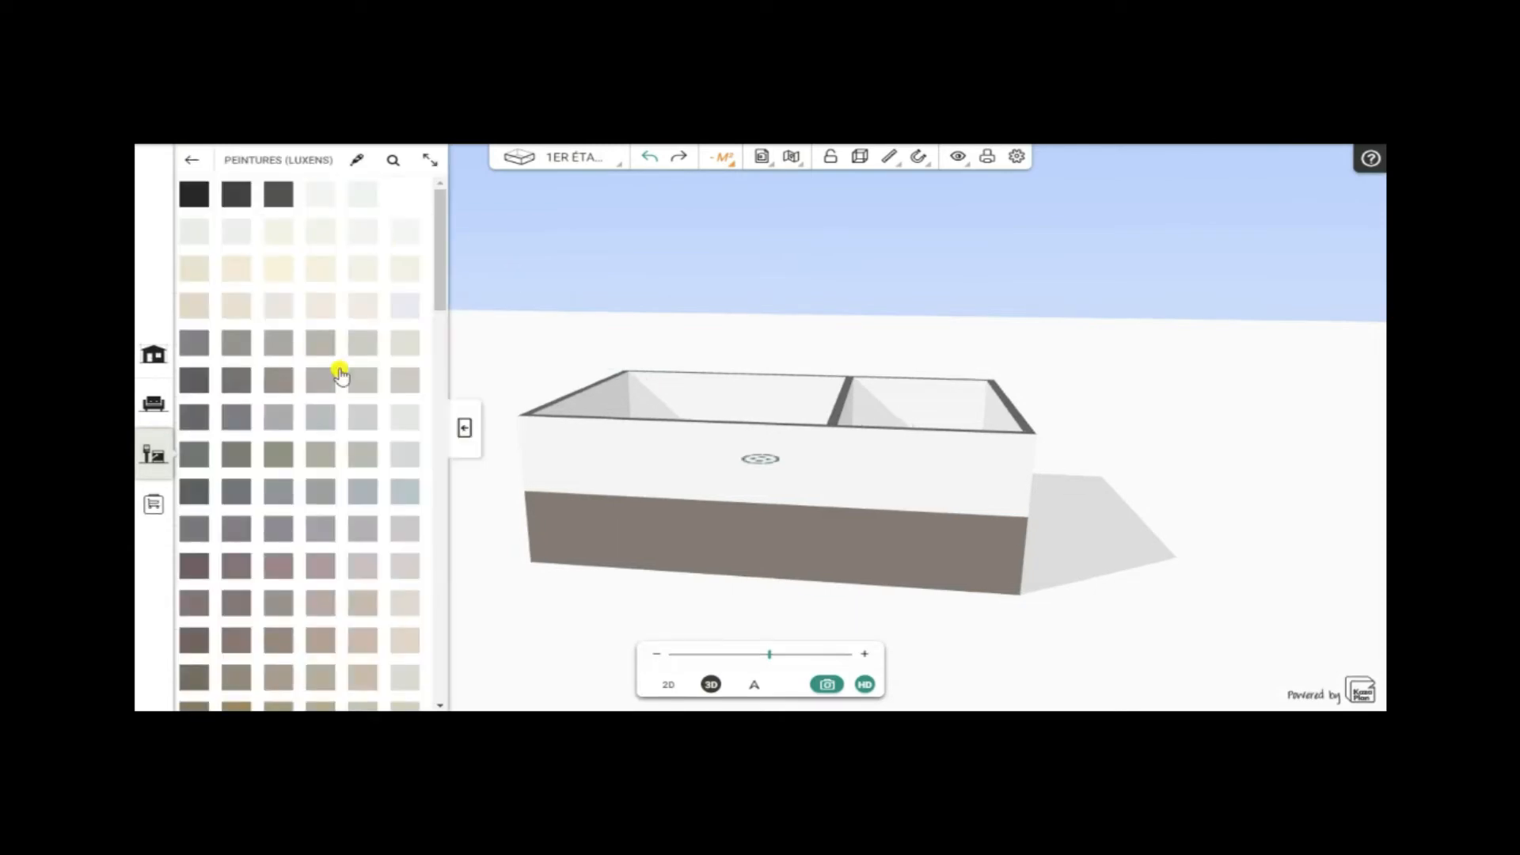
click(465, 428)
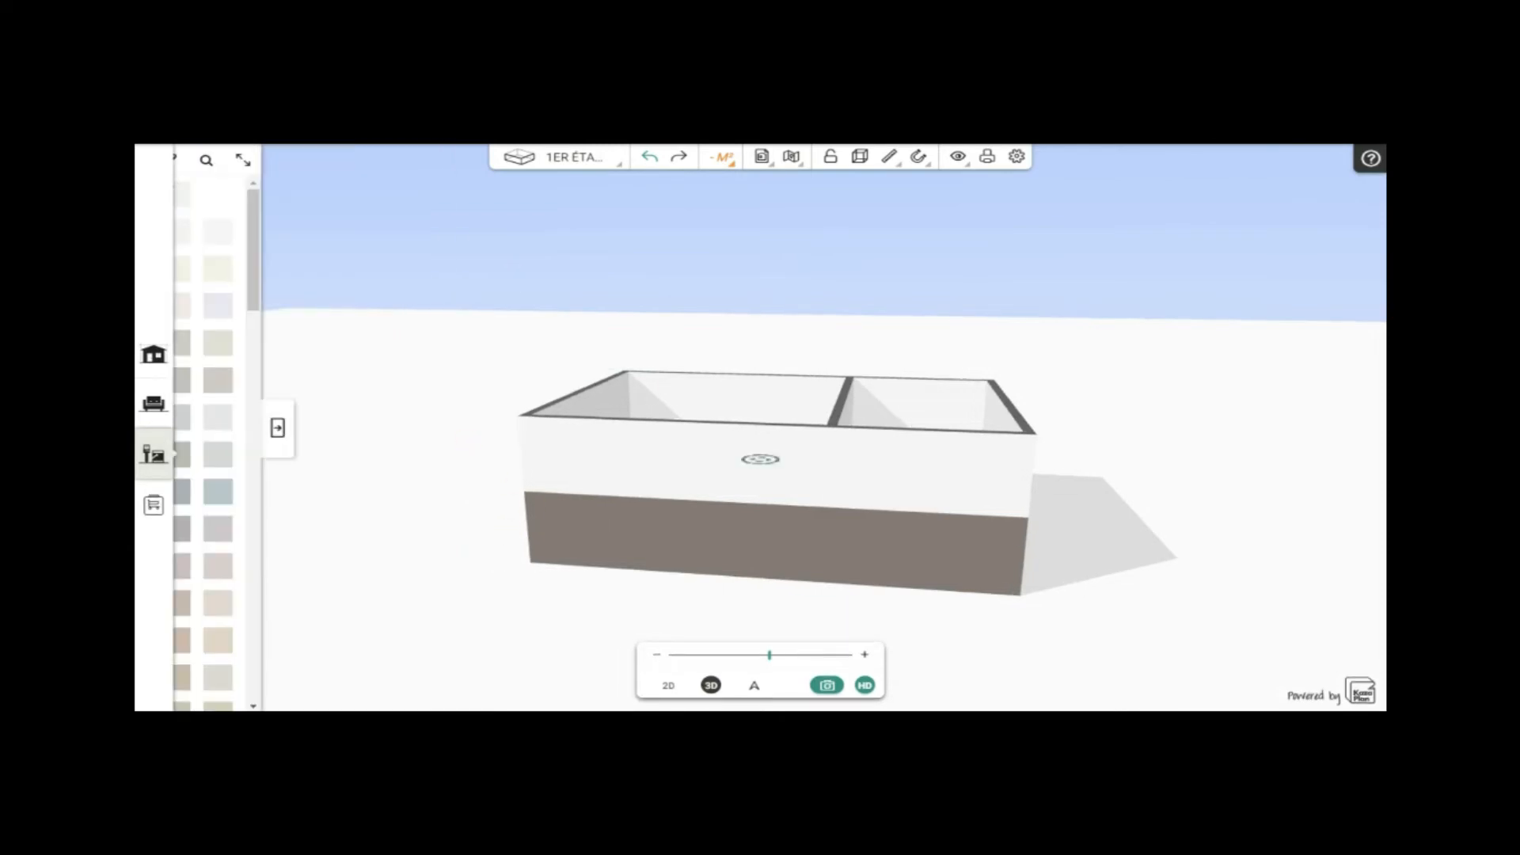
click(602, 451)
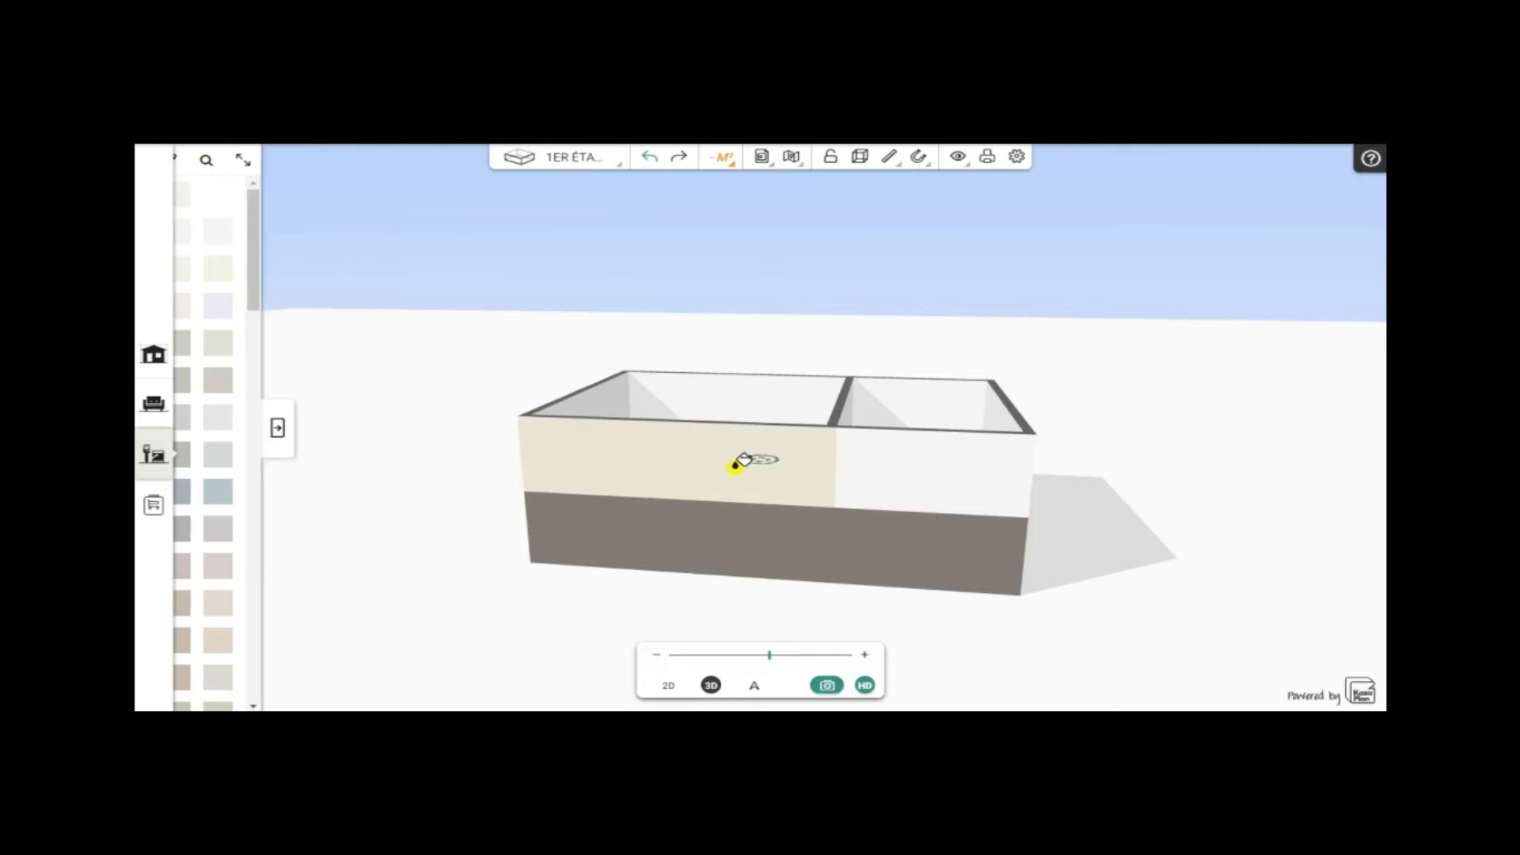
click(934, 461)
- Apply the same beige paint to the first floor's remaining exterior walls on the other sides of the building
mouse_move(1055, 459)
mouse_down()
mouse_move(767, 468)
mouse_move(801, 499)
mouse_up()
click(805, 495)
mouse_move(977, 485)
mouse_down()
mouse_move(695, 502)
mouse_move(776, 485)
mouse_up()
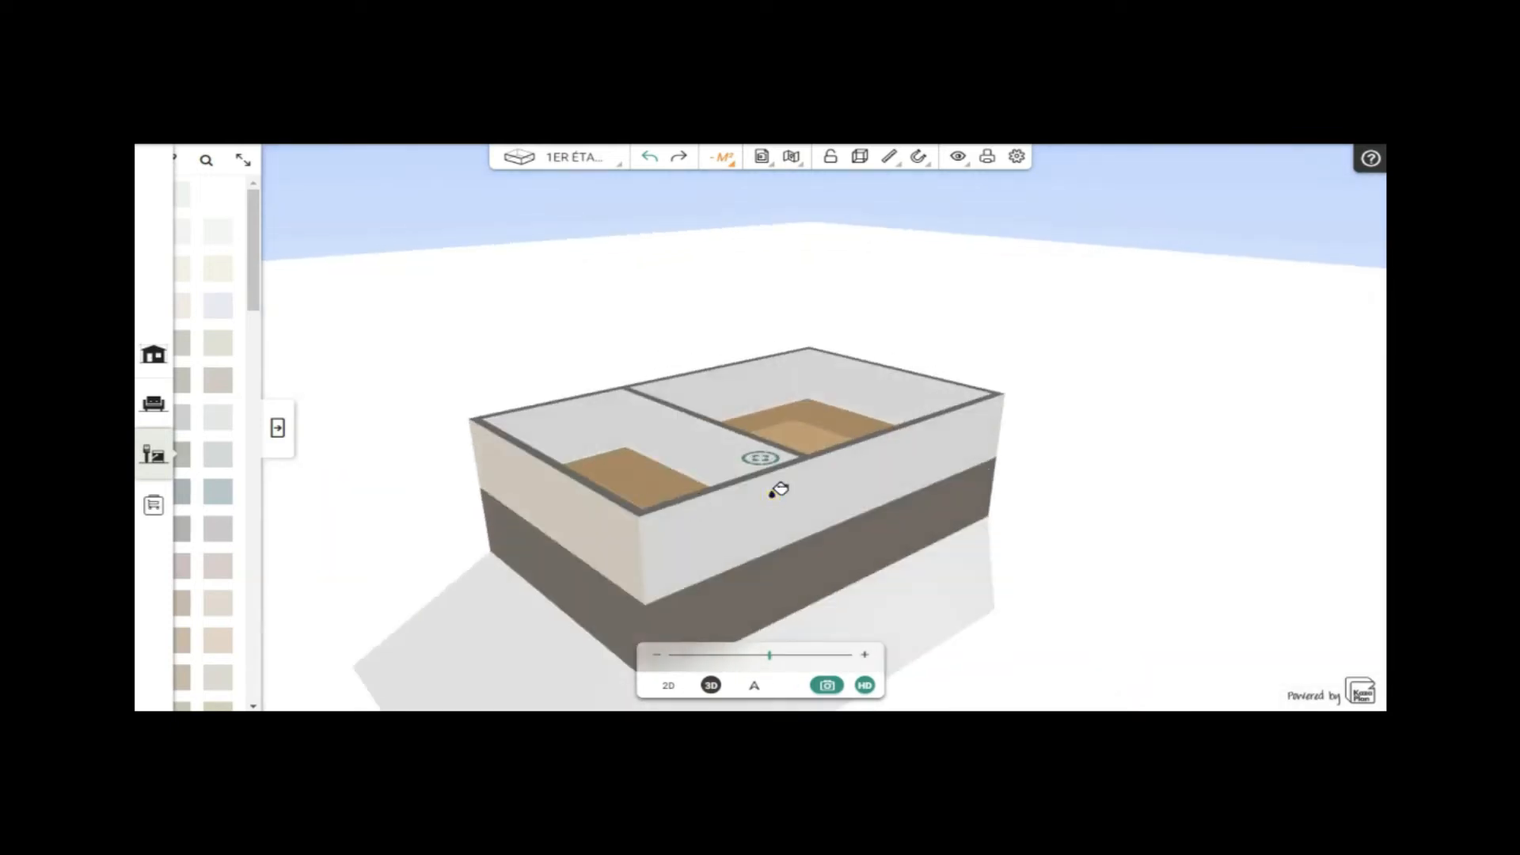
click(918, 465)
mouse_move(950, 444)
mouse_down()
mouse_move(546, 465)
mouse_move(726, 530)
mouse_up()
click(750, 534)
click(822, 533)
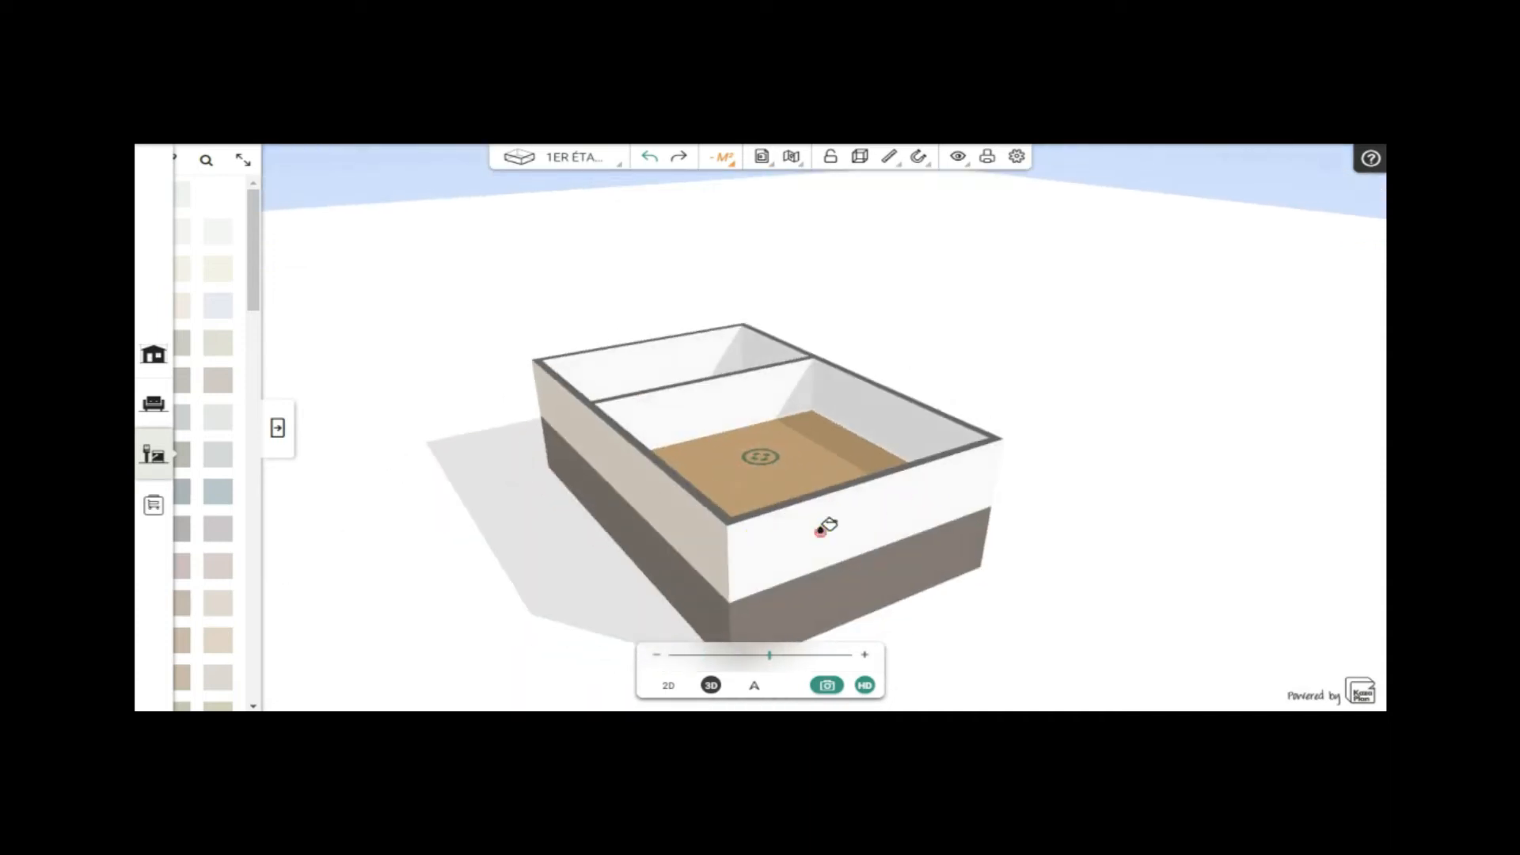
mouse_move(967, 478)
mouse_down()
mouse_move(693, 525)
mouse_move(414, 396)
mouse_move(407, 420)
mouse_up()
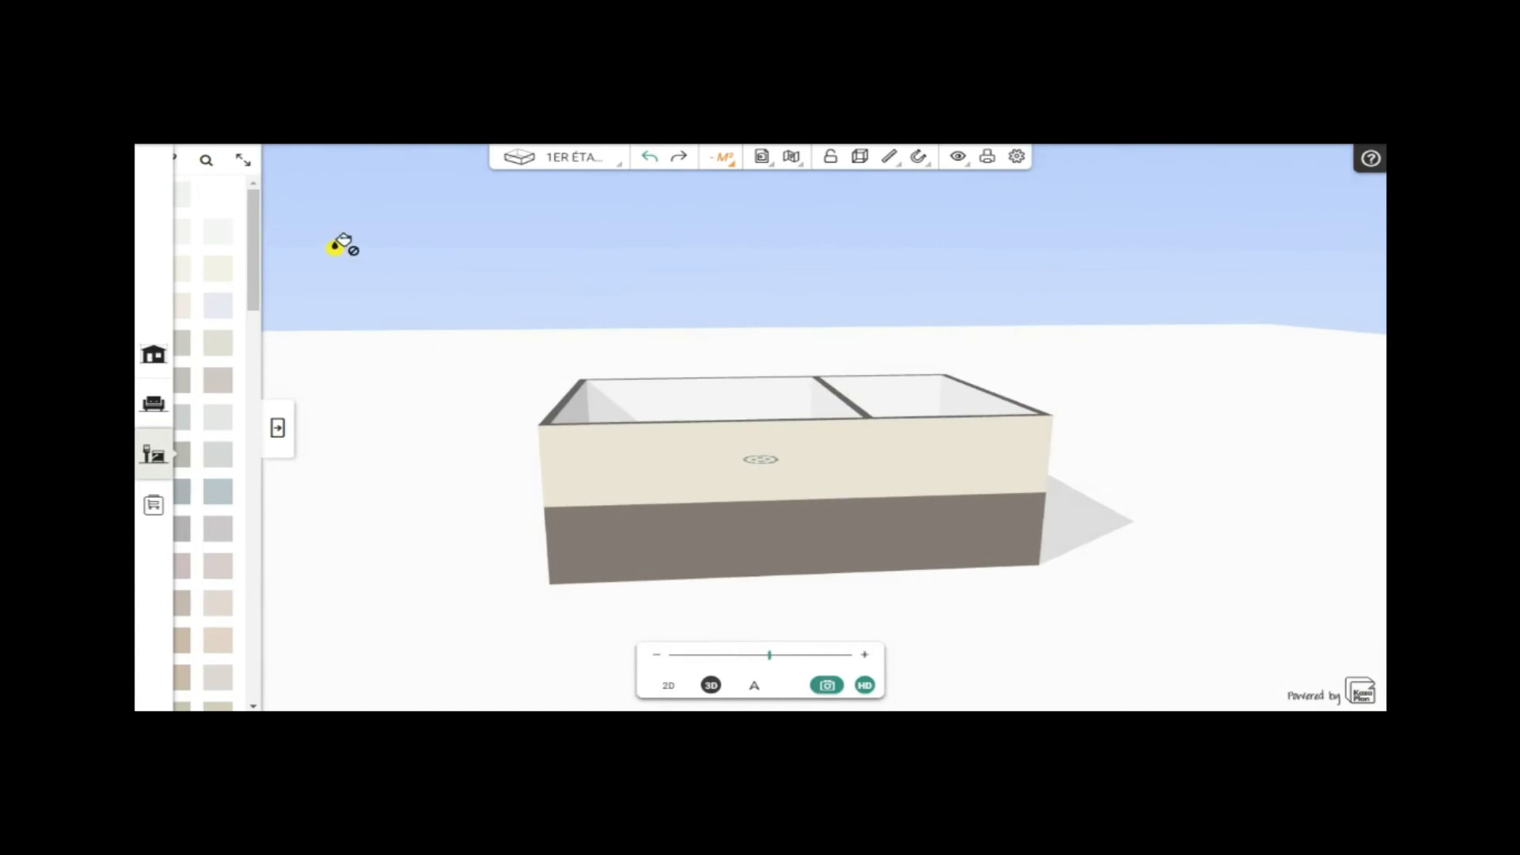
- Leave full-screen display, switch it back on, and return to the first floor's 2D plan
key(F11)
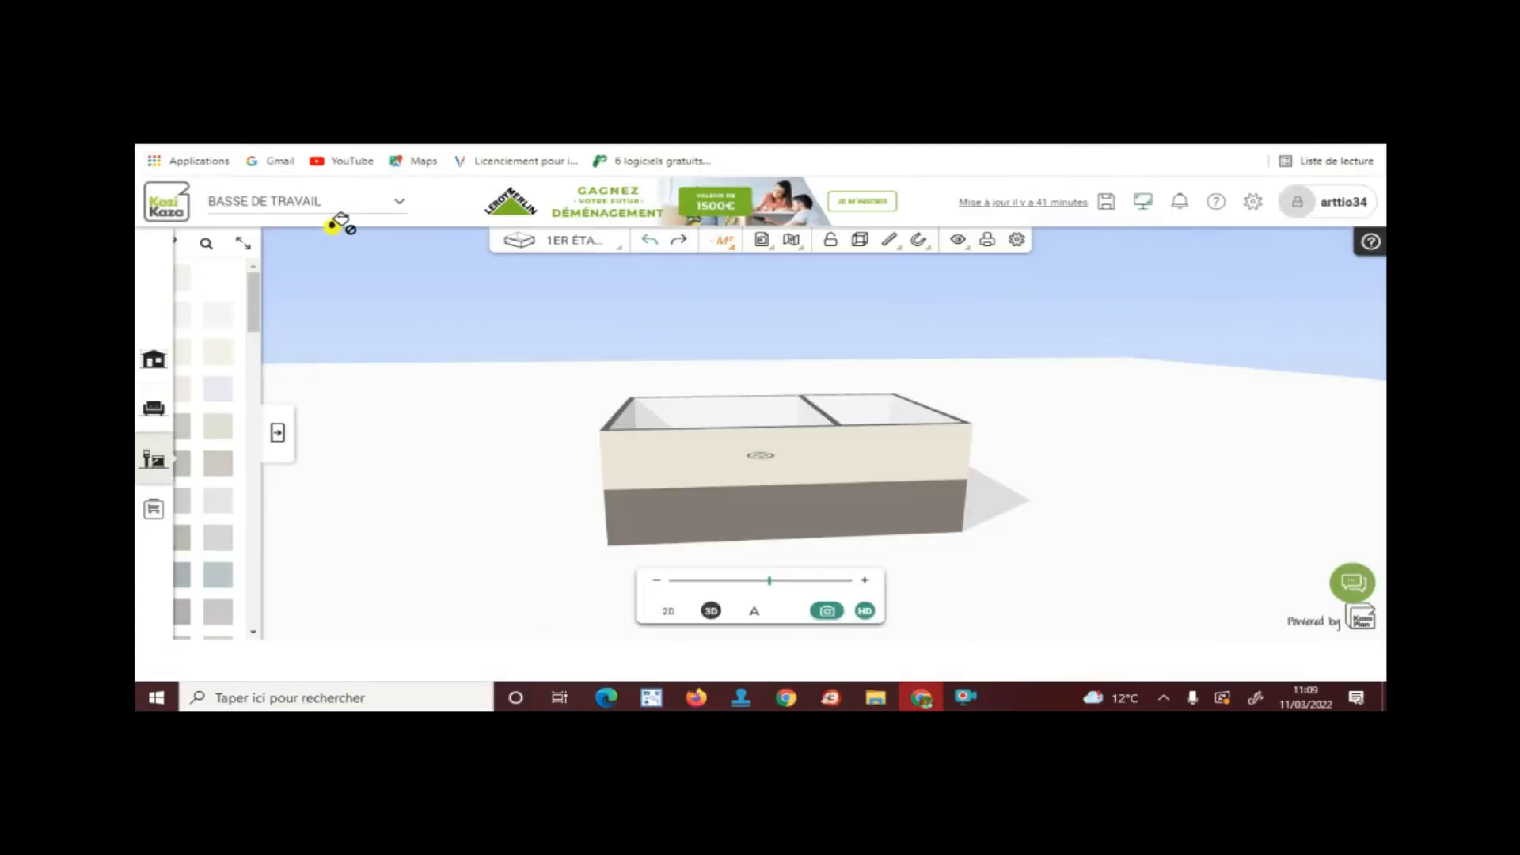
click(1143, 203)
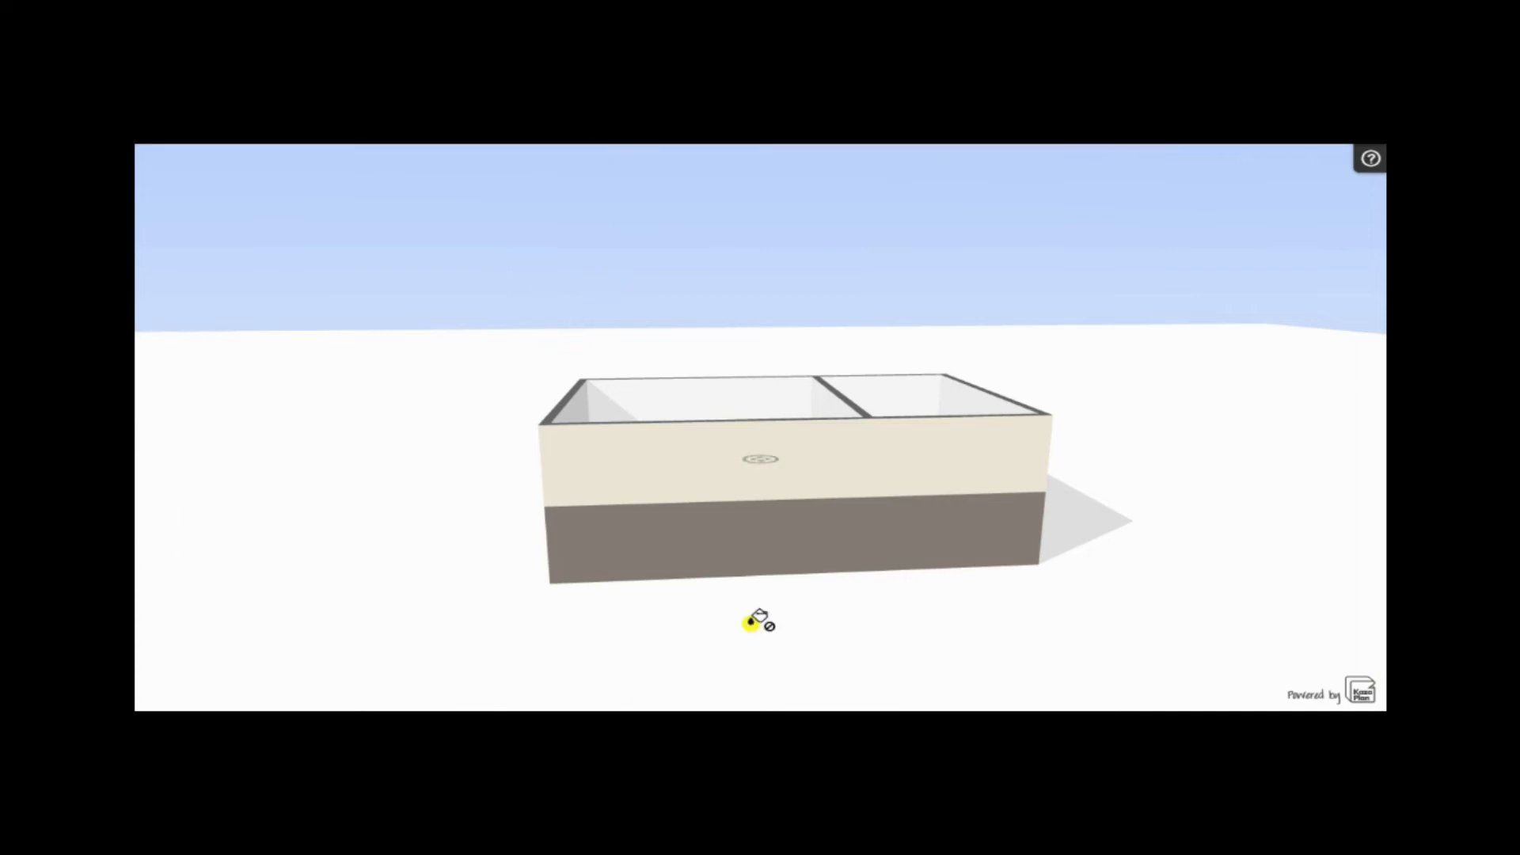
click(667, 686)
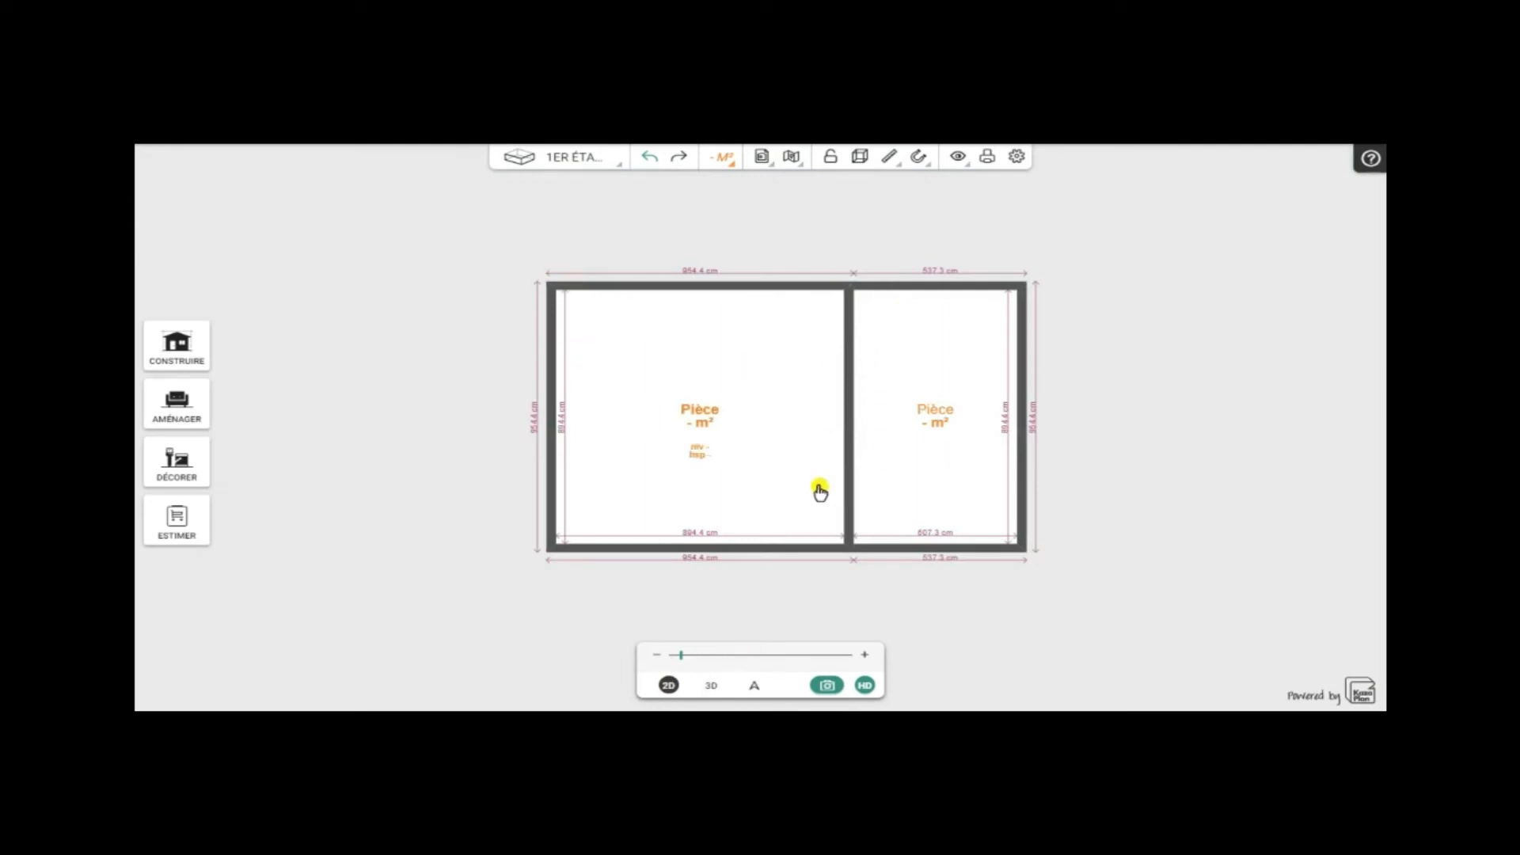
- Delete the three exterior walls enclosing the small room on the first floor, keeping only the large room
click(938, 288)
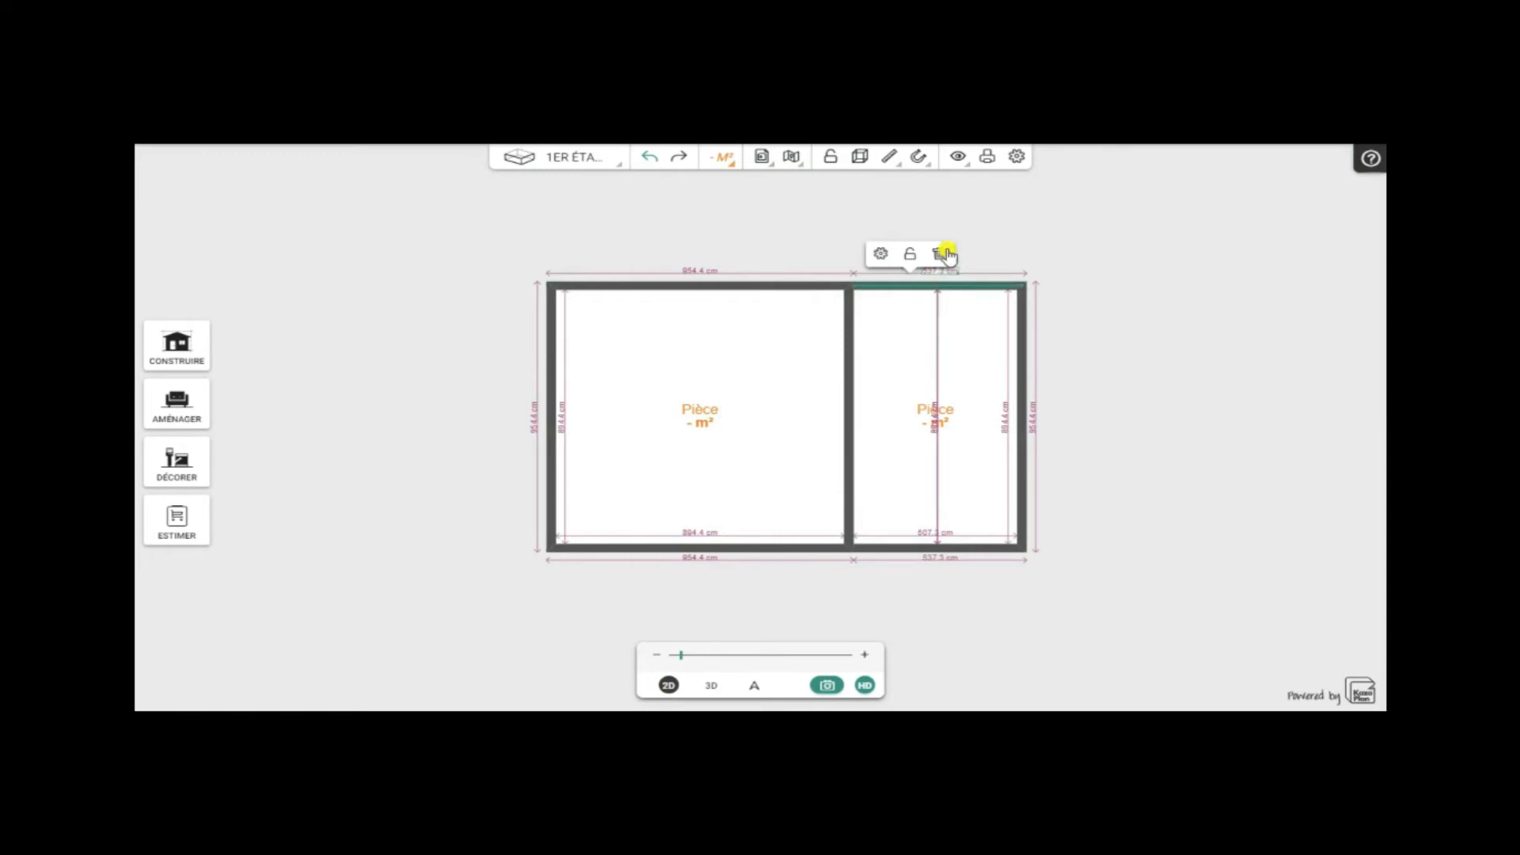
click(939, 255)
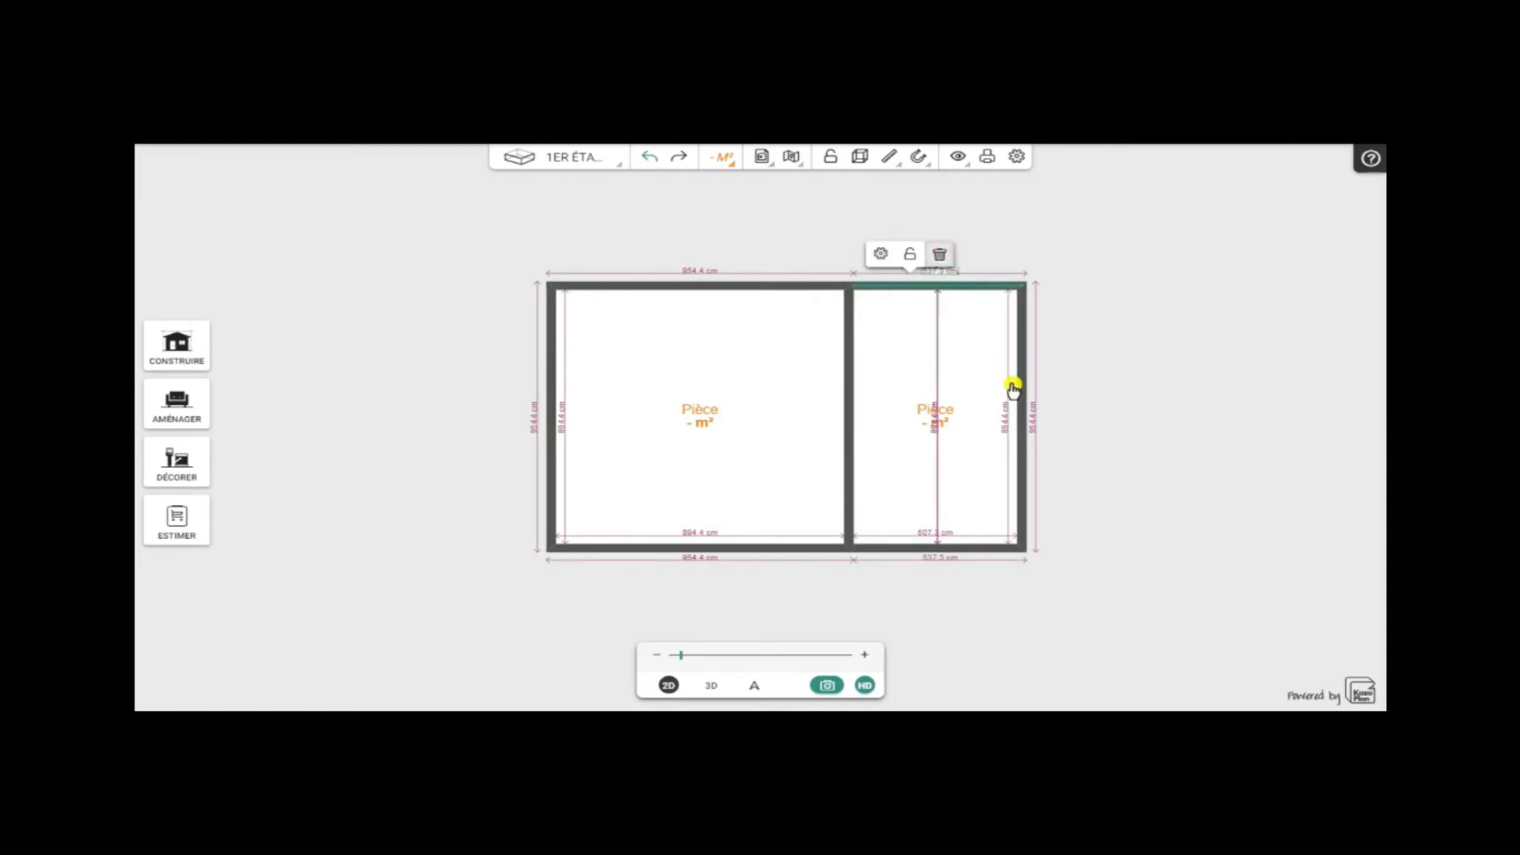
click(1022, 426)
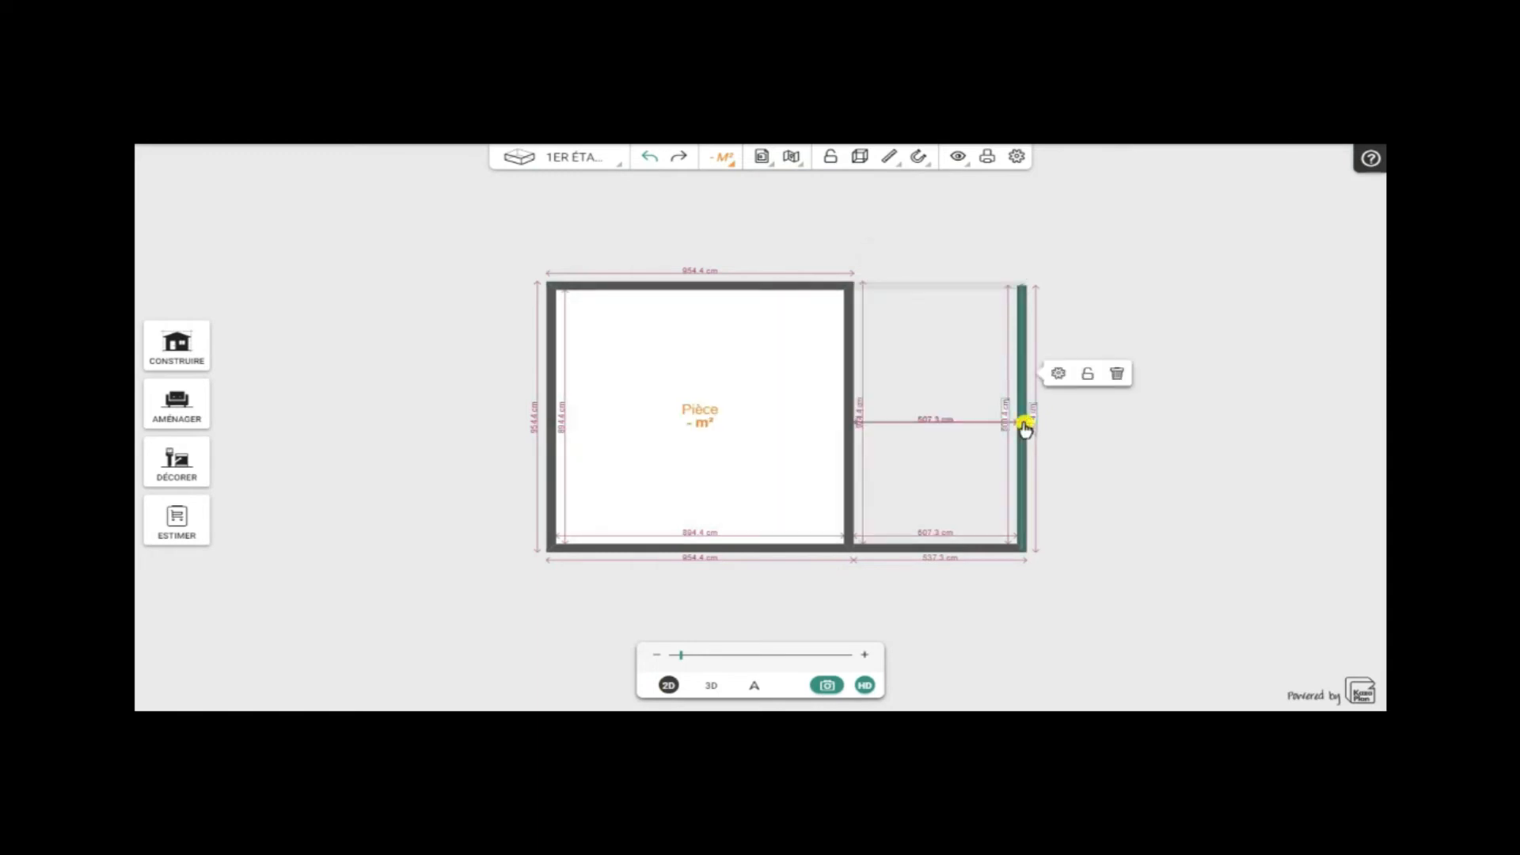
click(1117, 378)
click(928, 548)
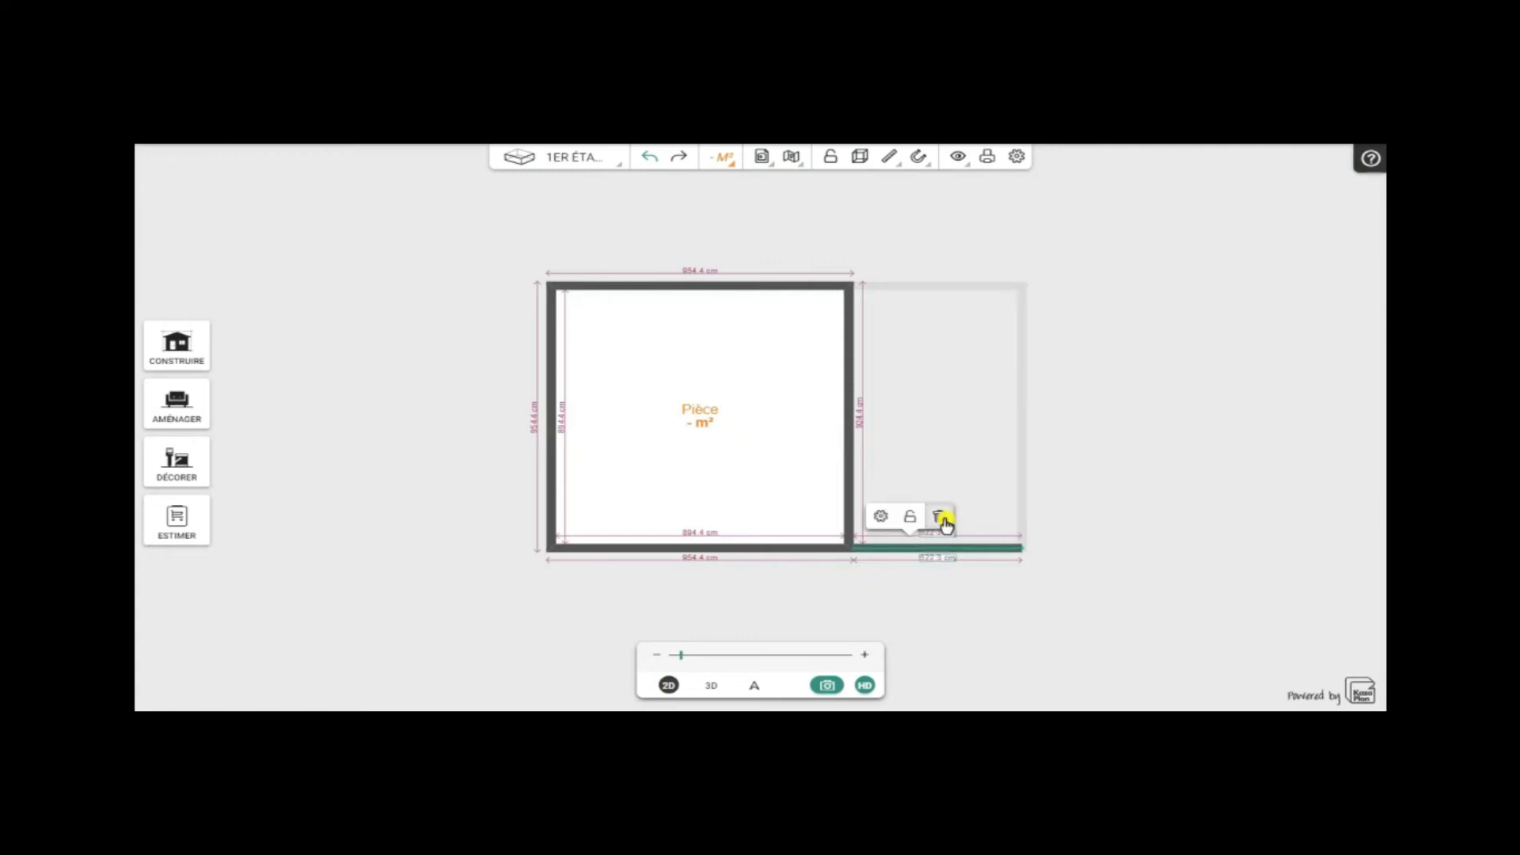
click(940, 518)
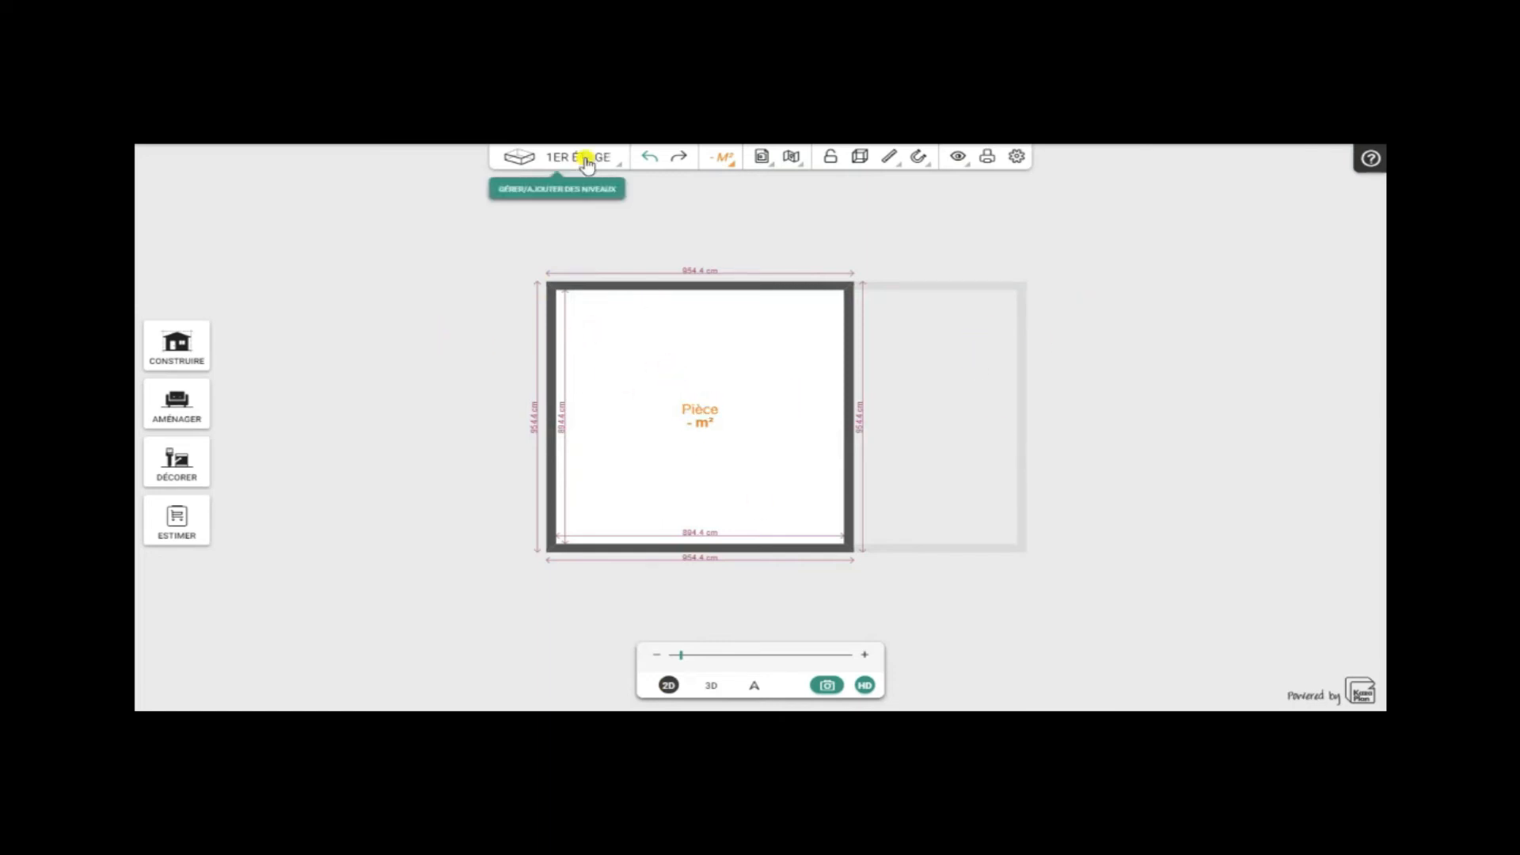
- Add an attic level above the first floor, duplicating doors, windows and openings, with ceiling height 250 and slab height 20
click(557, 157)
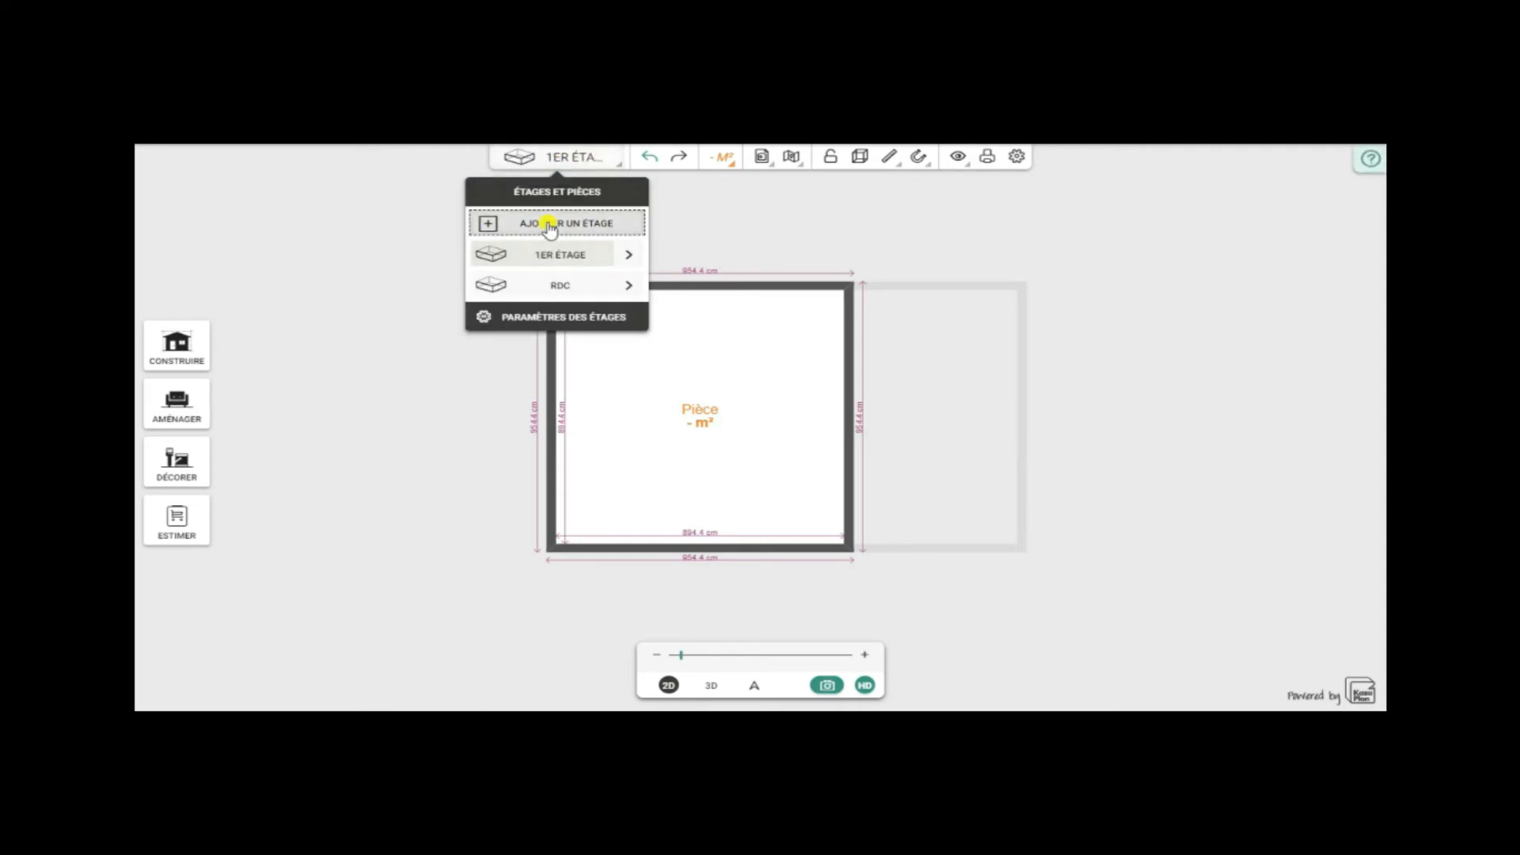
click(550, 225)
click(821, 252)
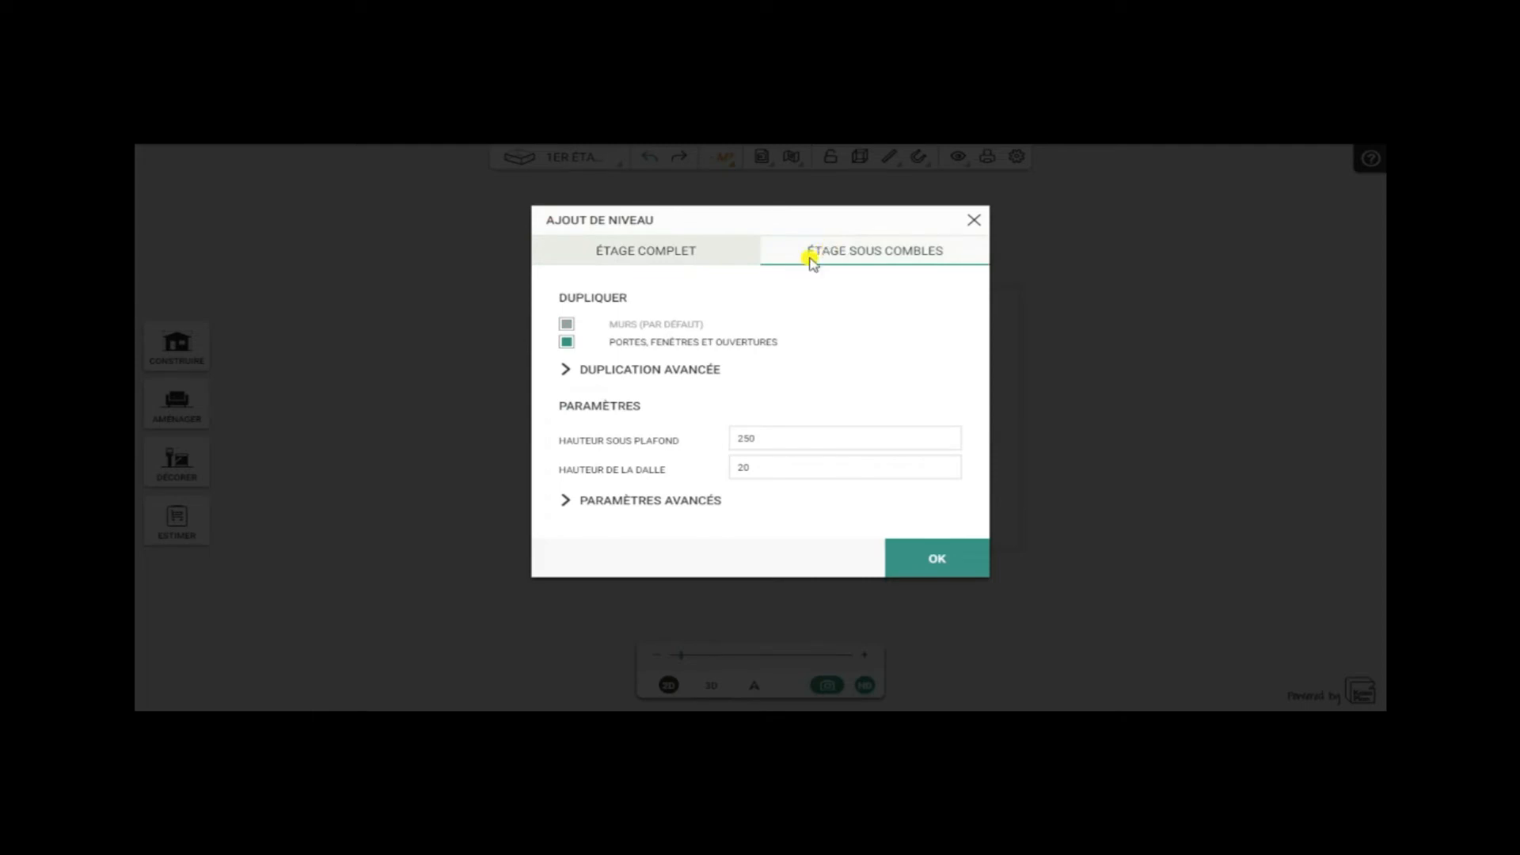
click(567, 343)
click(567, 343)
click(932, 564)
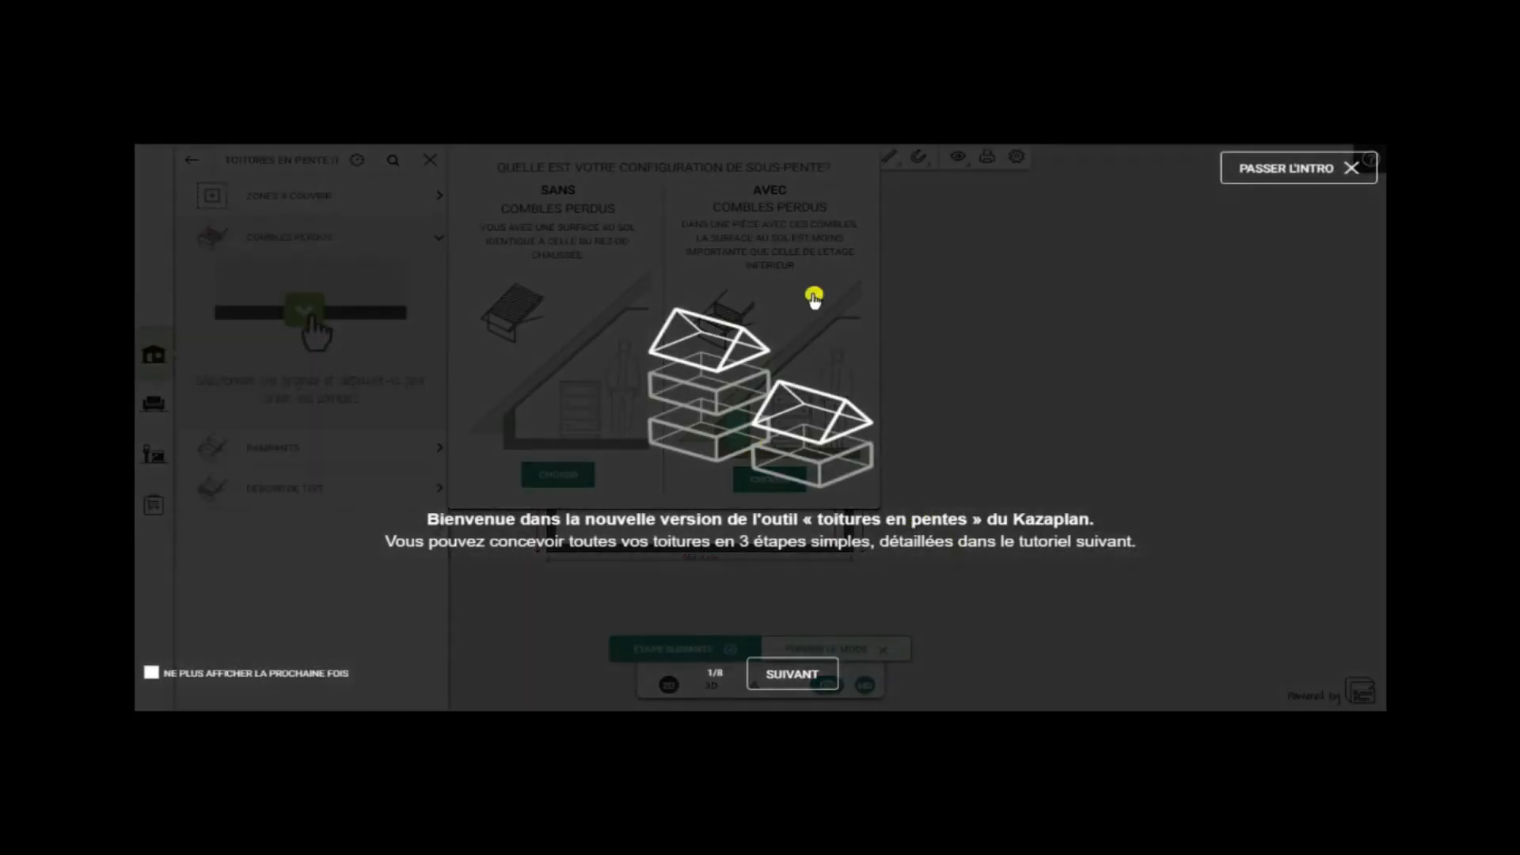
- Choose the roof configuration without combles perdus and slope the plan's left side with ceiling height 150 cm and slope length about 303 cm
click(1260, 170)
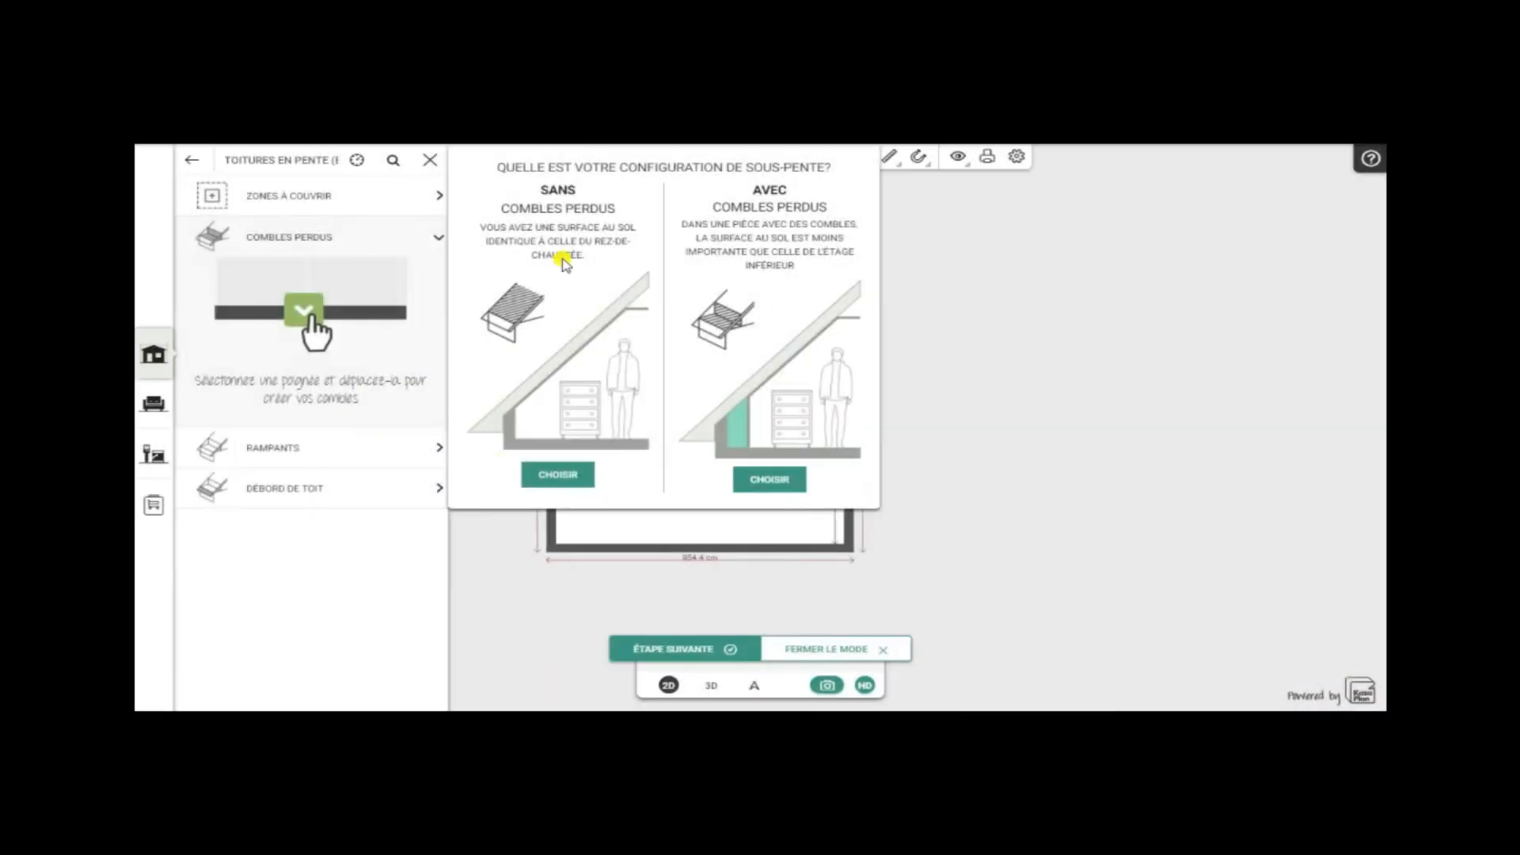
click(559, 475)
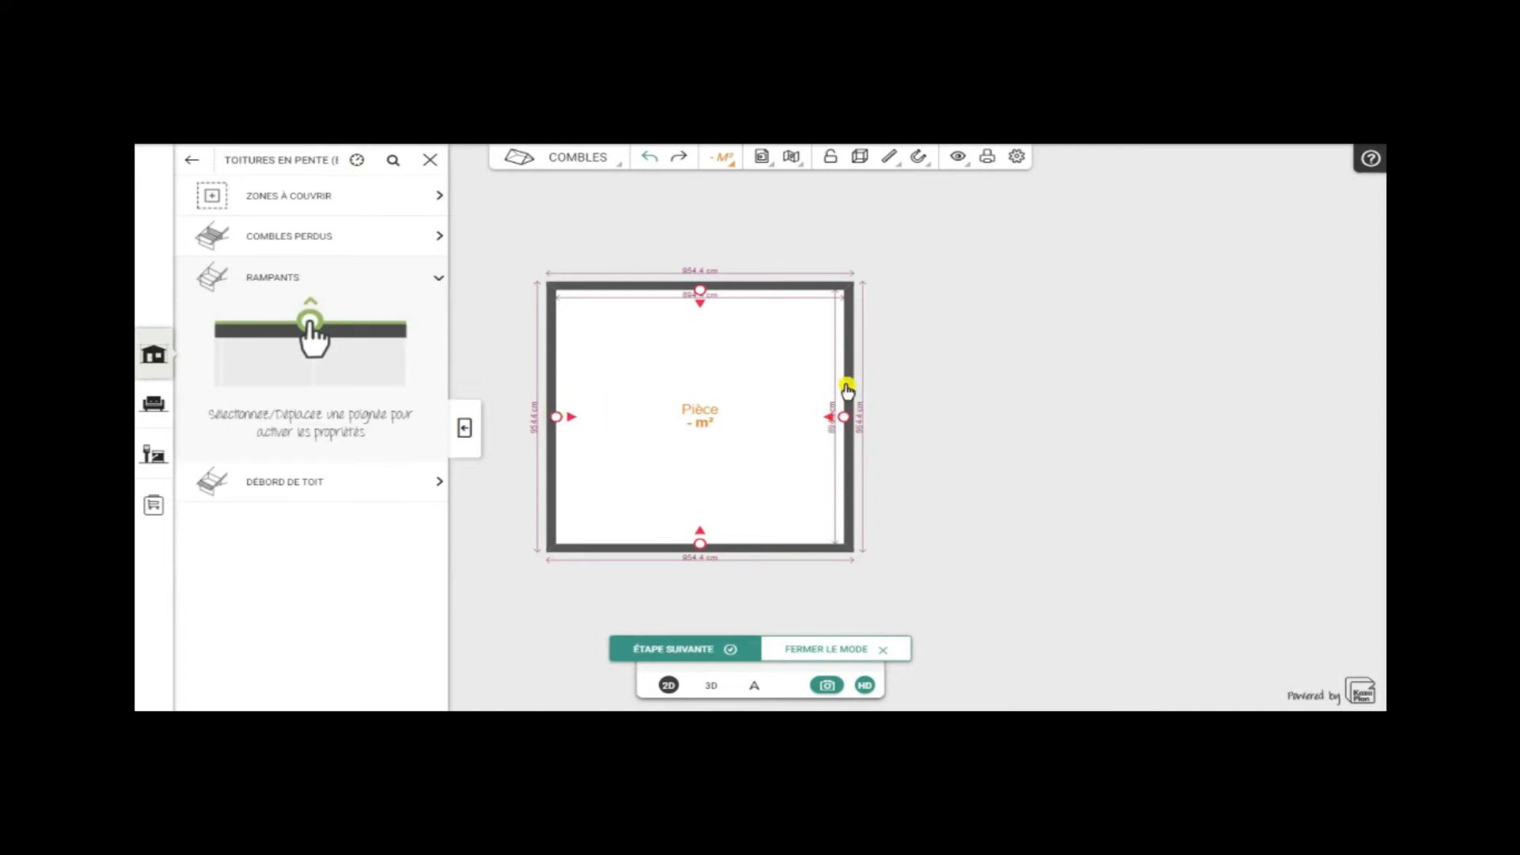
click(556, 419)
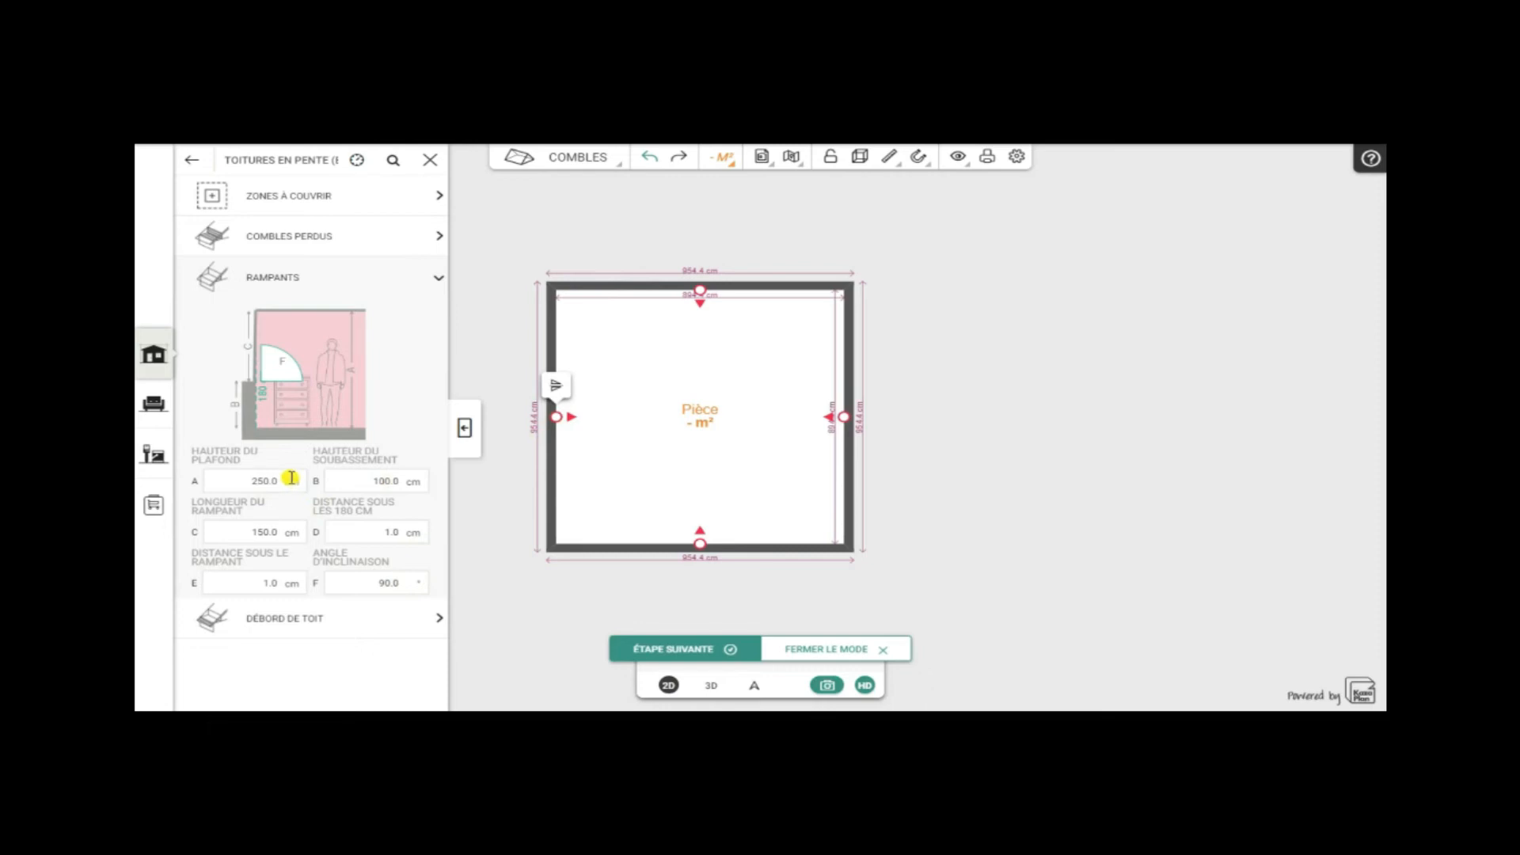
drag(286, 481, 242, 482)
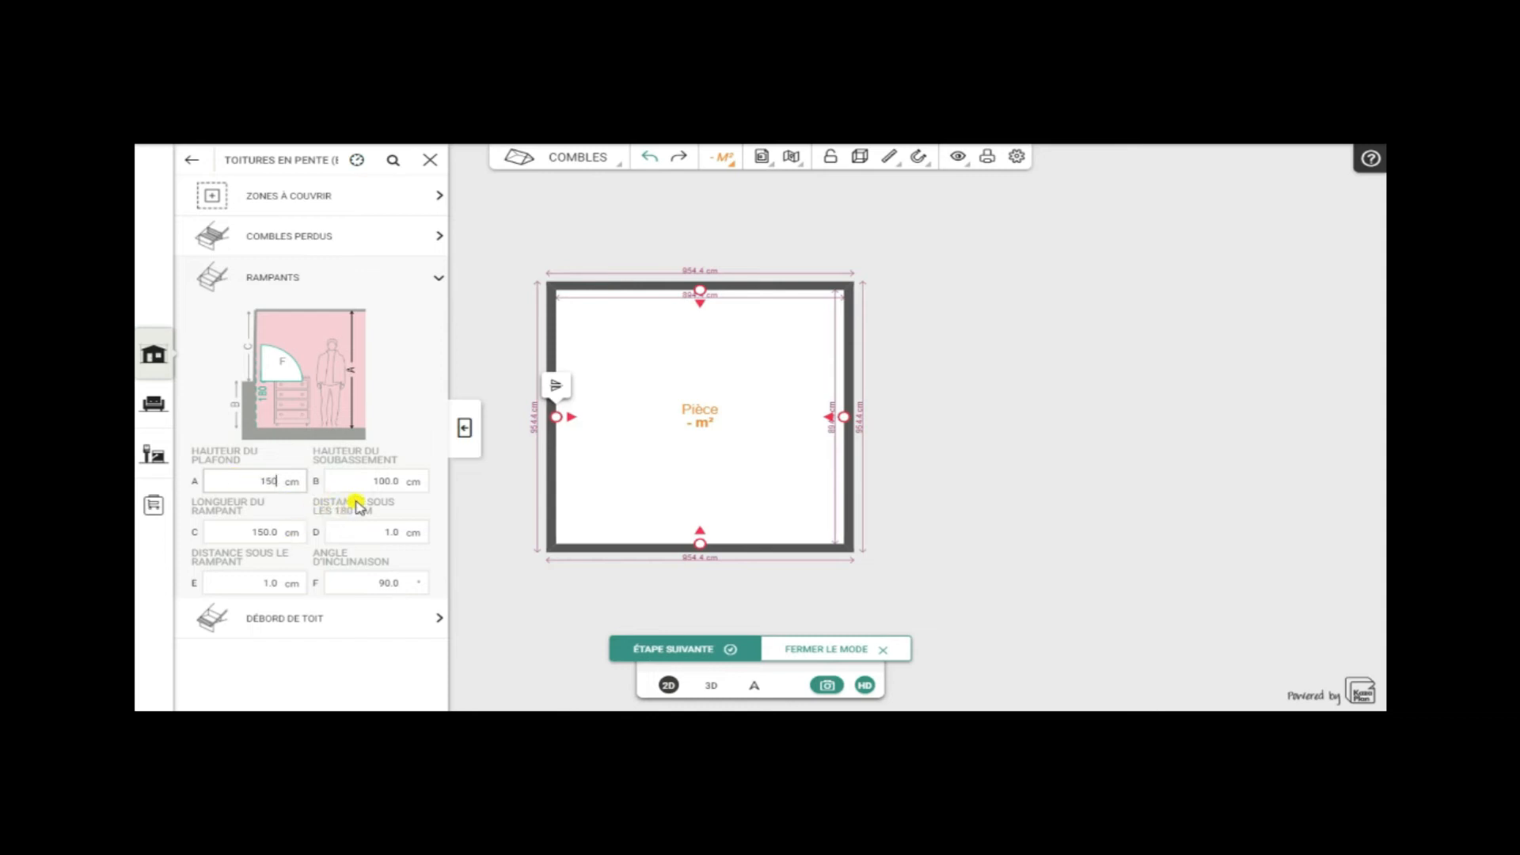
click(475, 543)
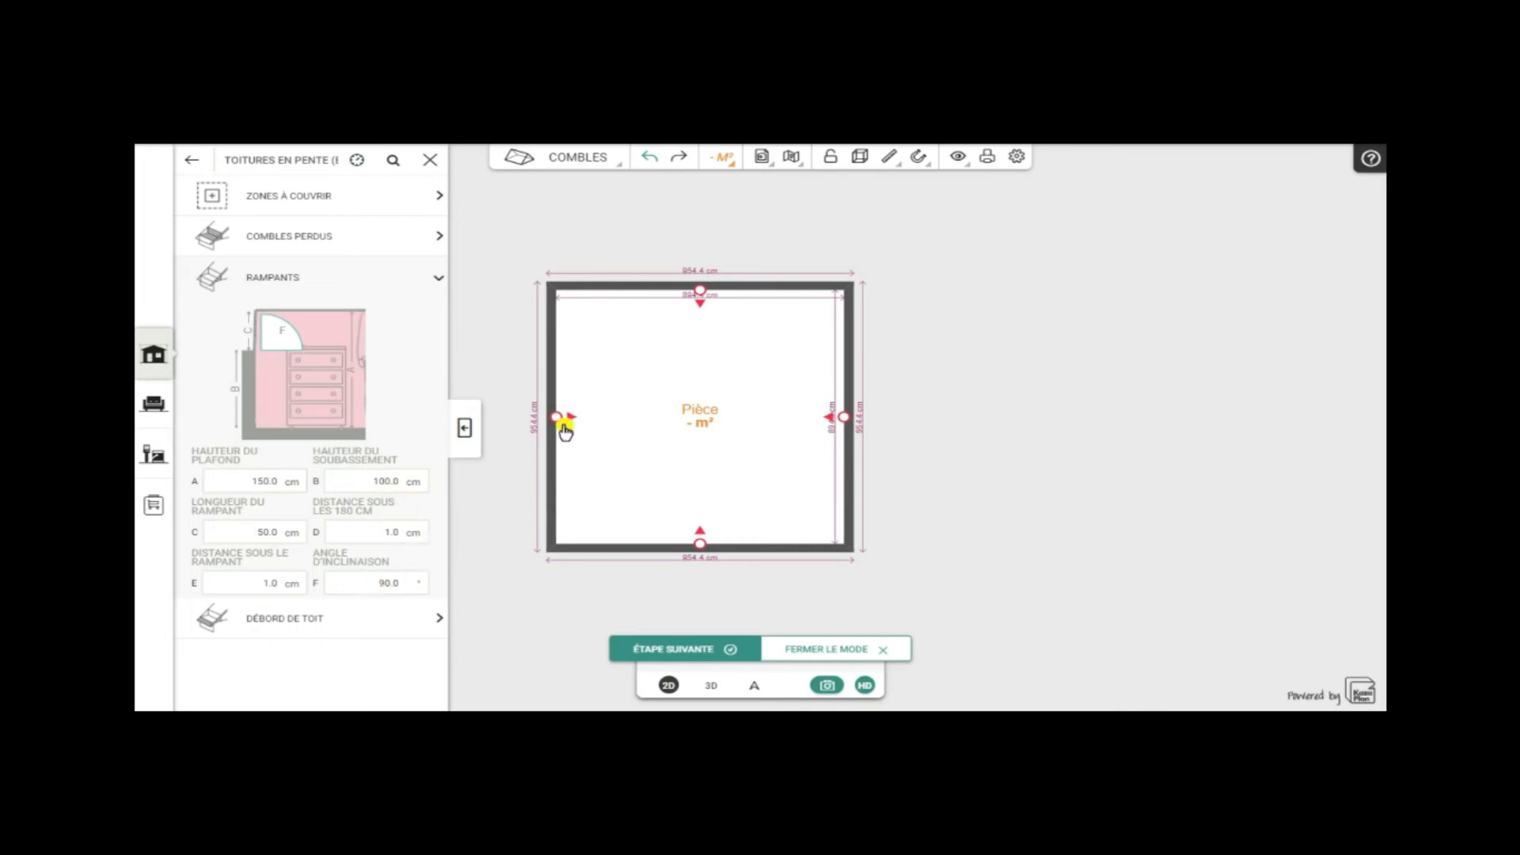
drag(564, 422, 658, 427)
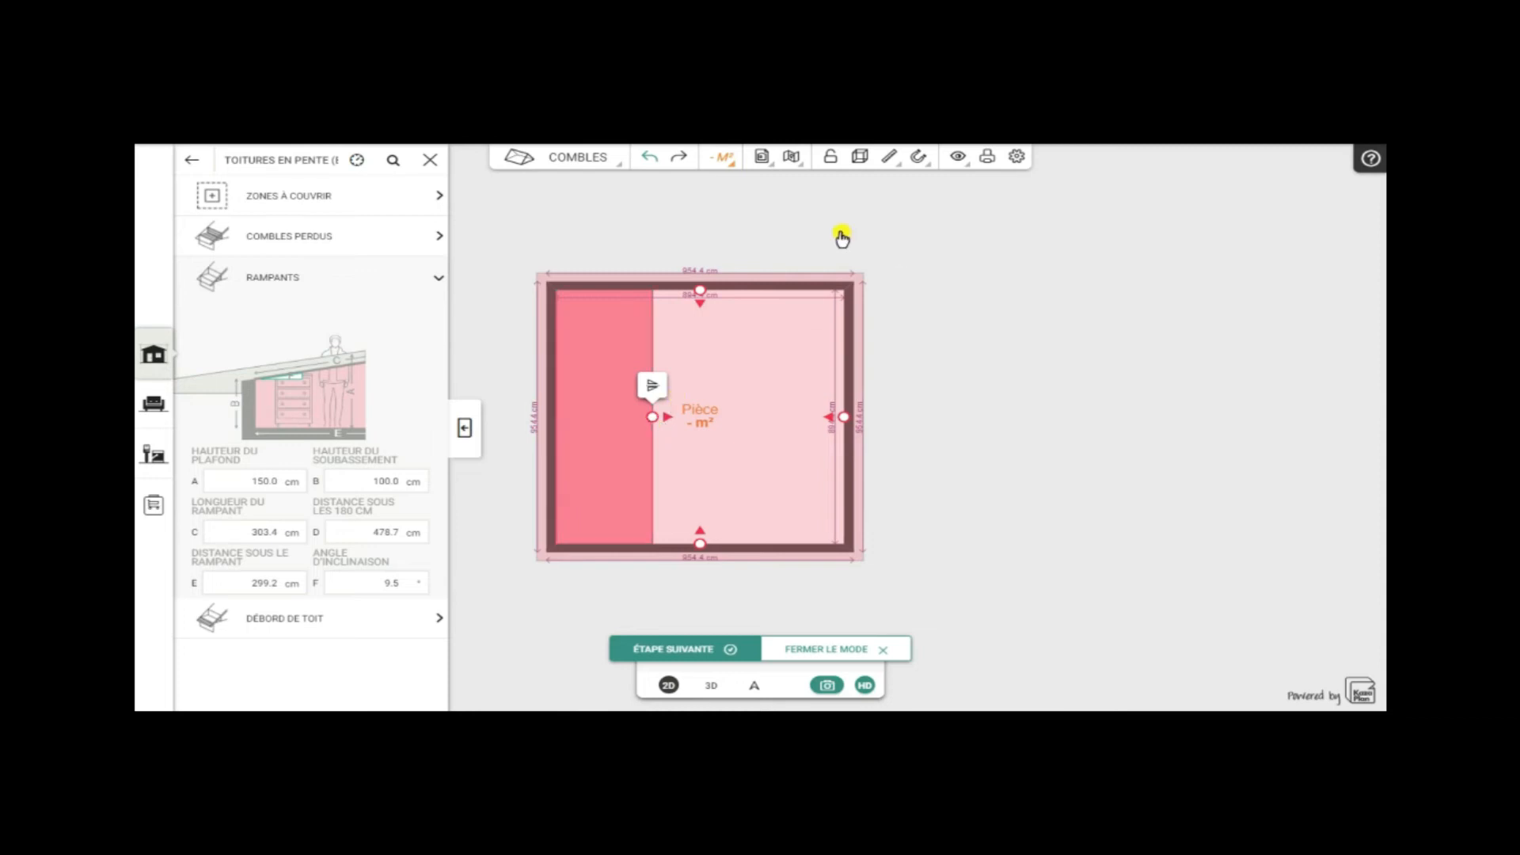
- Pull the roof overhang in on all four sides until flush with the outer walls, and finish the roof
click(642, 651)
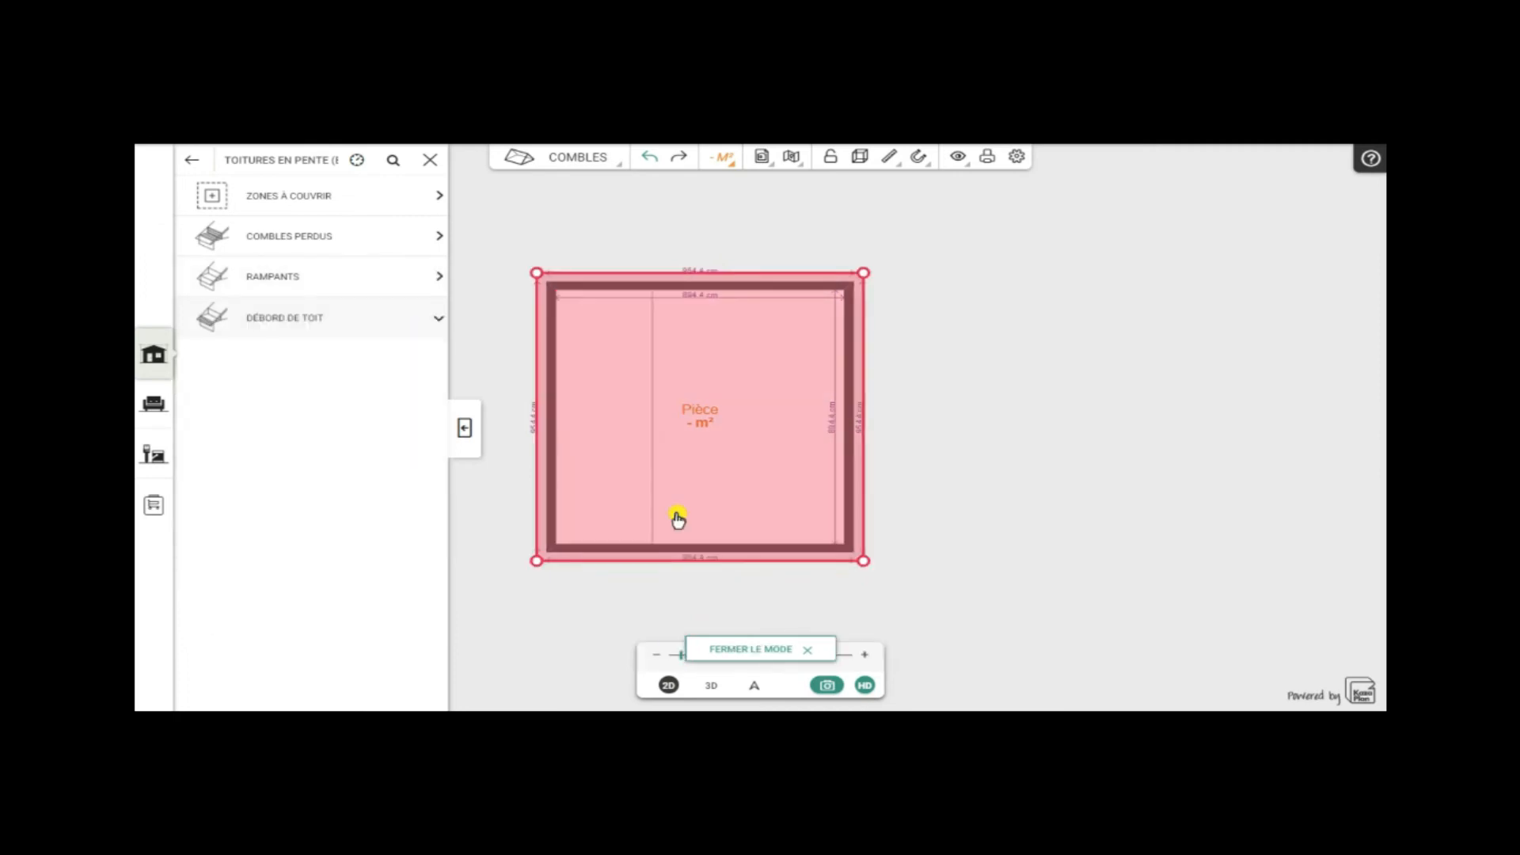
drag(700, 273, 697, 281)
drag(534, 398, 547, 397)
drag(656, 560, 664, 552)
drag(866, 419, 832, 422)
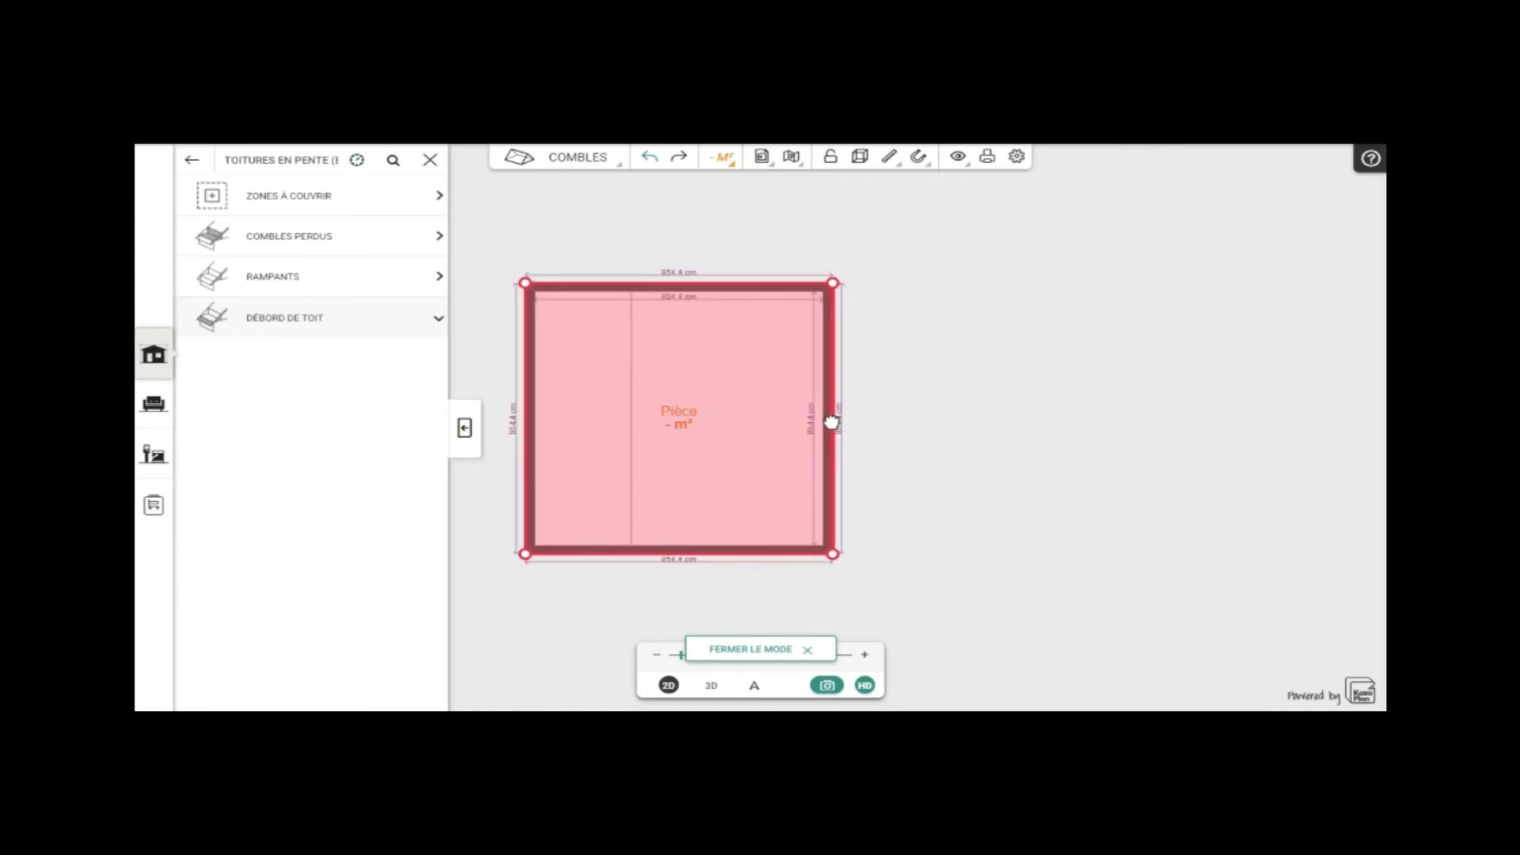
click(735, 650)
- Inspect the roof's slope in 3D from a low front angle and return to the attic's 2D plan
click(711, 685)
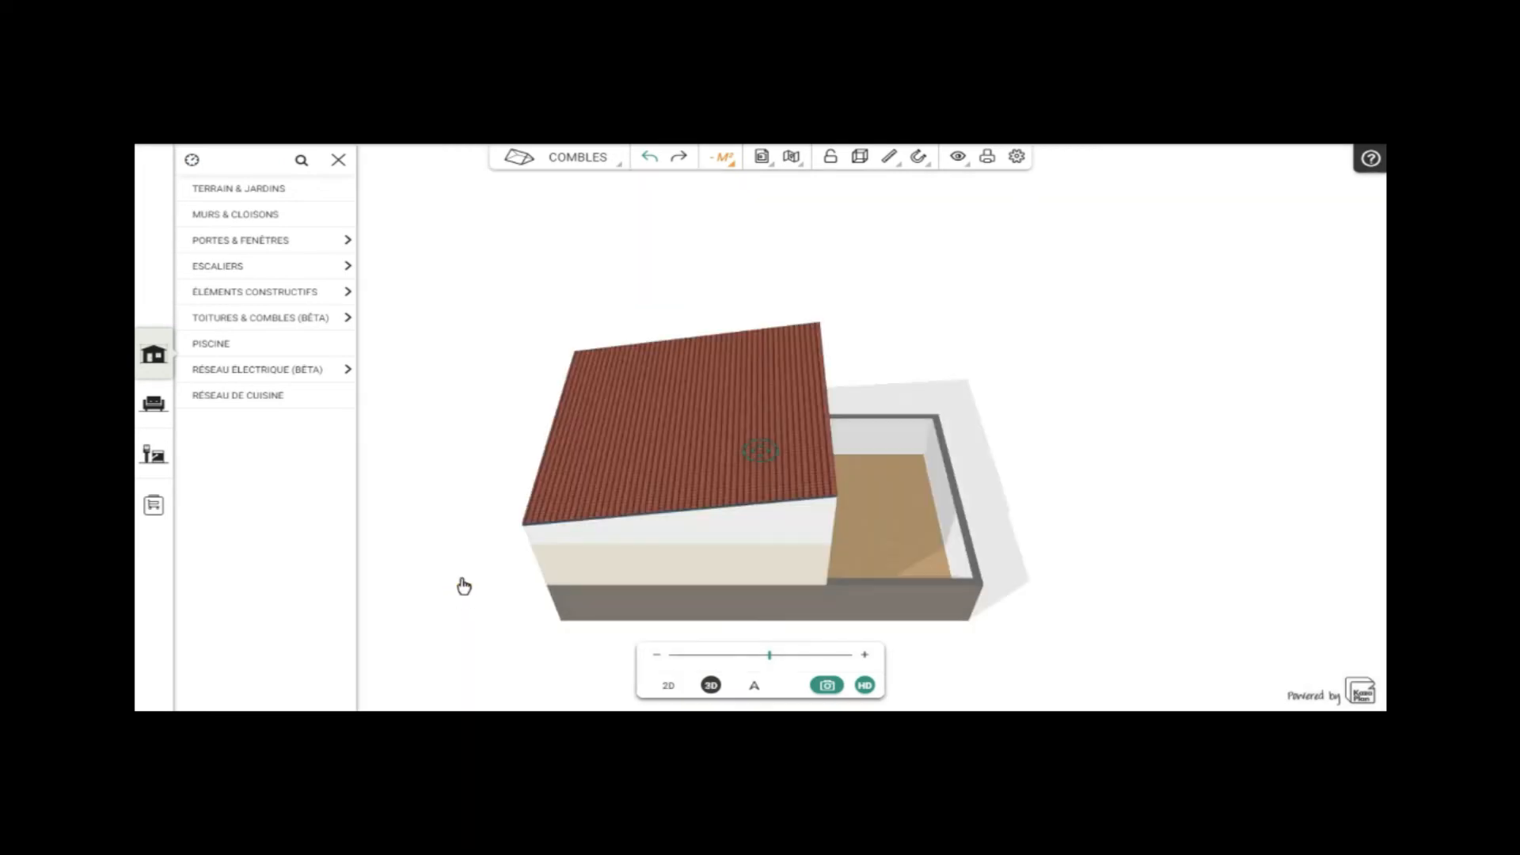
drag(464, 583, 481, 444)
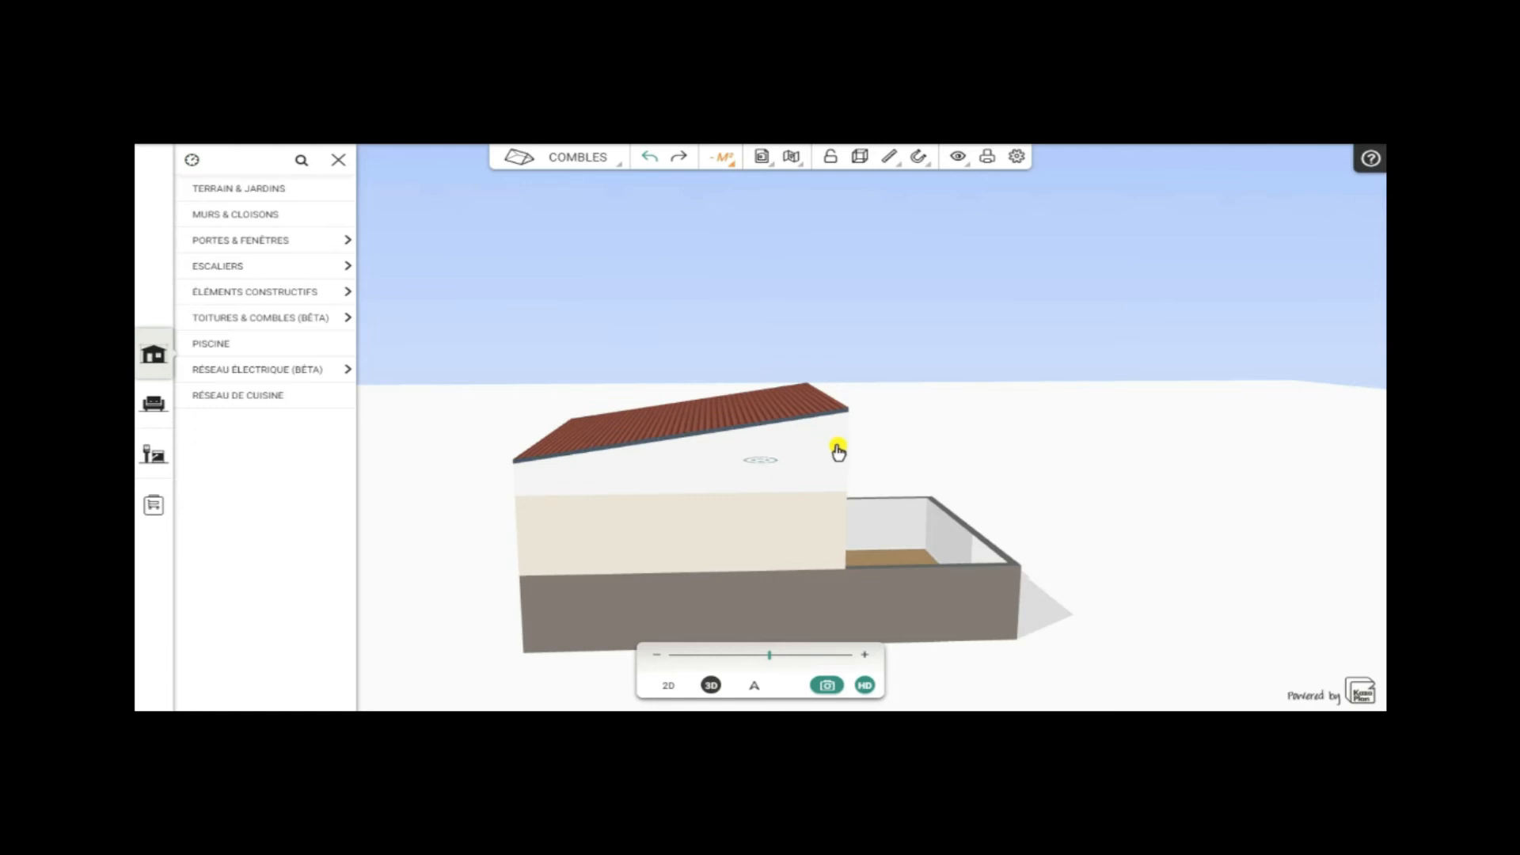
click(669, 686)
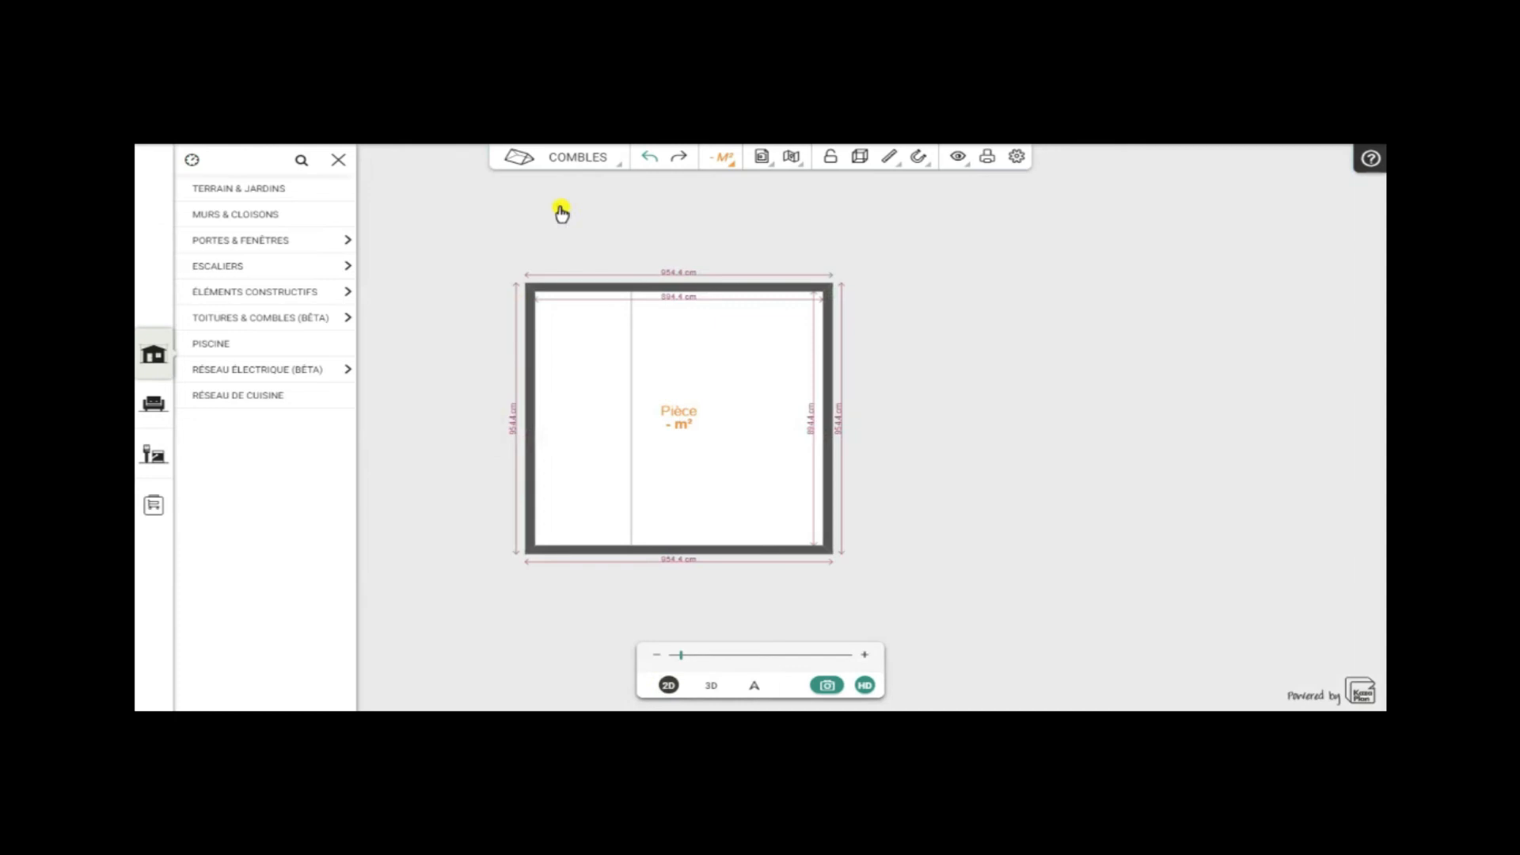
- Reopen the roof for editing and remove the left slope by moving its boundary back to the left wall
click(632, 340)
click(633, 393)
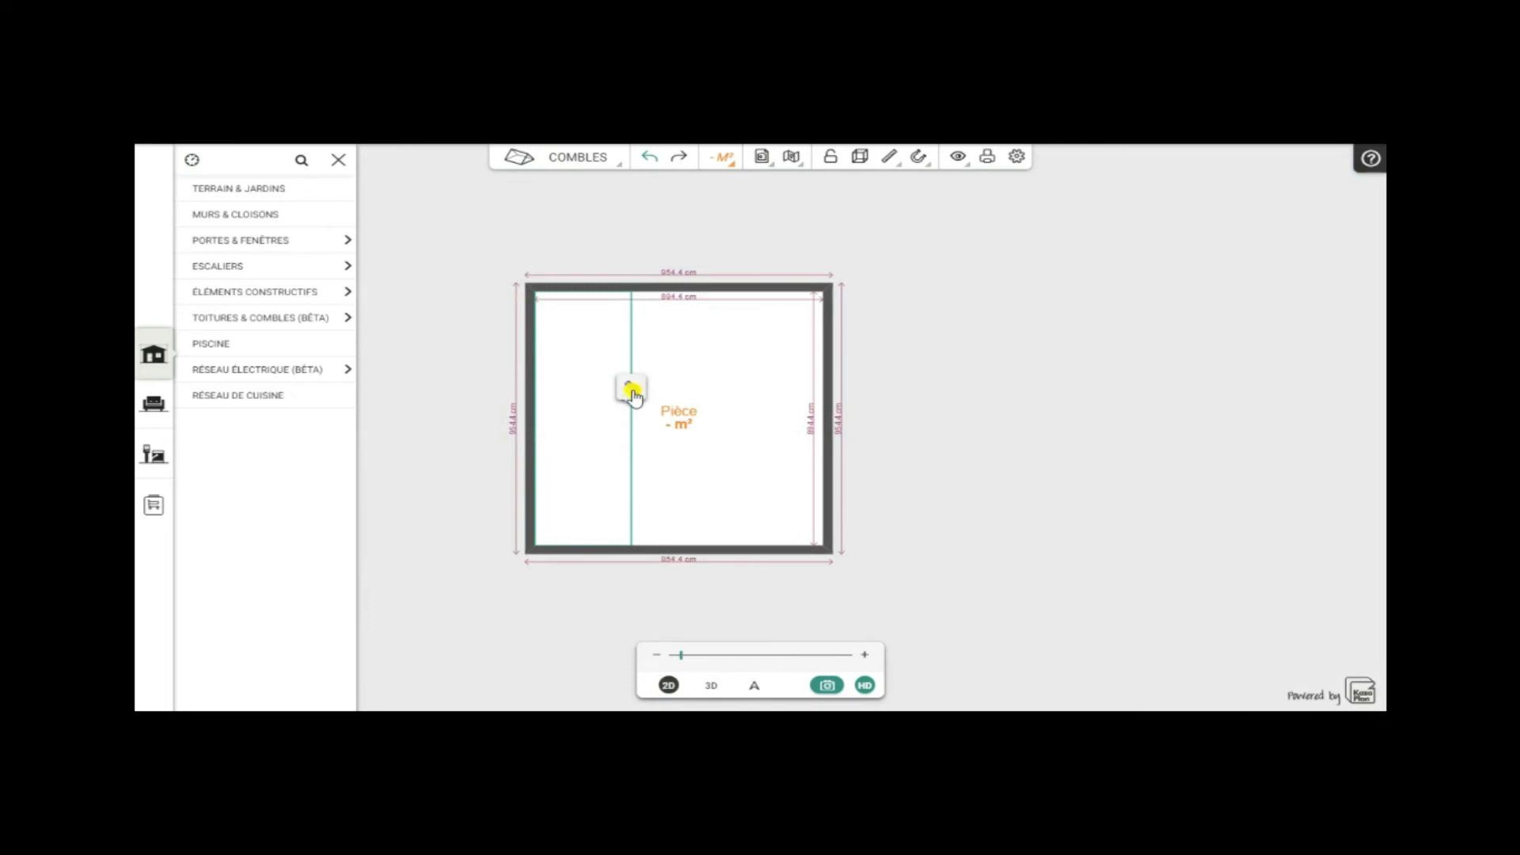
click(634, 393)
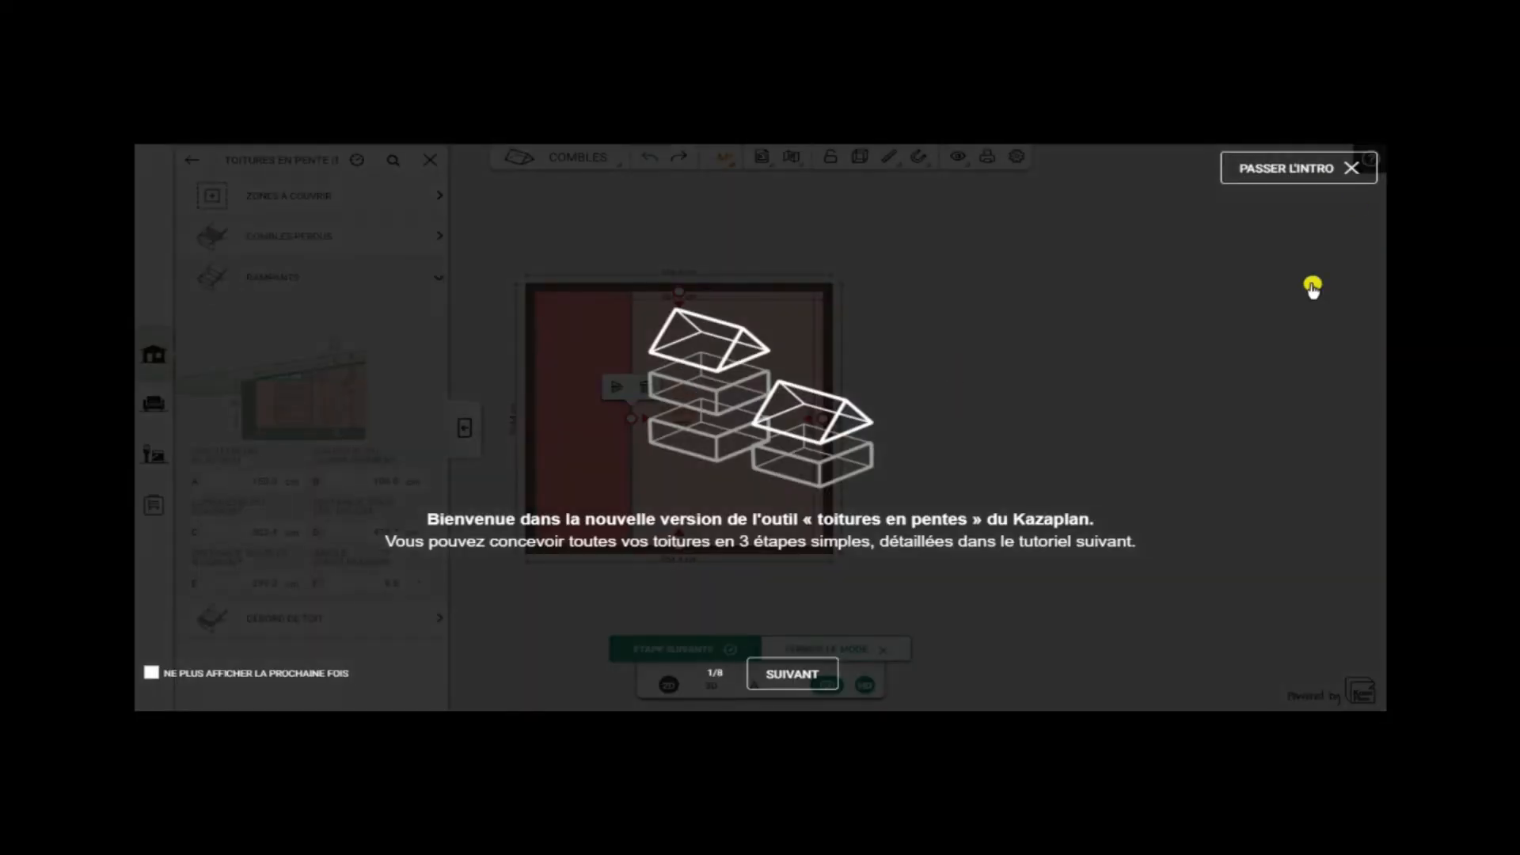
click(1263, 174)
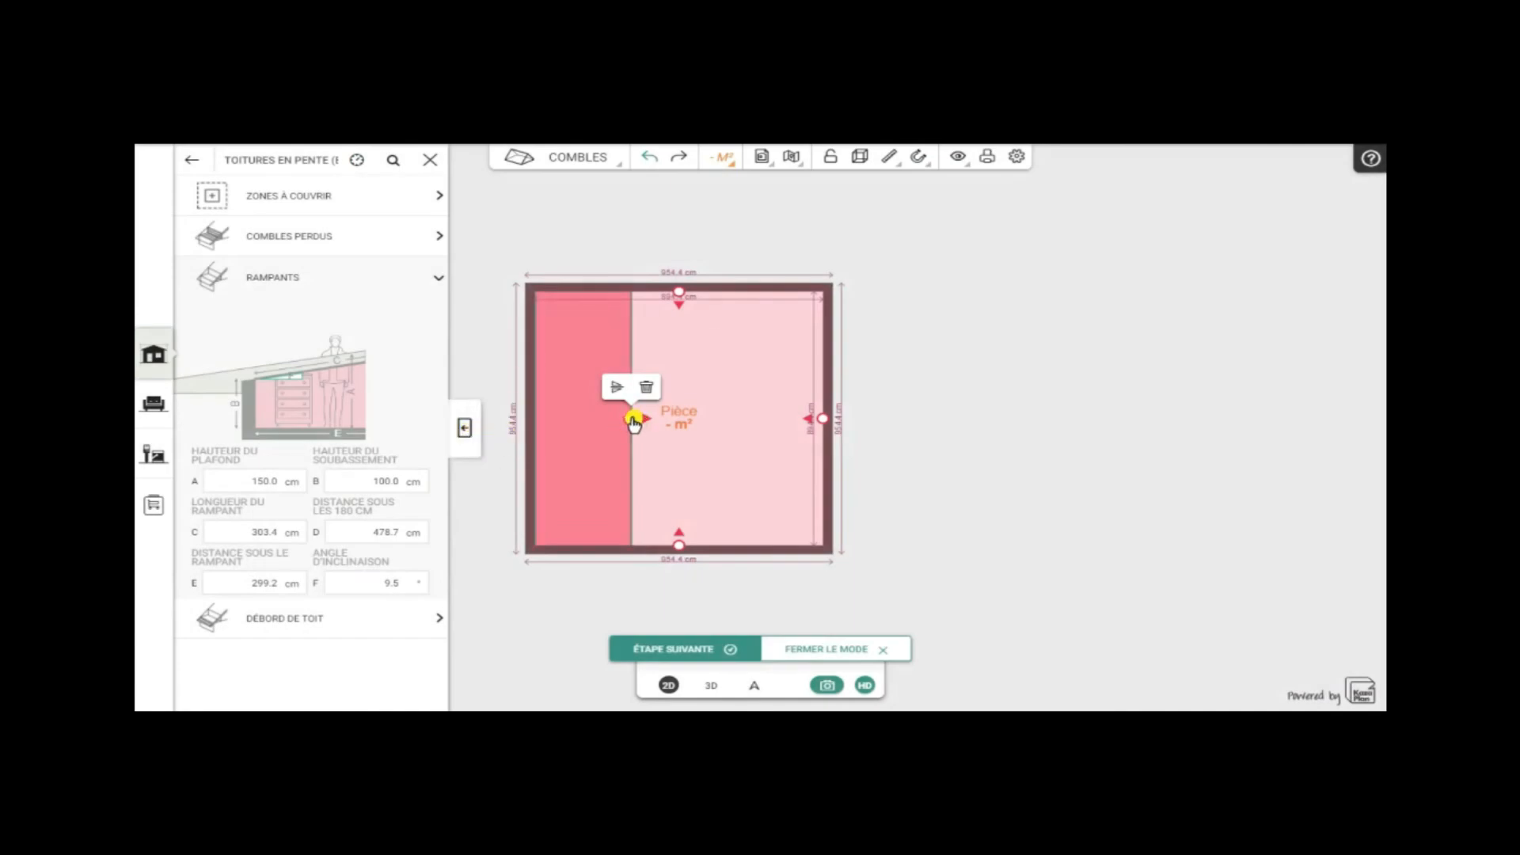
drag(631, 418, 532, 424)
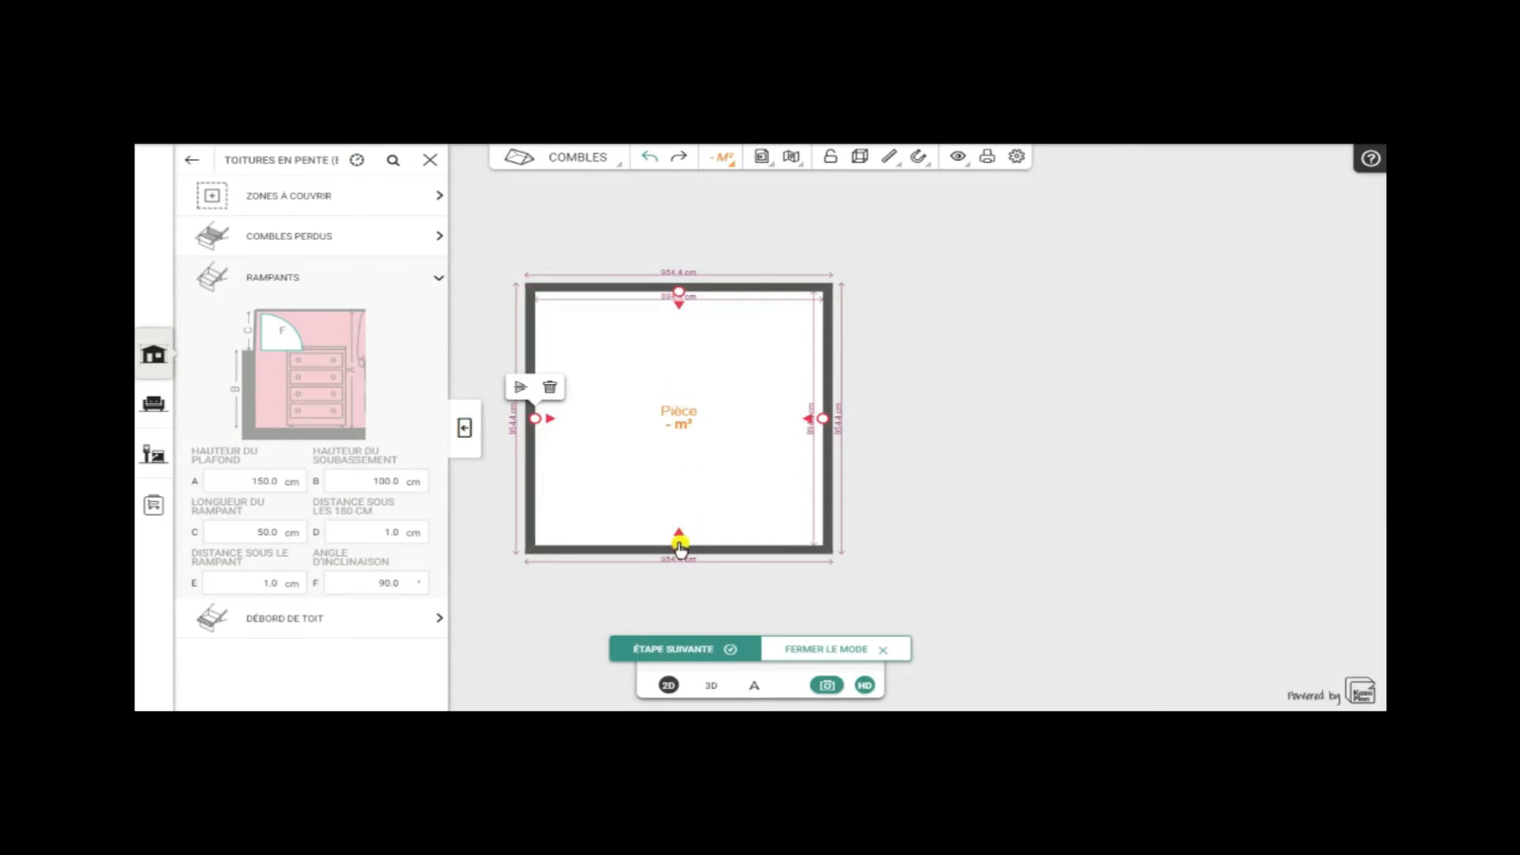
- Create a roof slope about 291 cm long from the plan's upper wall, keep the overhang, and finish the roof
drag(683, 295, 671, 377)
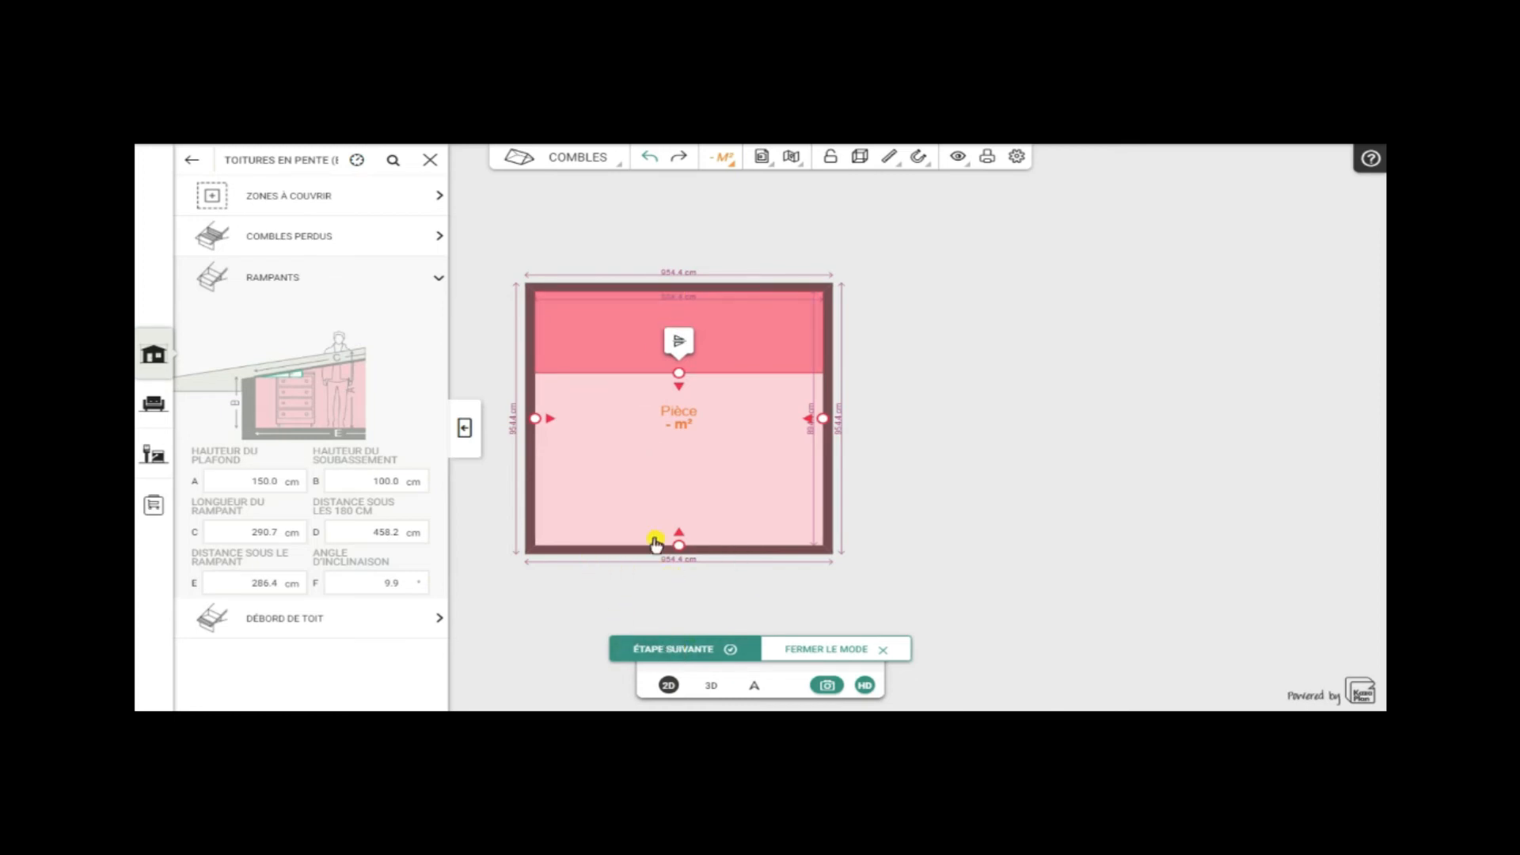
click(684, 648)
click(688, 650)
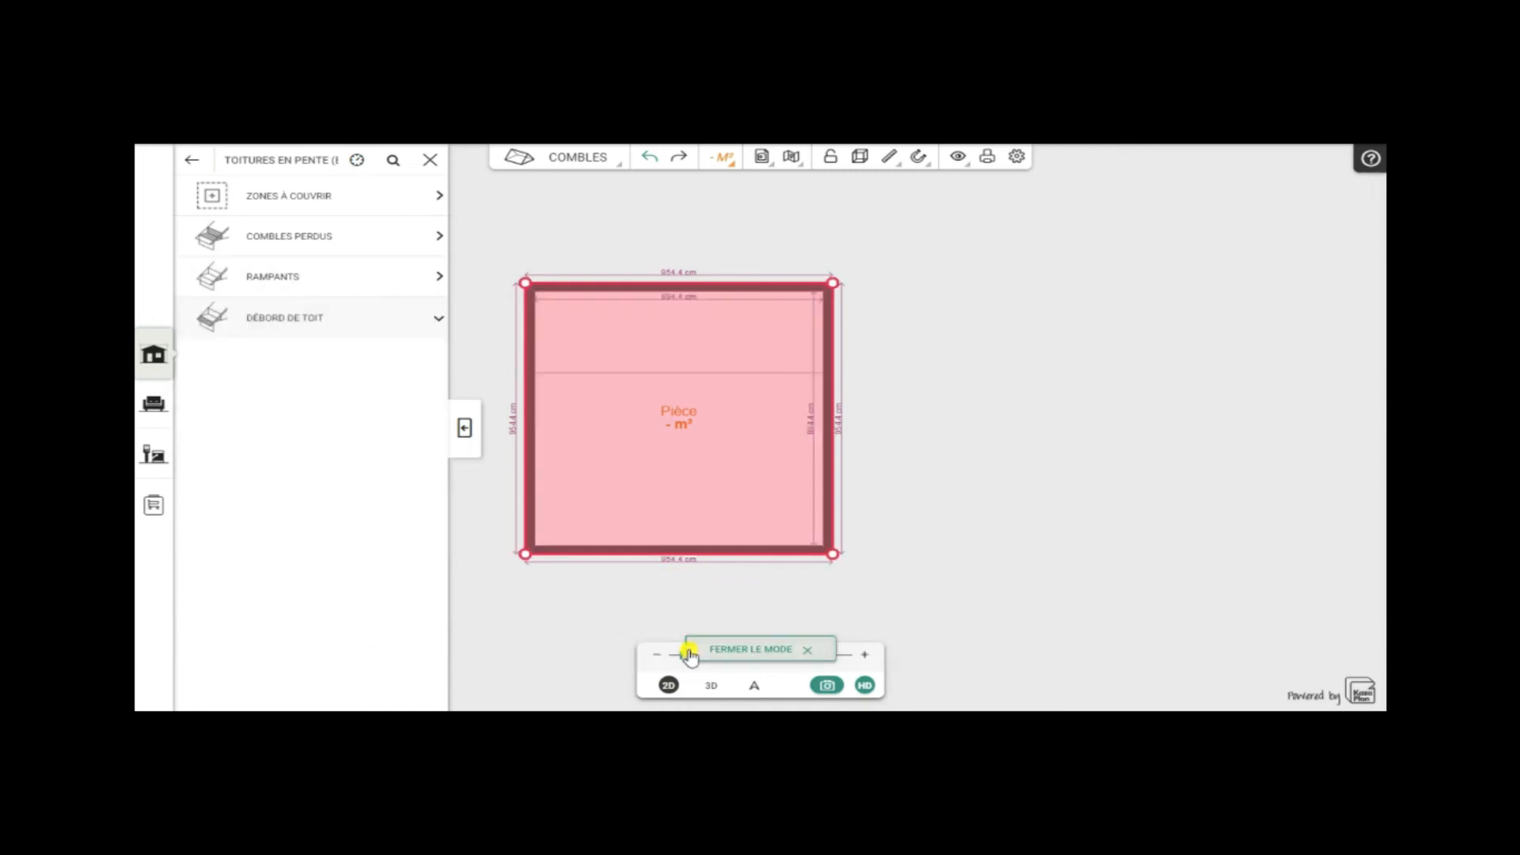
click(737, 652)
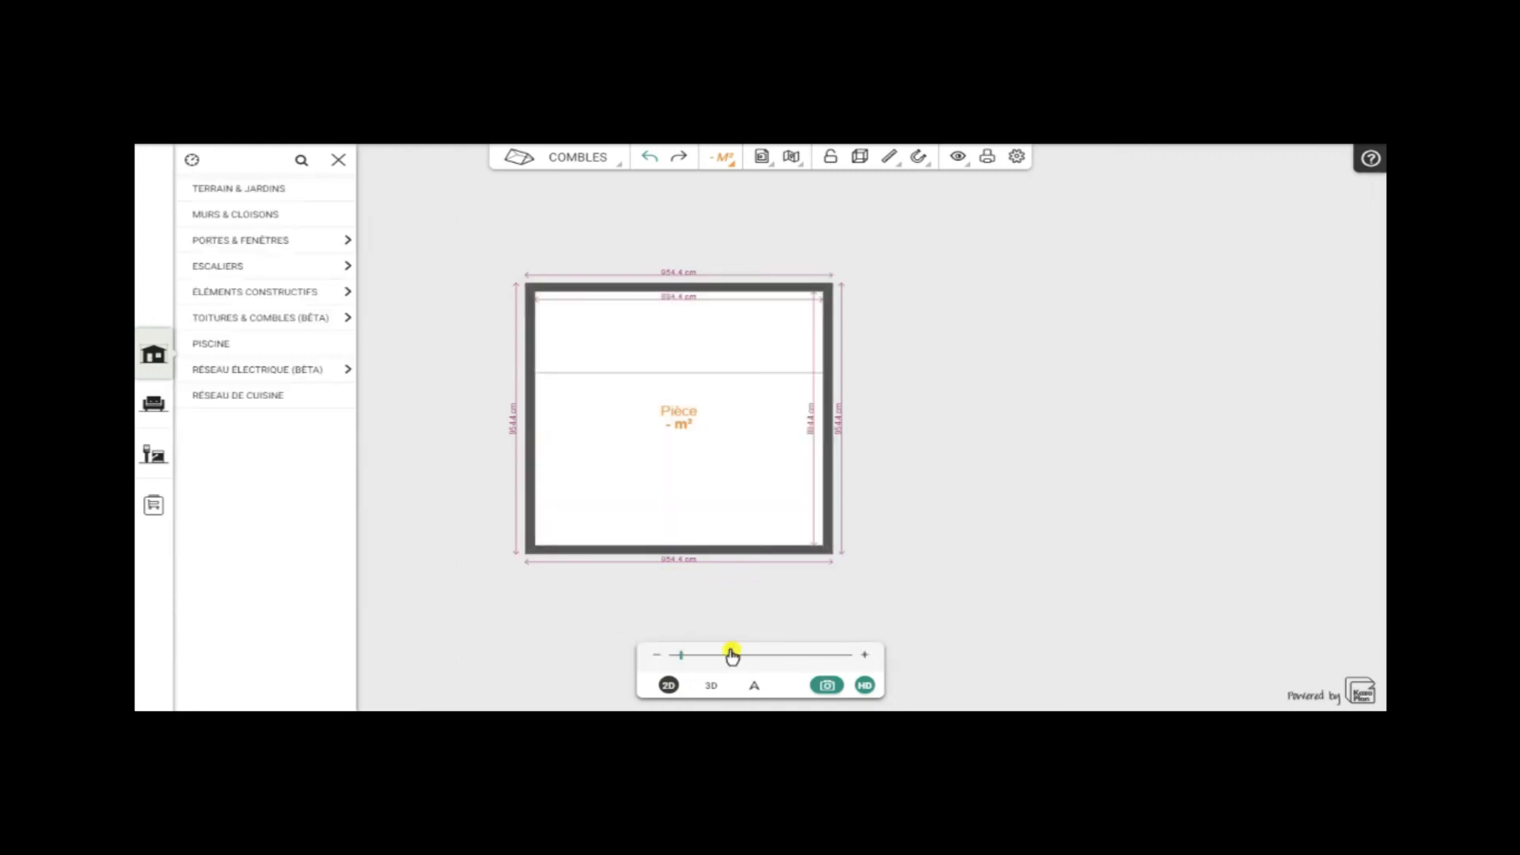
- Examine the reoriented roof slope in 3D from several sides of the house and return to the 2D plan
click(711, 685)
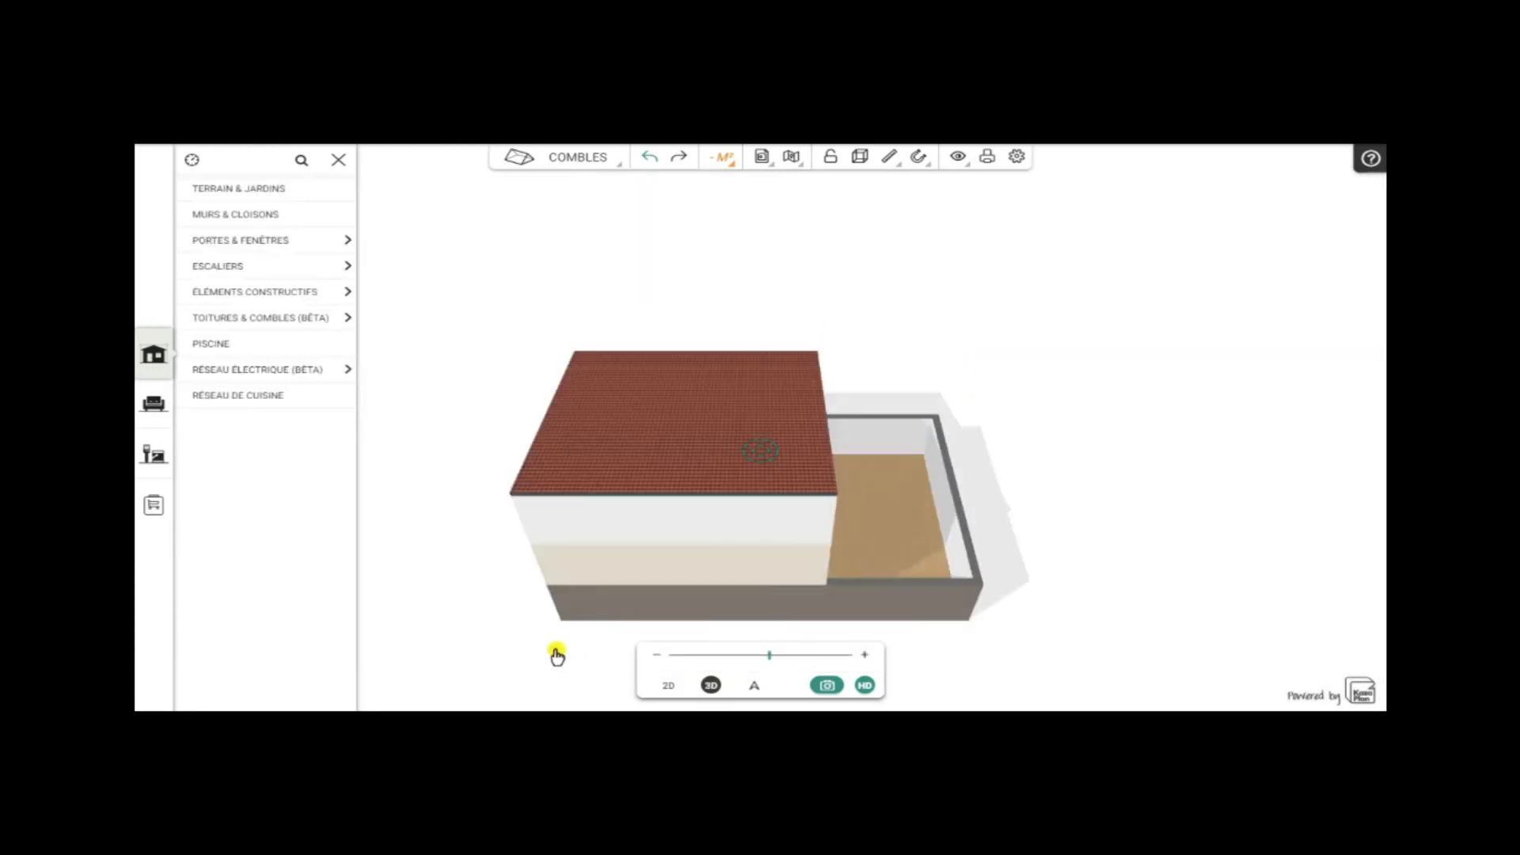
drag(526, 644, 1038, 631)
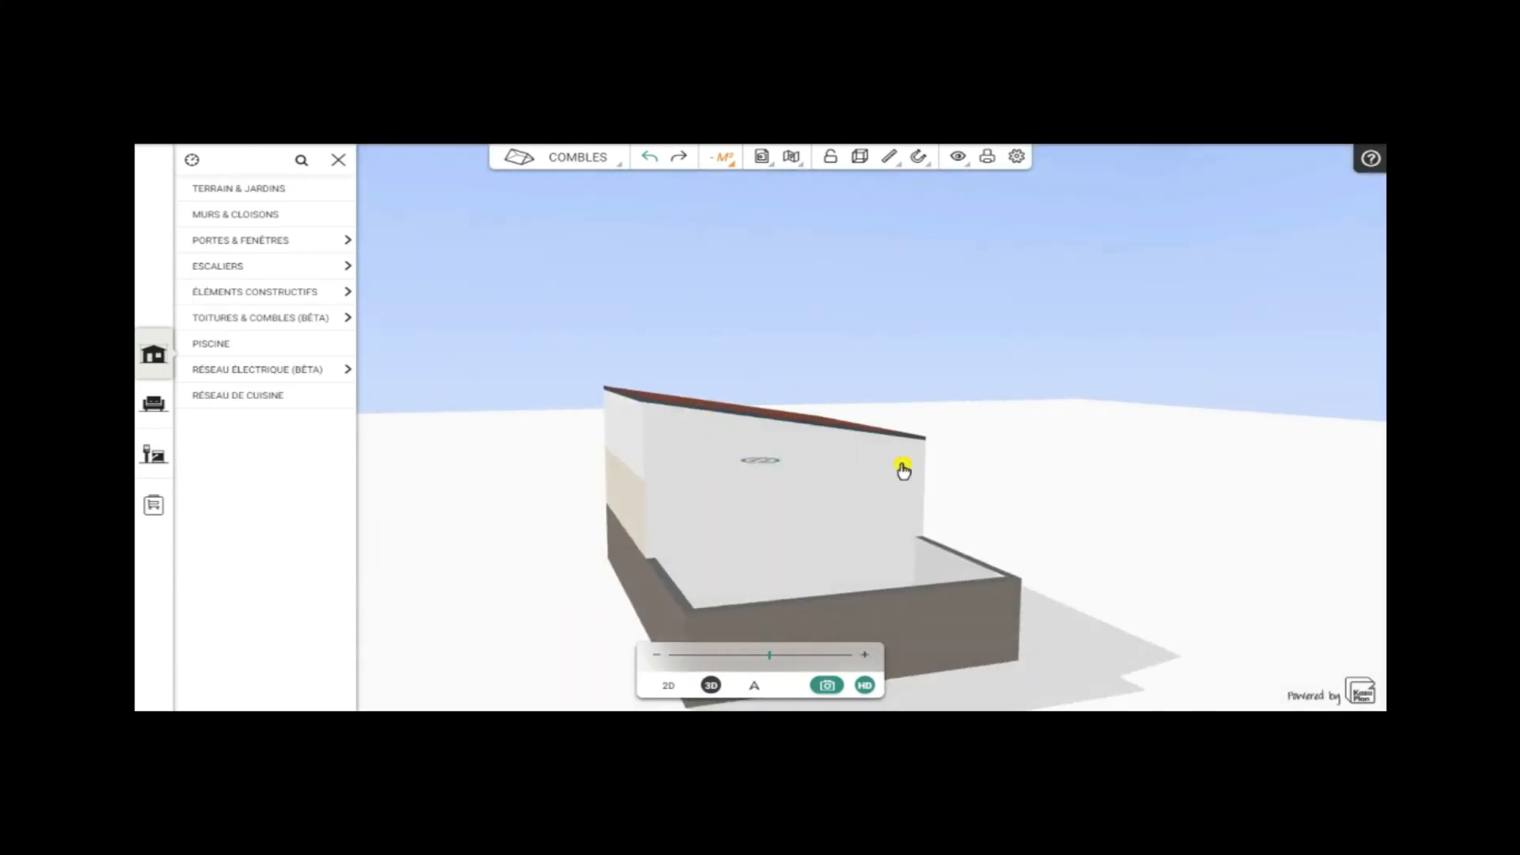
drag(516, 559, 903, 574)
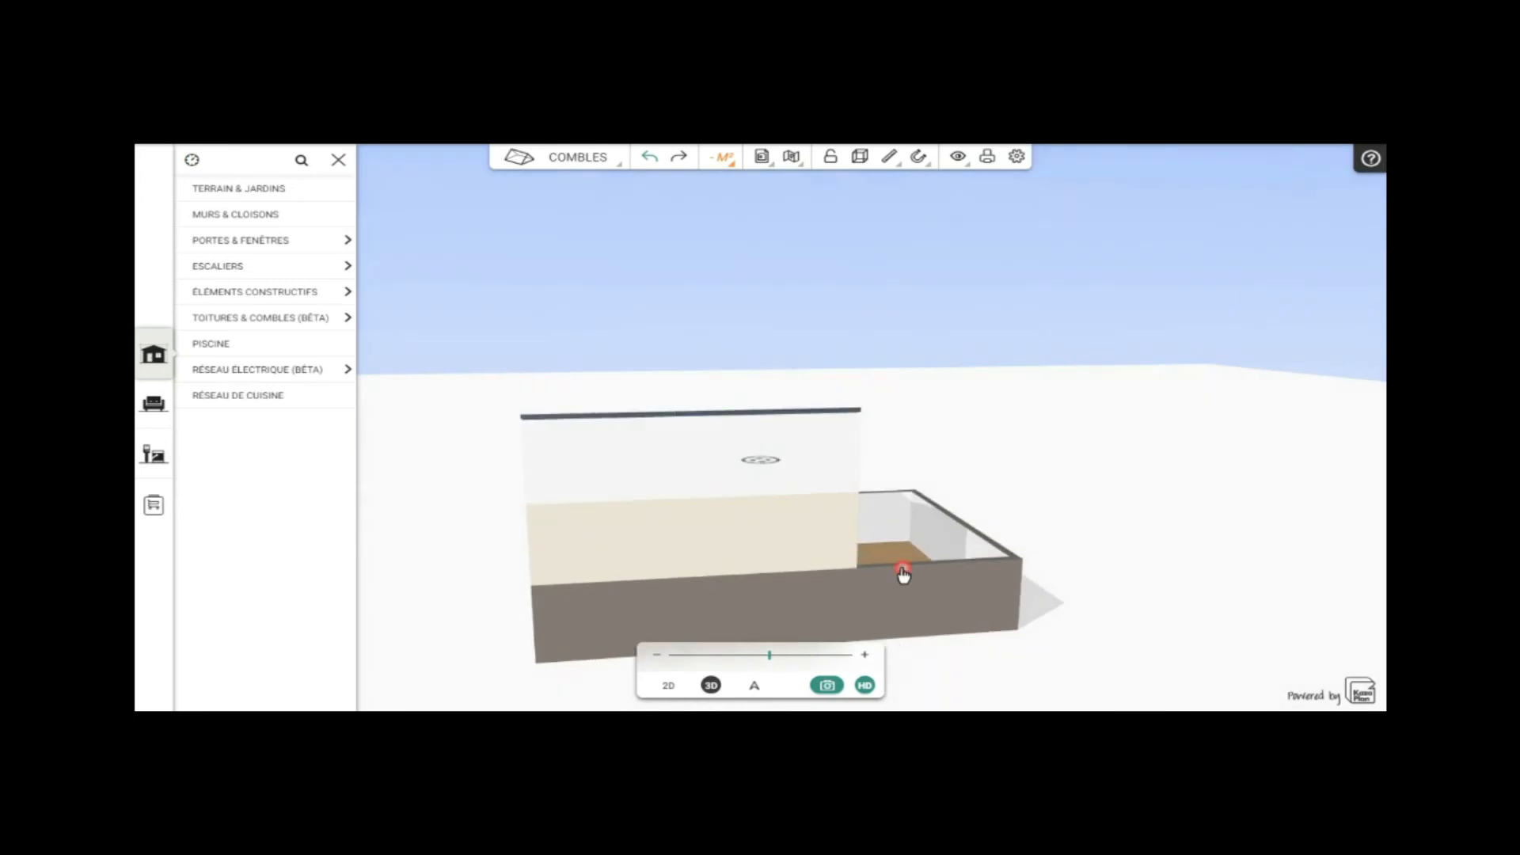
drag(437, 462, 529, 502)
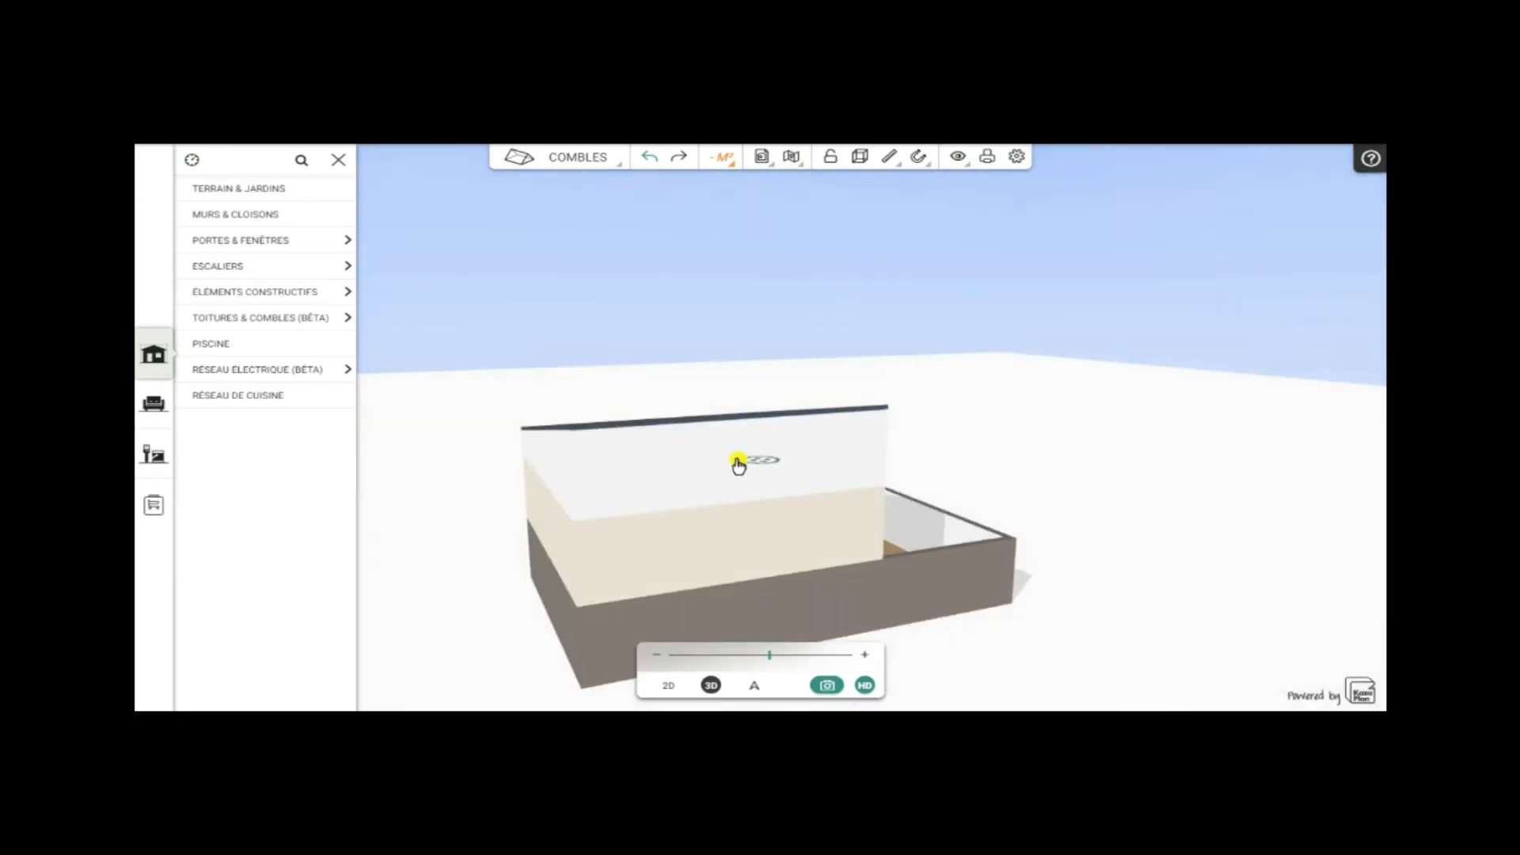
drag(502, 533, 597, 529)
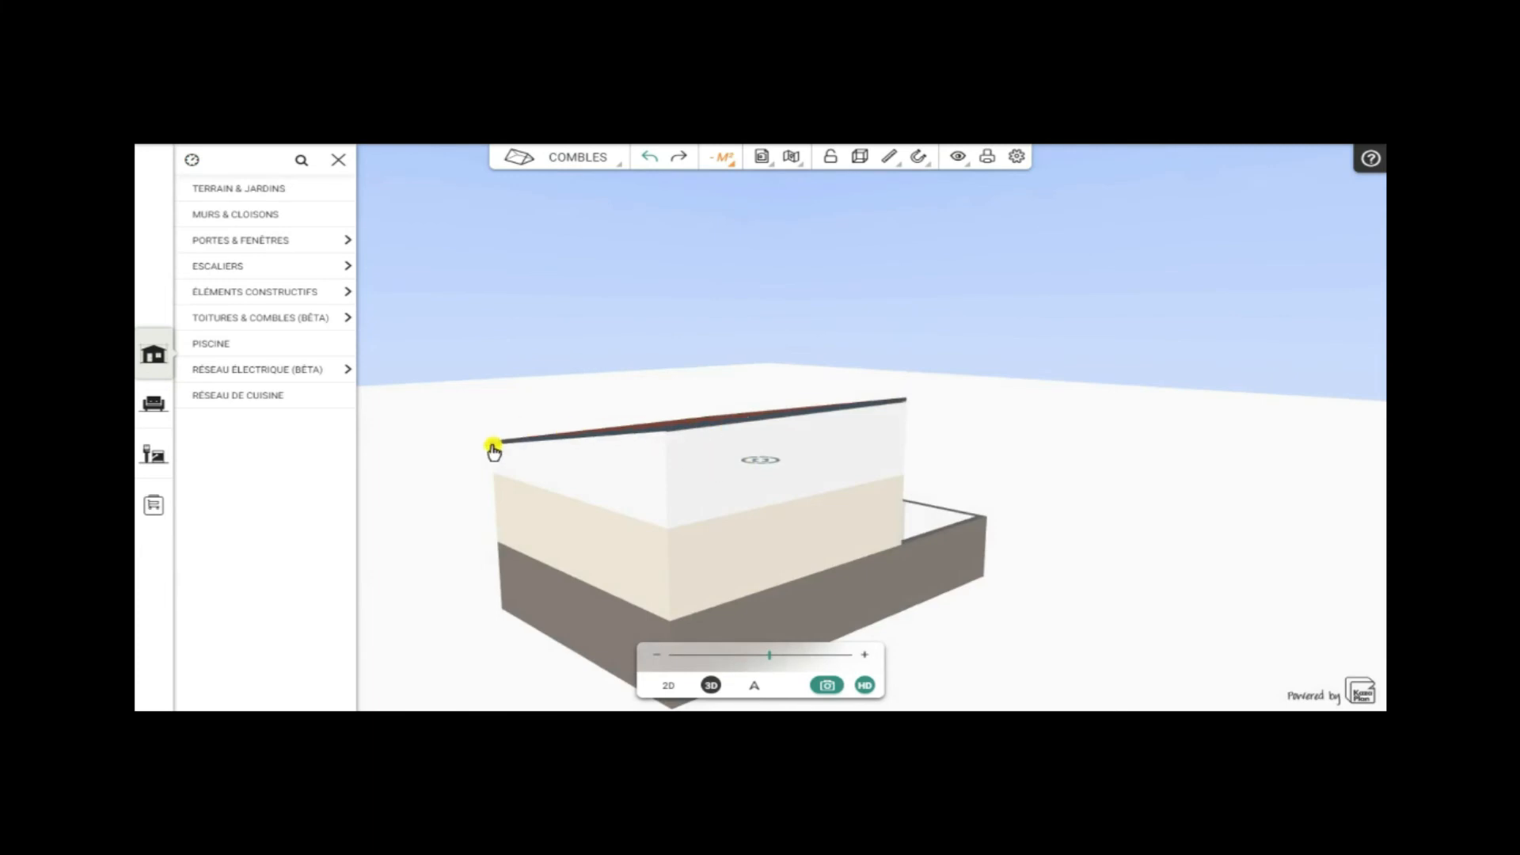
click(668, 686)
- Edit the upper roof slope, shorten it to about 193 cm at a 15° angle, and finish the roof
click(749, 374)
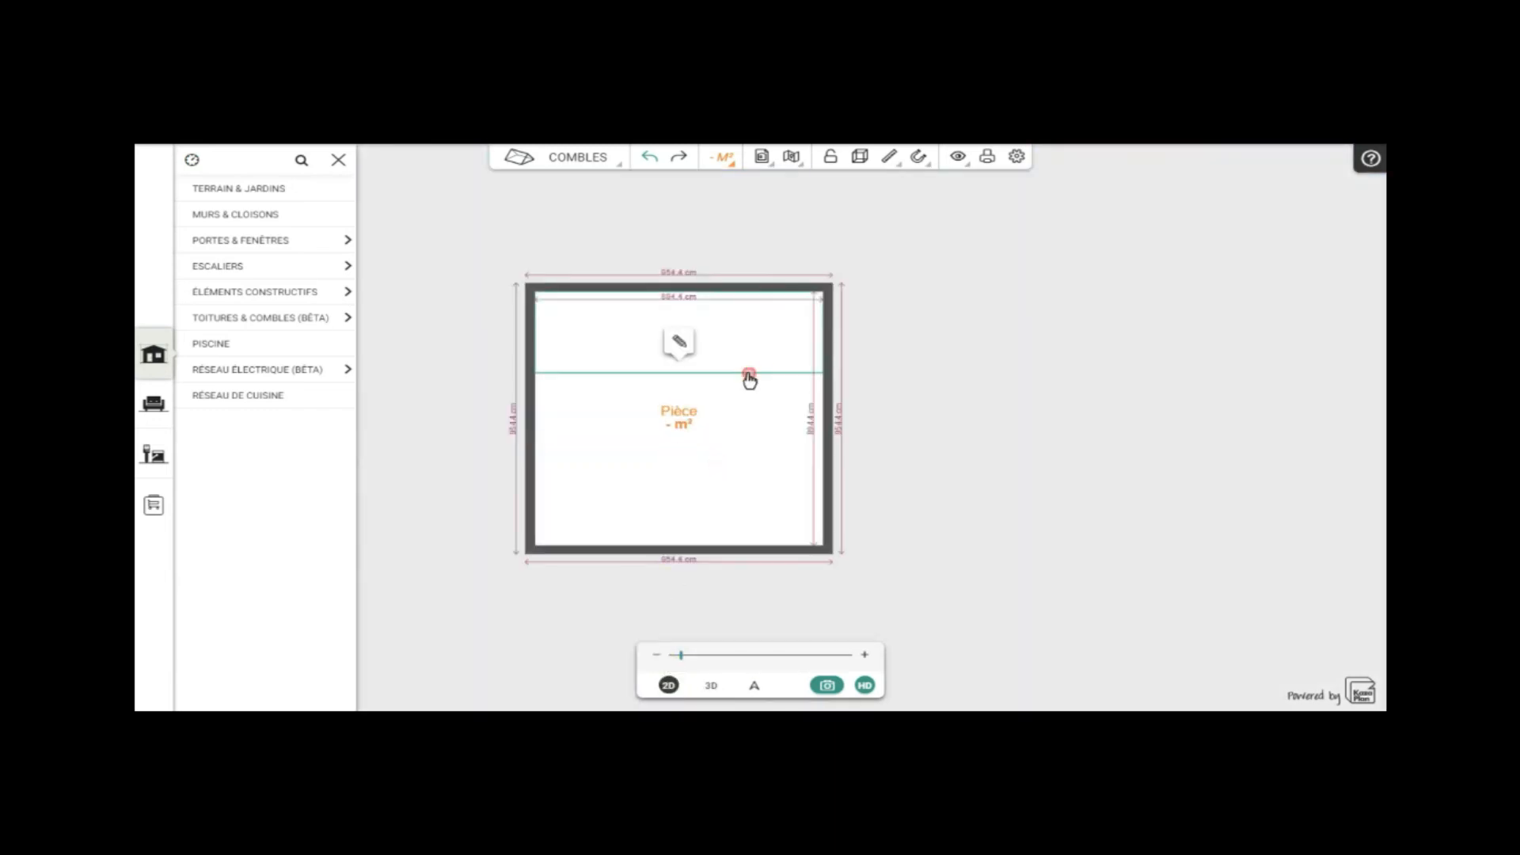
click(680, 345)
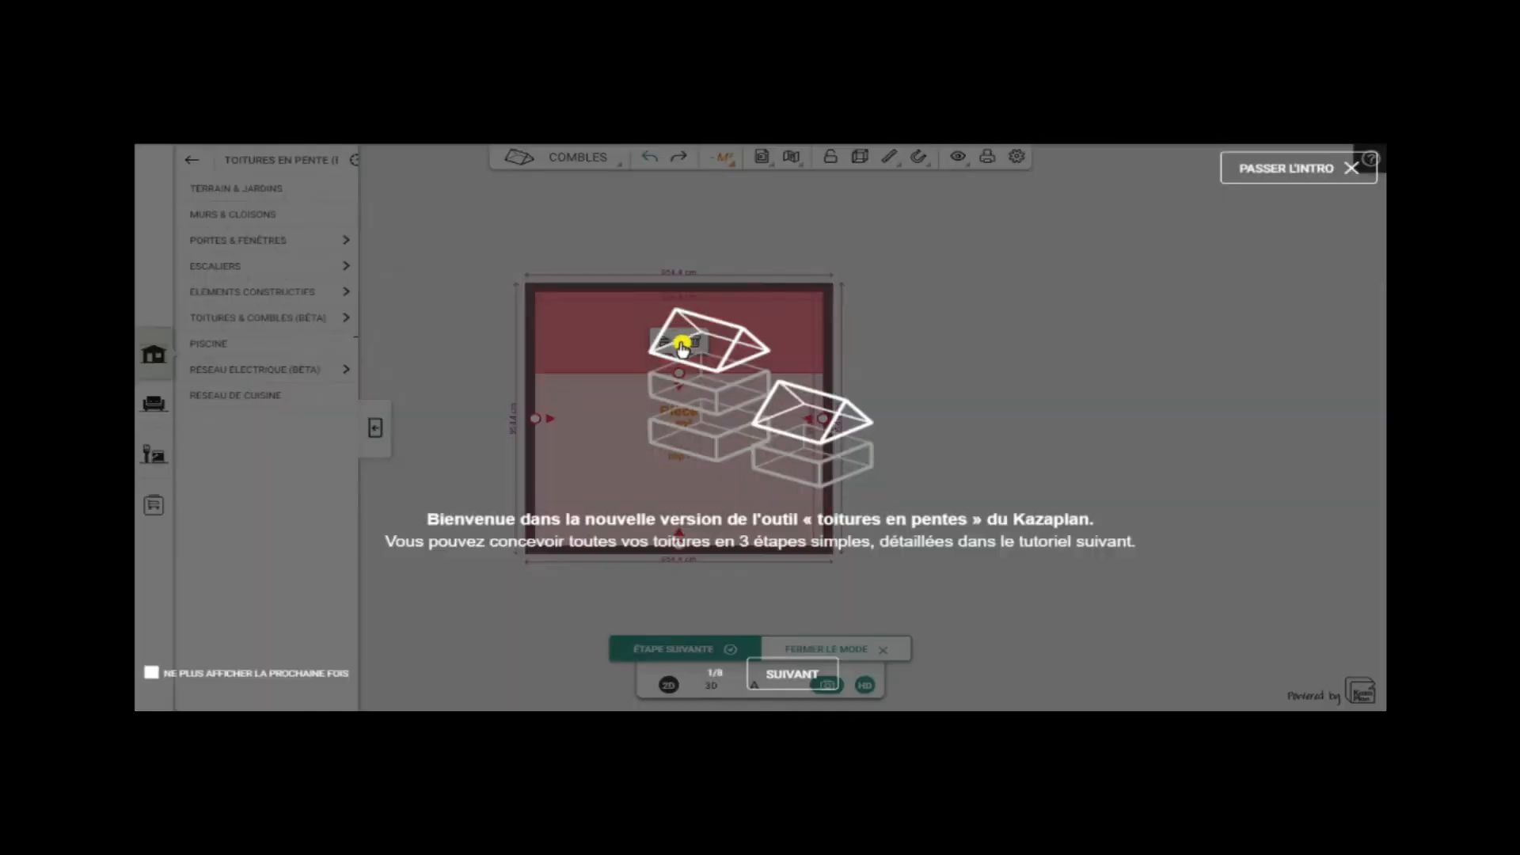
click(1275, 174)
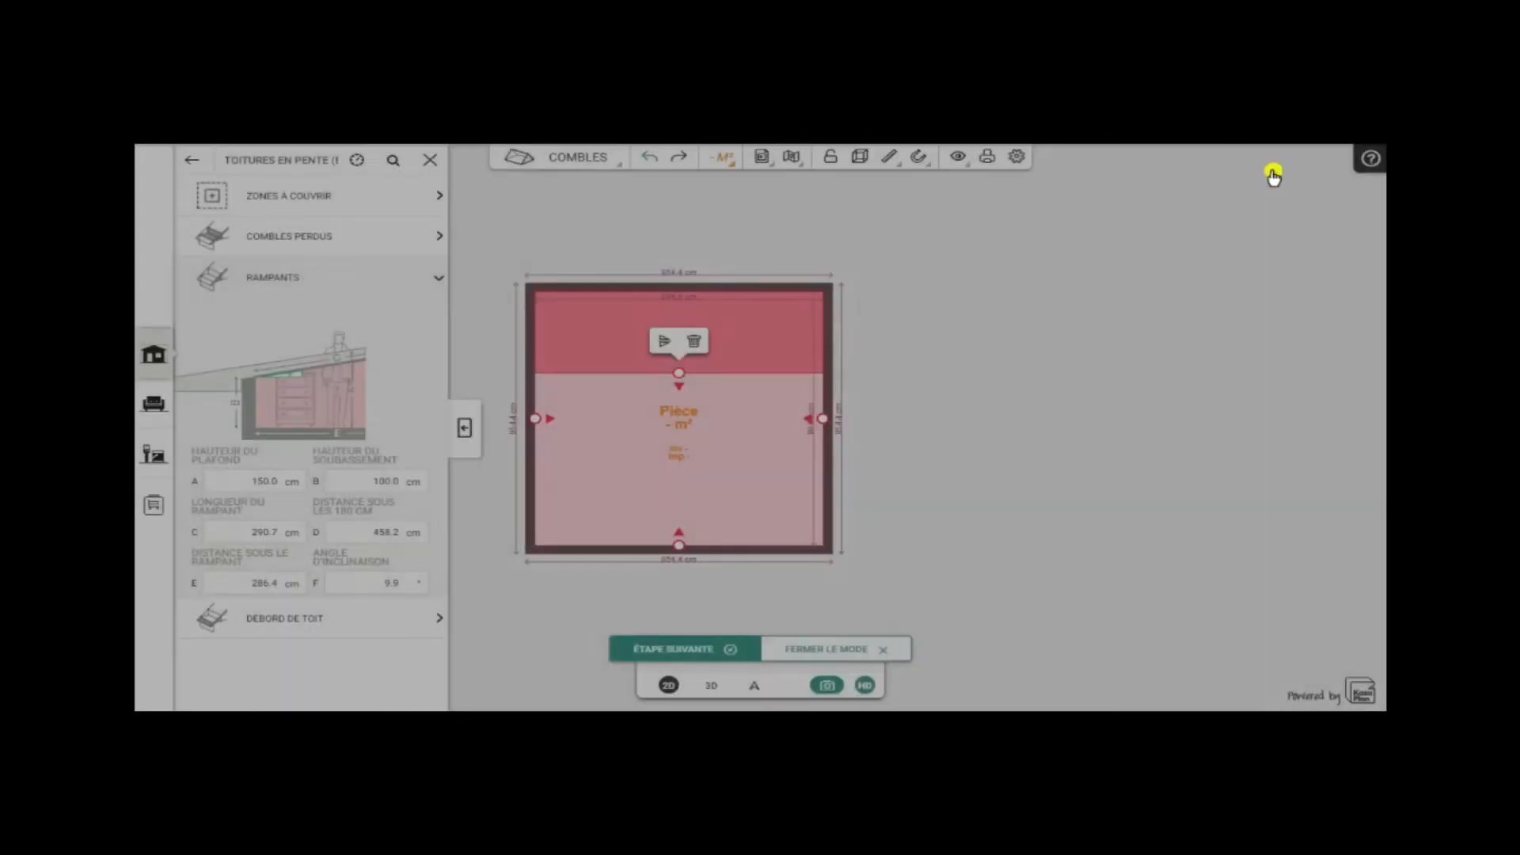
drag(679, 372, 679, 379)
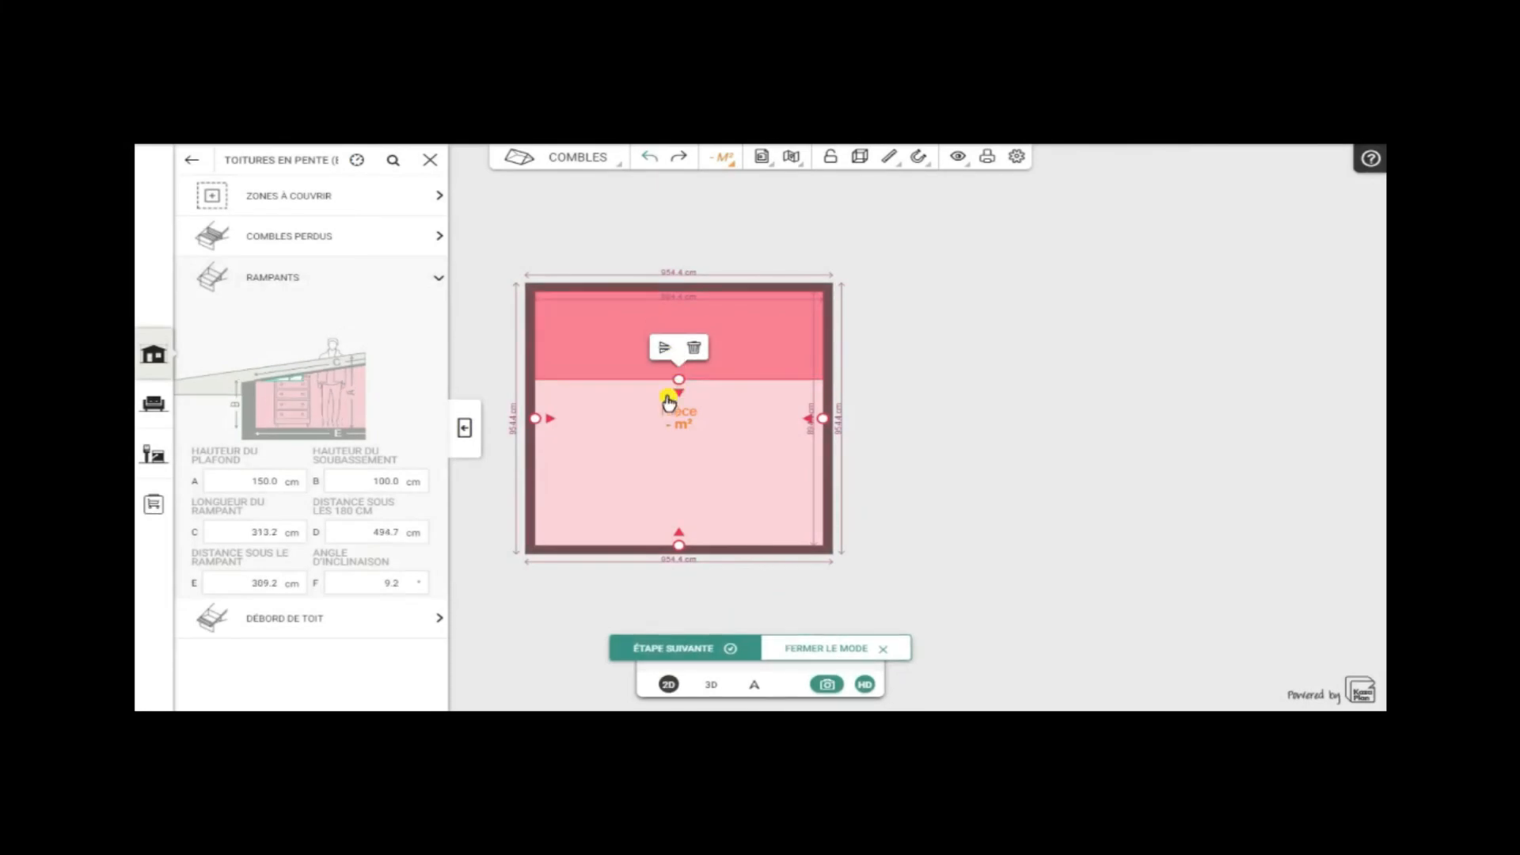
drag(679, 381, 681, 353)
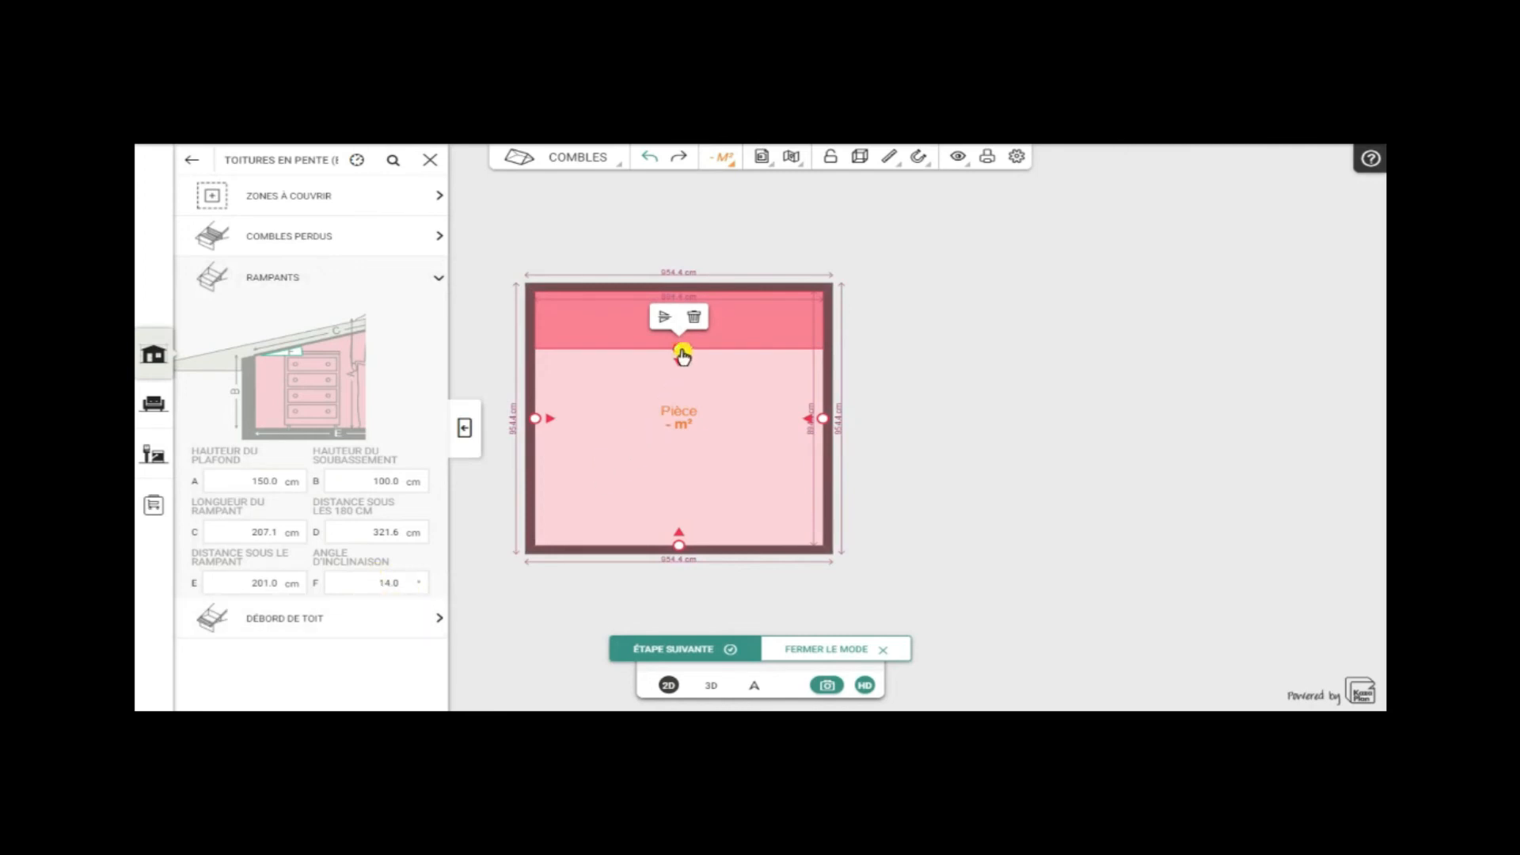
drag(682, 352, 682, 348)
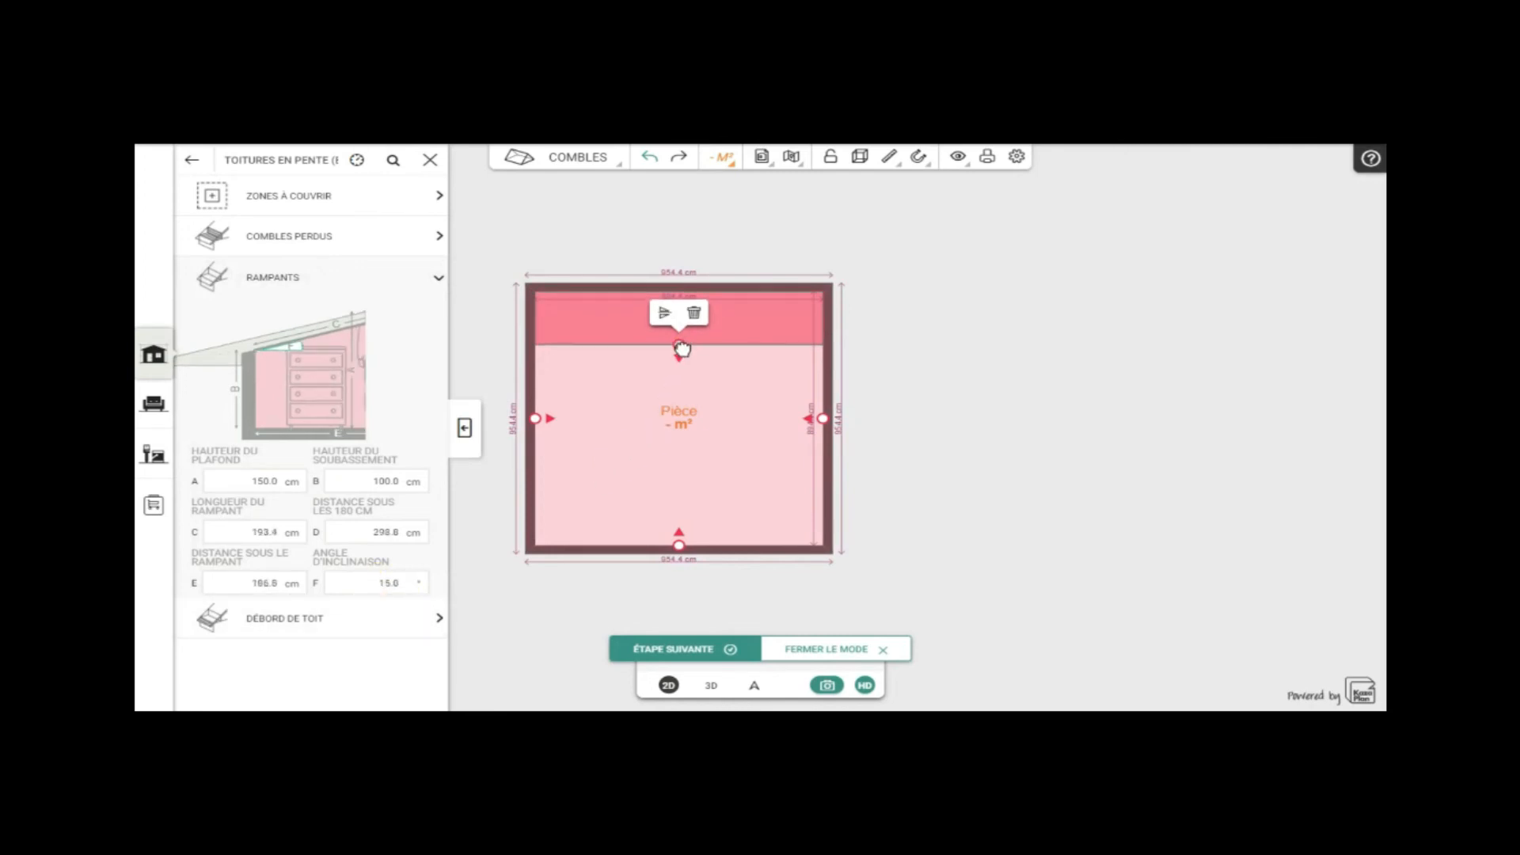
click(669, 650)
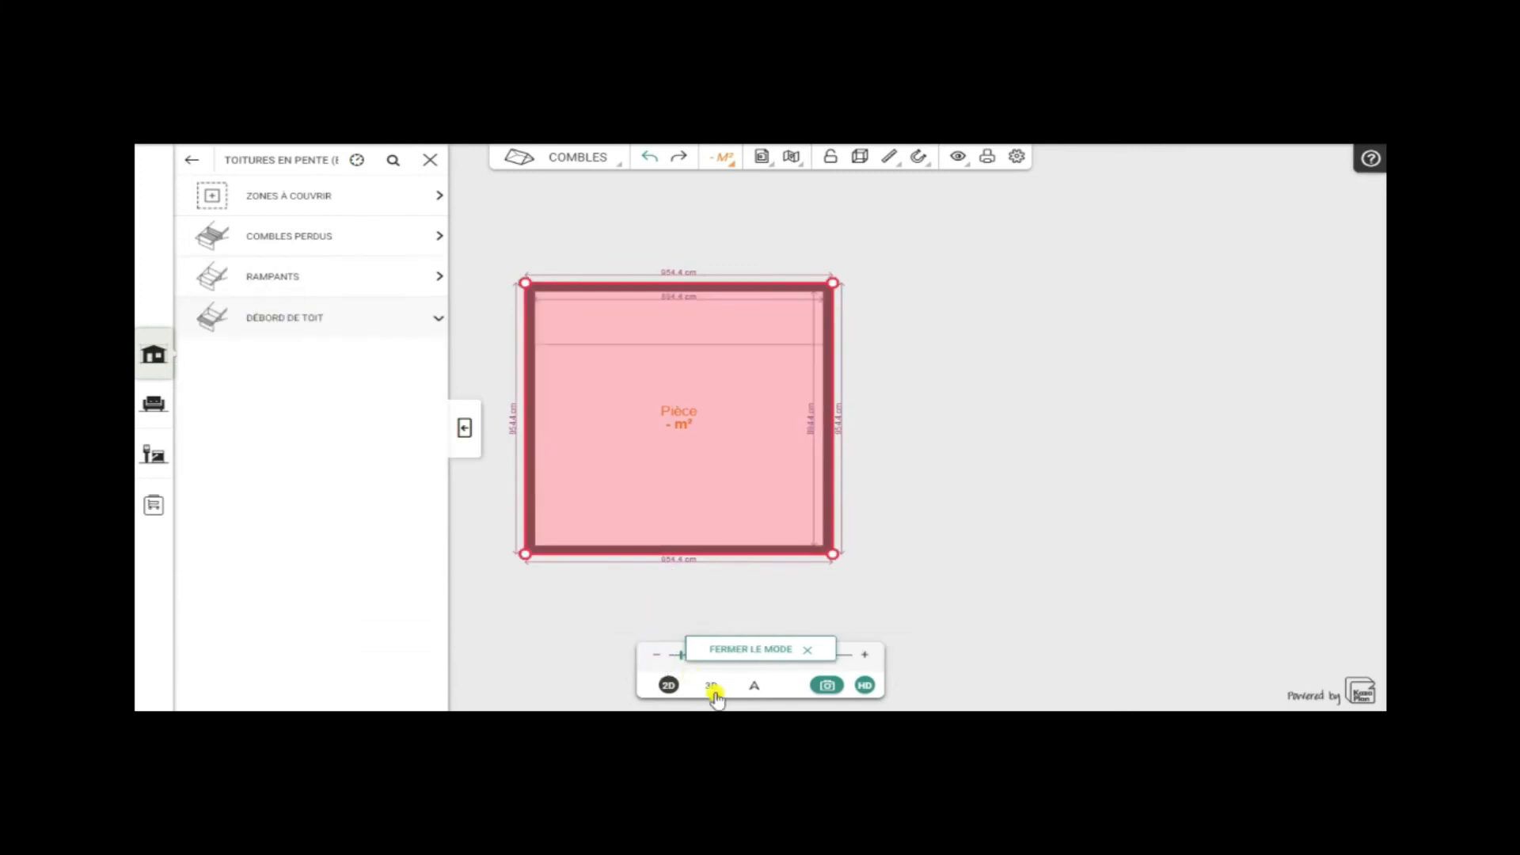
click(723, 650)
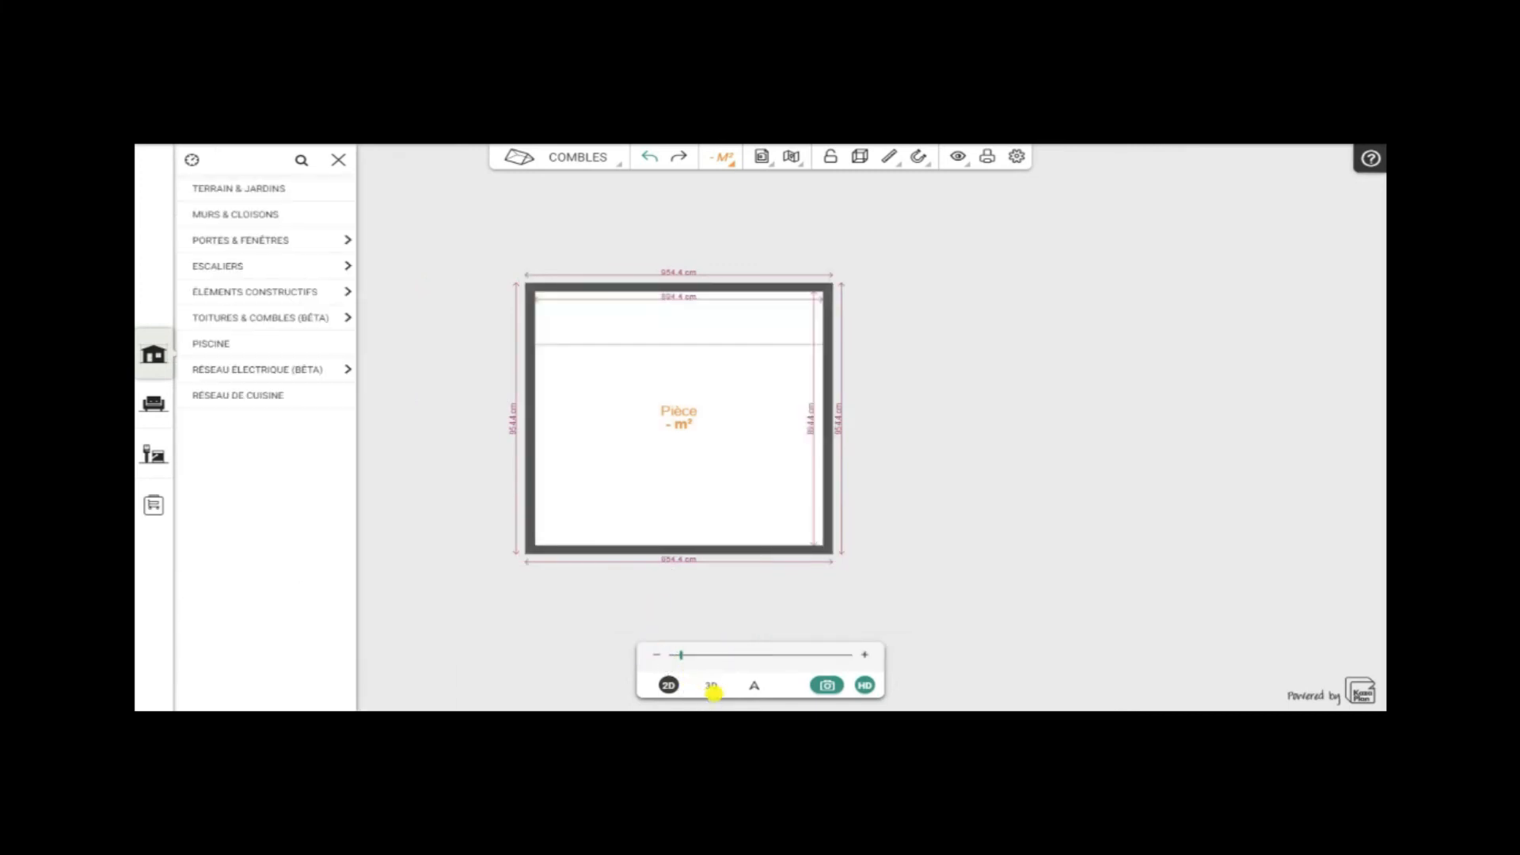
- Inspect how the shortened roof slope meets the attic walls in 3D and return to the attic's 2D plan
click(711, 685)
drag(995, 645, 691, 526)
drag(931, 493, 1055, 499)
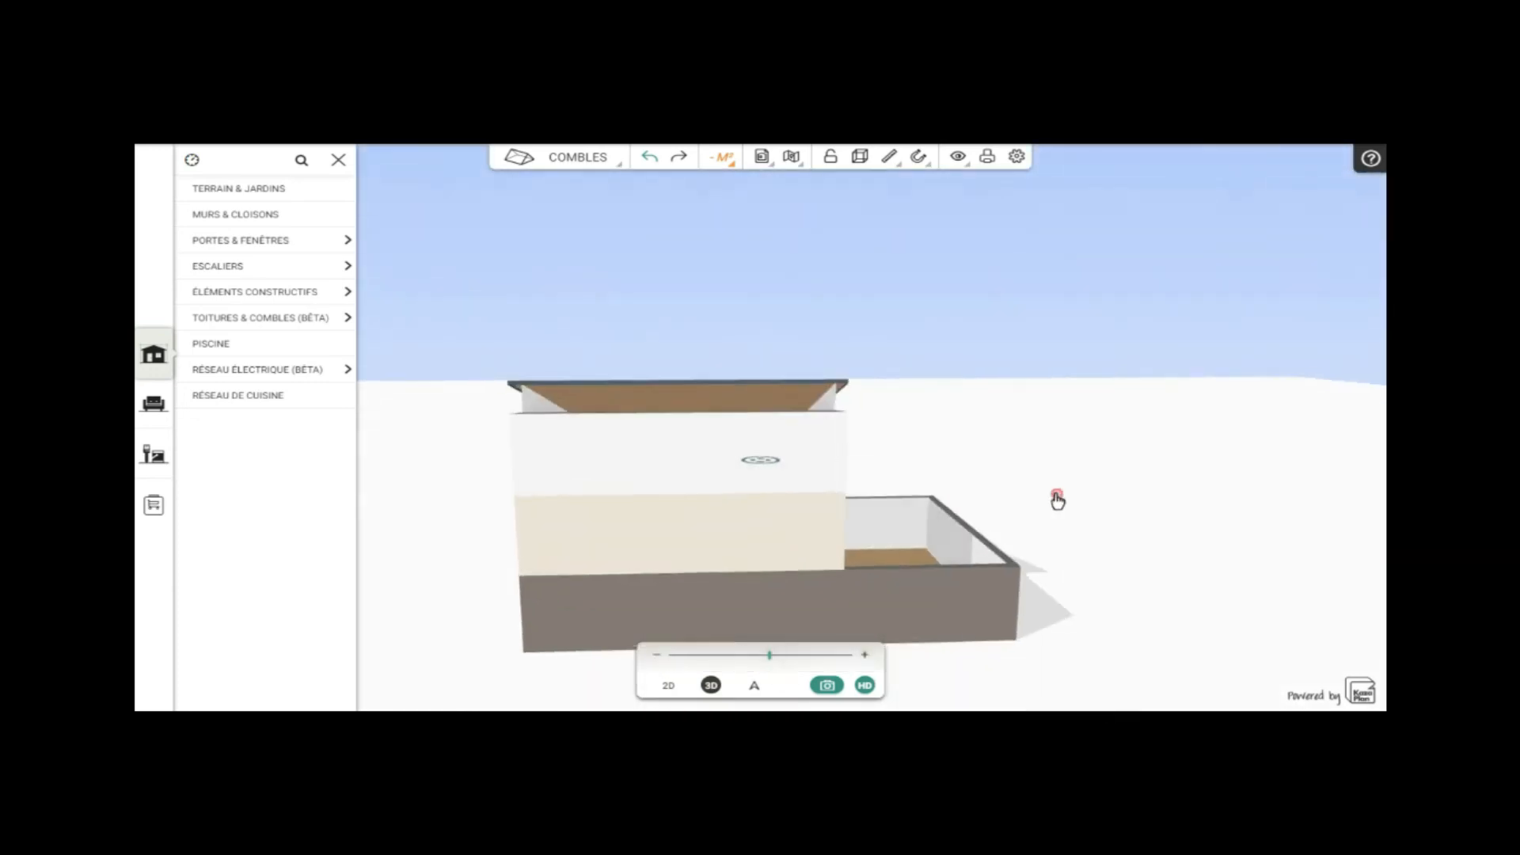
drag(428, 495, 509, 525)
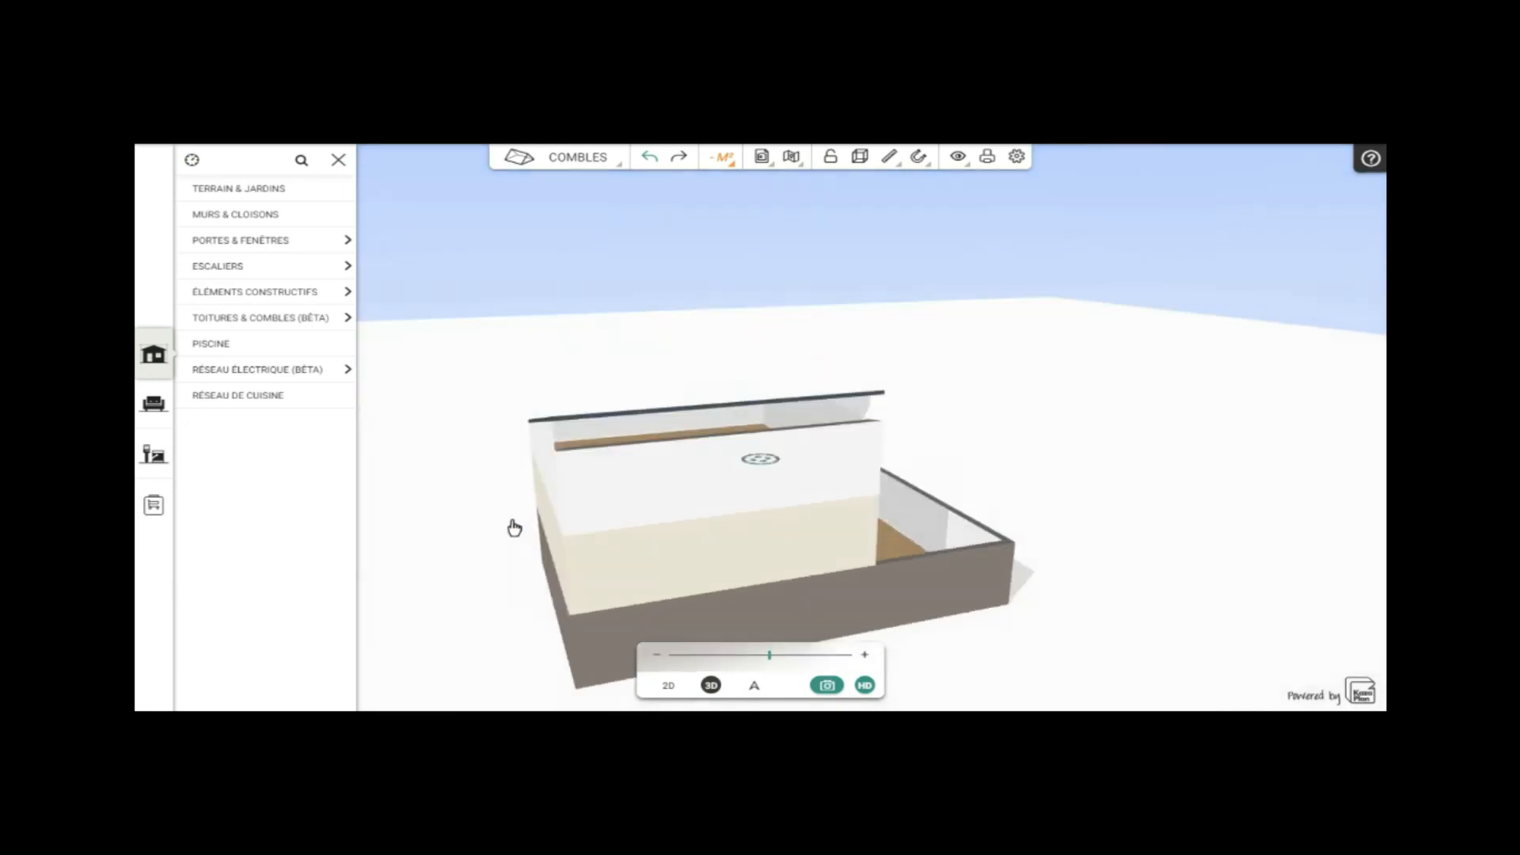
click(675, 686)
drag(950, 611, 916, 577)
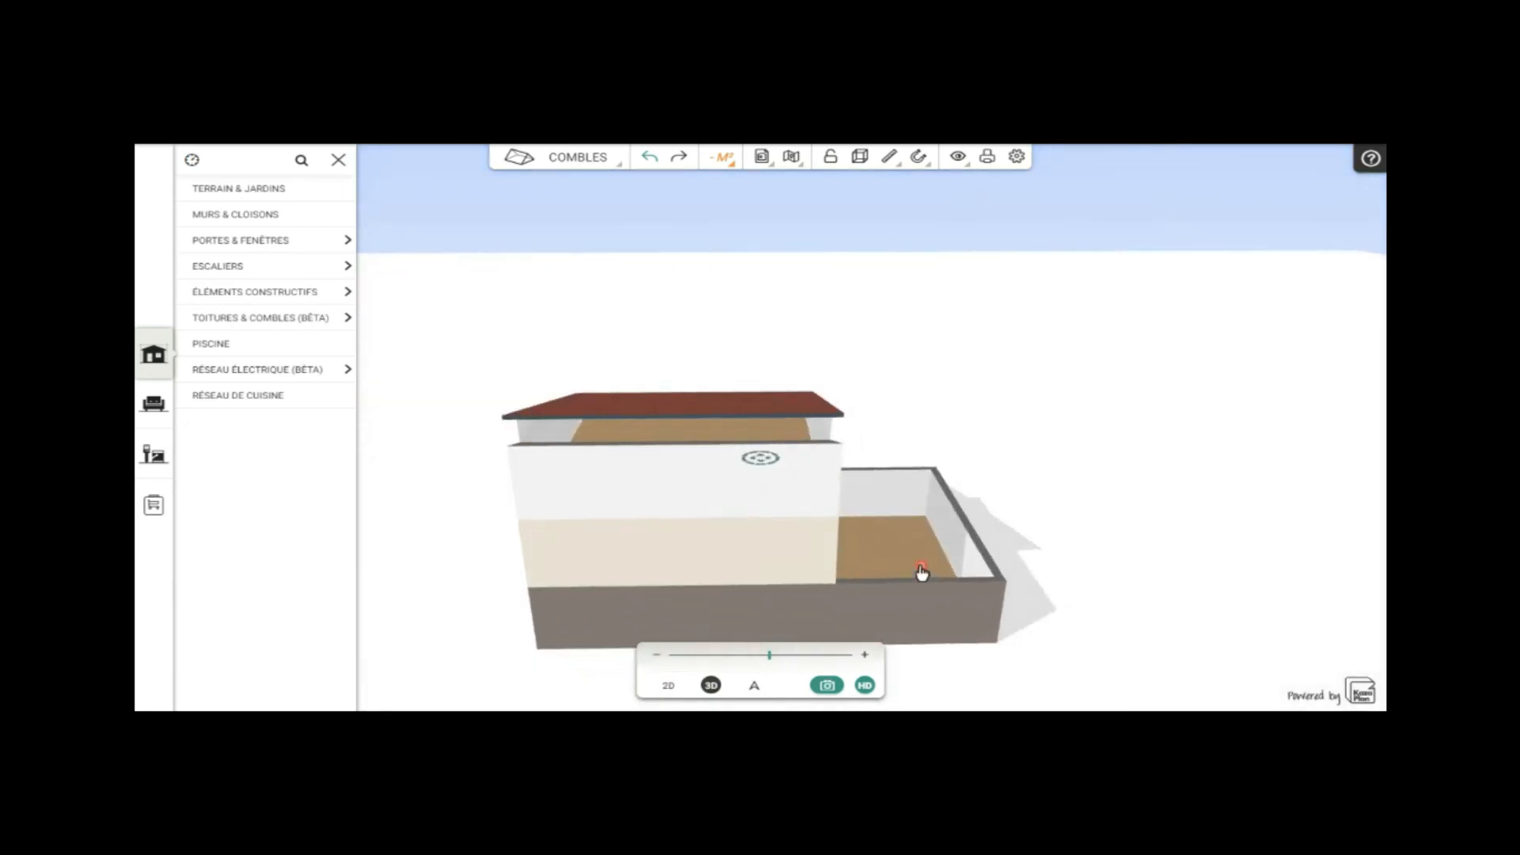
click(668, 685)
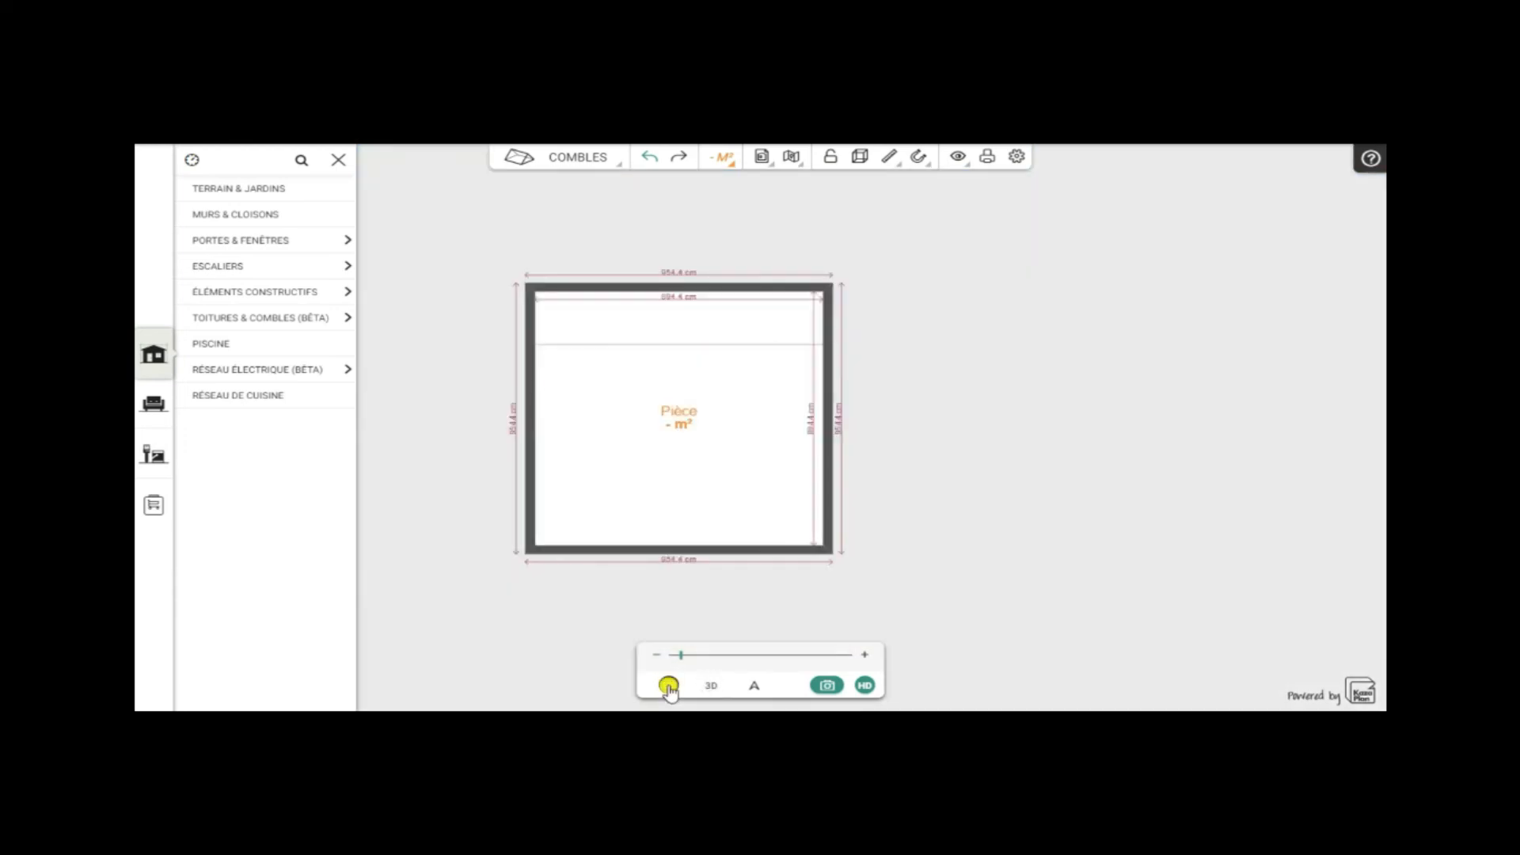
- Edit the attic's upper roof slope, lengthen it to about 302 cm, and finish the roof to check it in 3D
click(712, 350)
click(713, 350)
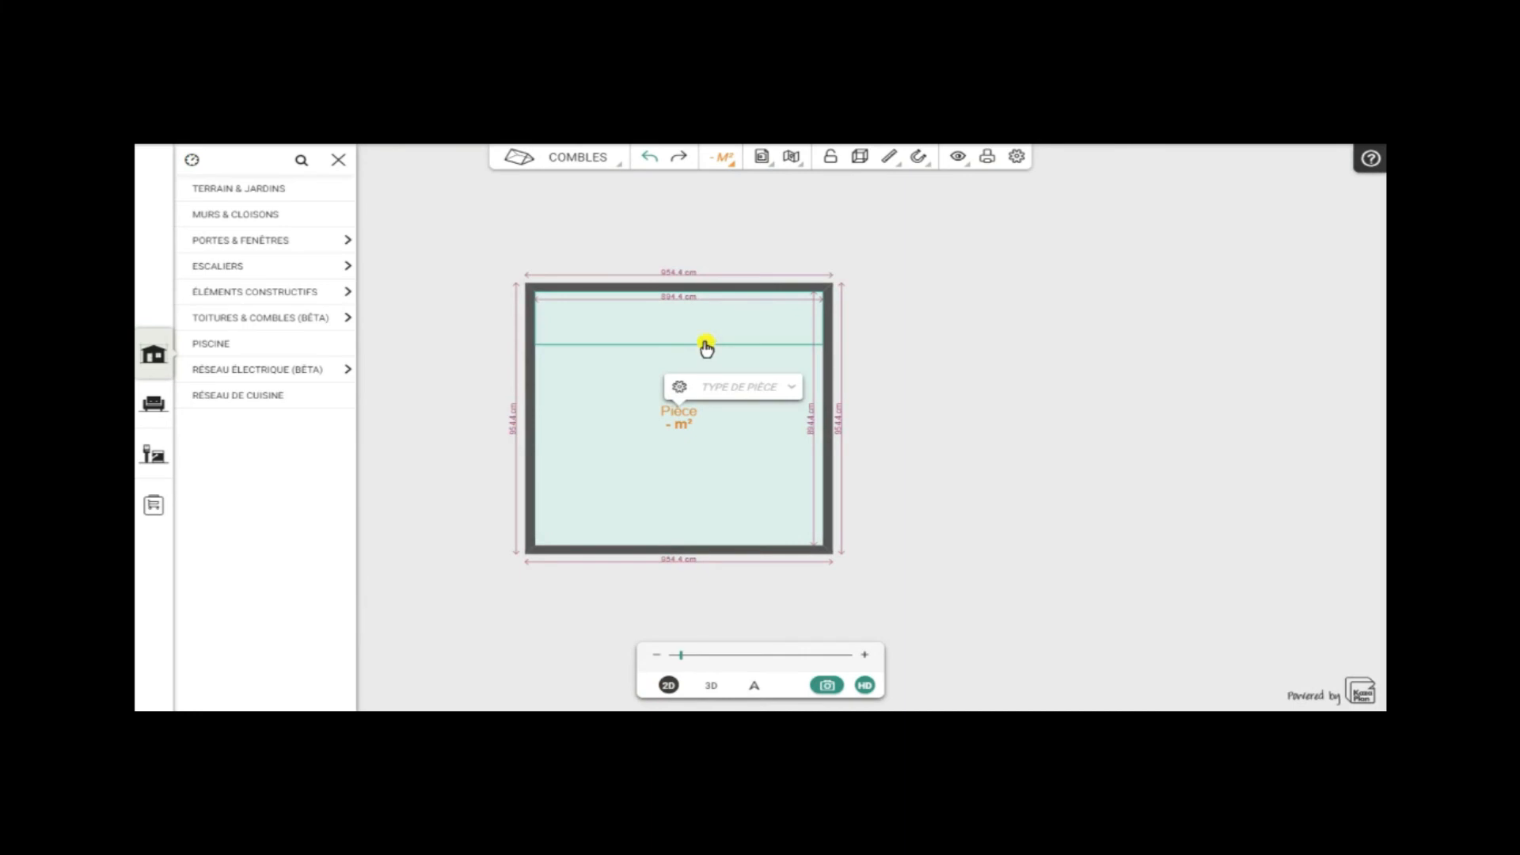
click(706, 348)
click(680, 316)
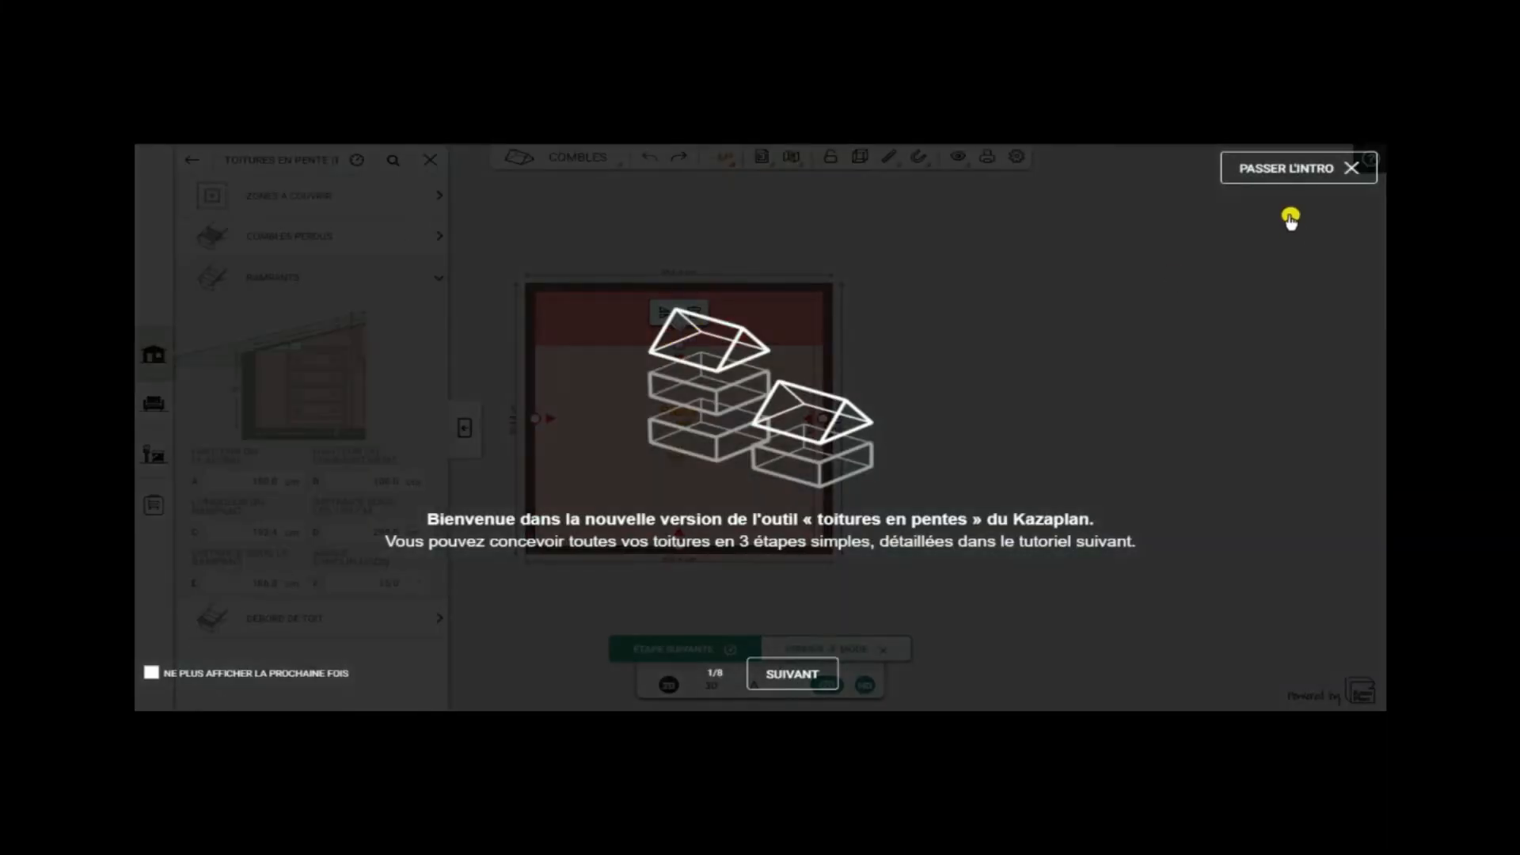
click(1286, 169)
drag(679, 349, 665, 381)
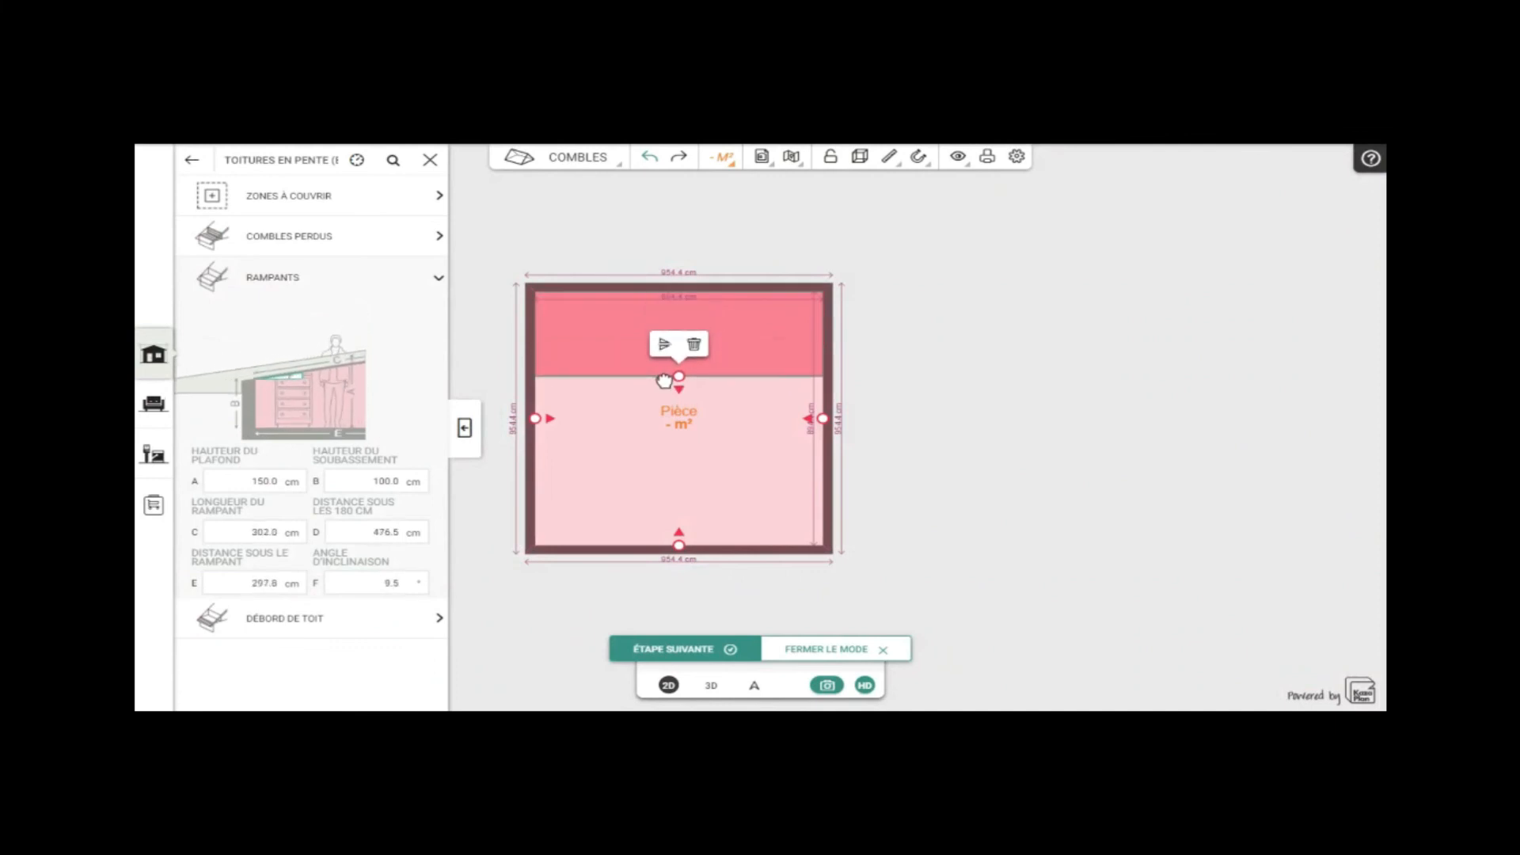
click(655, 647)
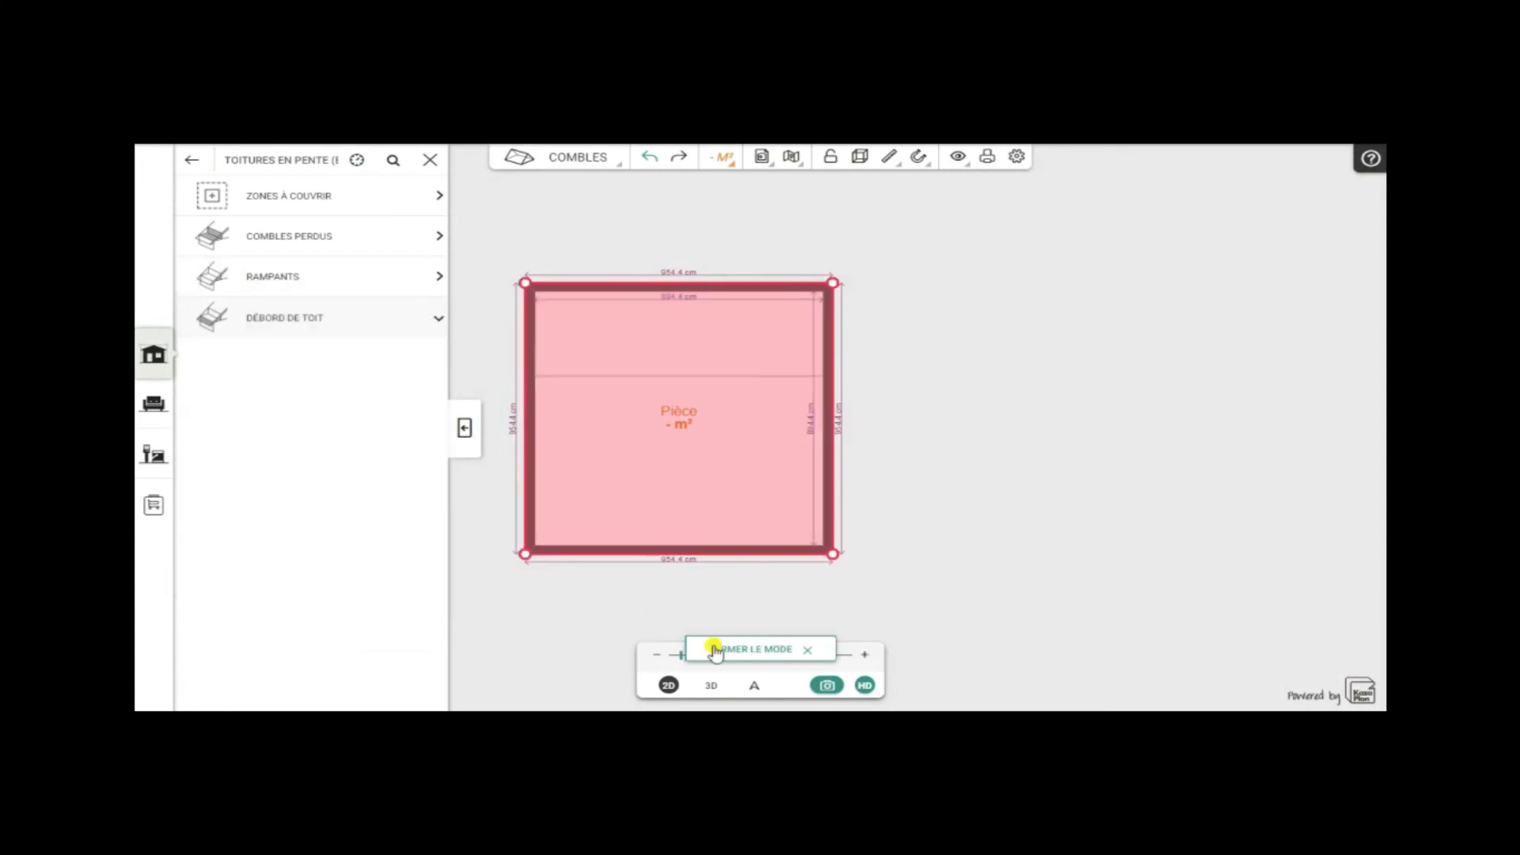
click(719, 649)
click(711, 685)
mouse_move(1045, 604)
mouse_down()
mouse_move(844, 602)
mouse_move(509, 372)
mouse_move(604, 434)
mouse_move(848, 495)
mouse_move(1096, 491)
mouse_move(529, 502)
mouse_move(577, 533)
mouse_move(753, 509)
mouse_move(527, 499)
mouse_move(524, 475)
mouse_move(522, 501)
mouse_move(499, 505)
mouse_move(543, 526)
mouse_up()
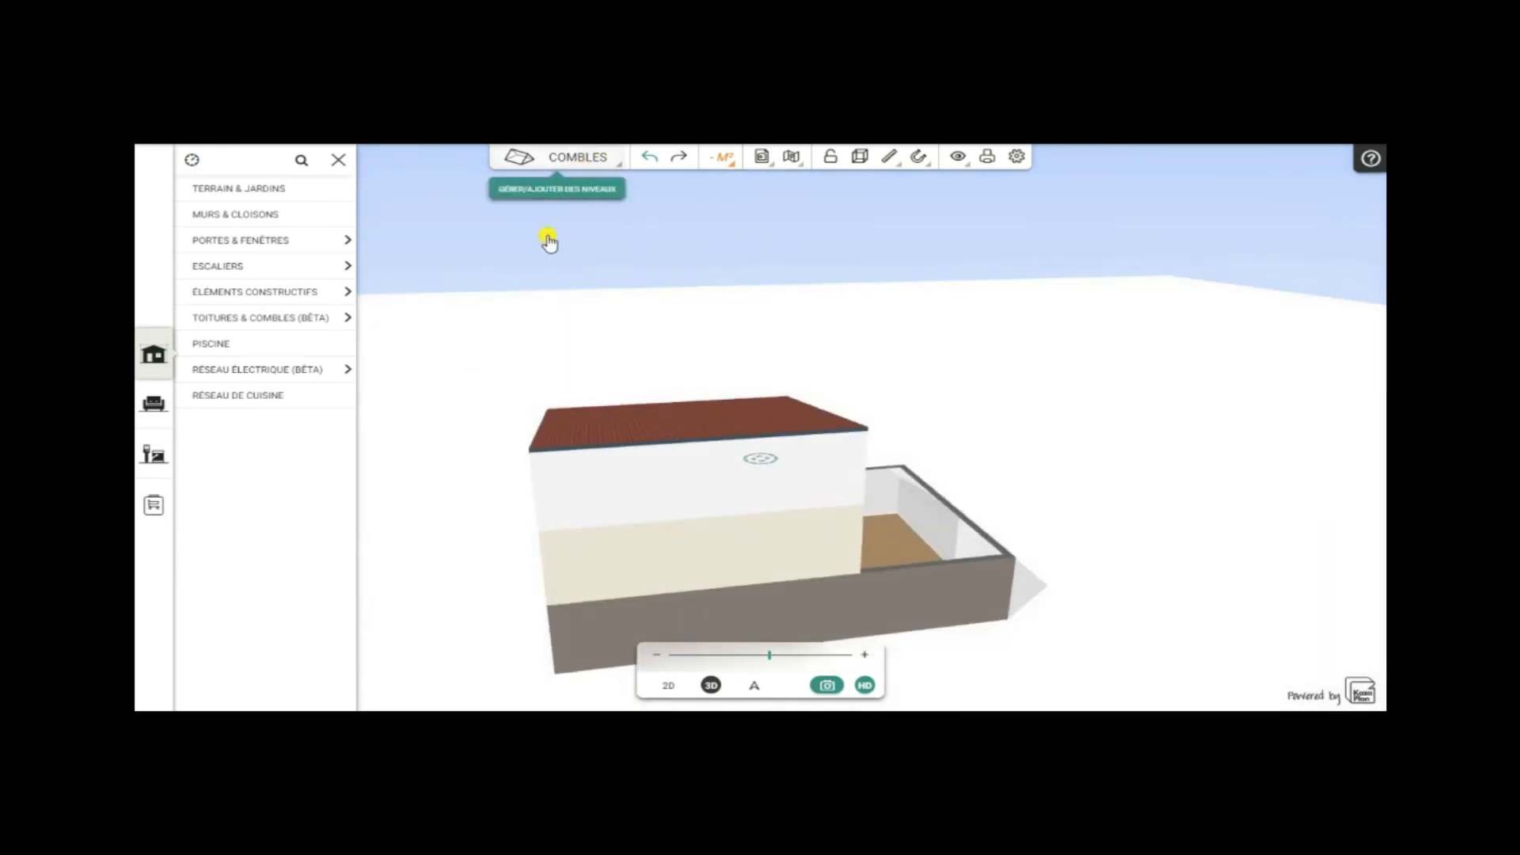
- Switch to the ground floor level (RDC), view its two rooms in 3D, and return to its 2D plan
click(578, 157)
click(543, 317)
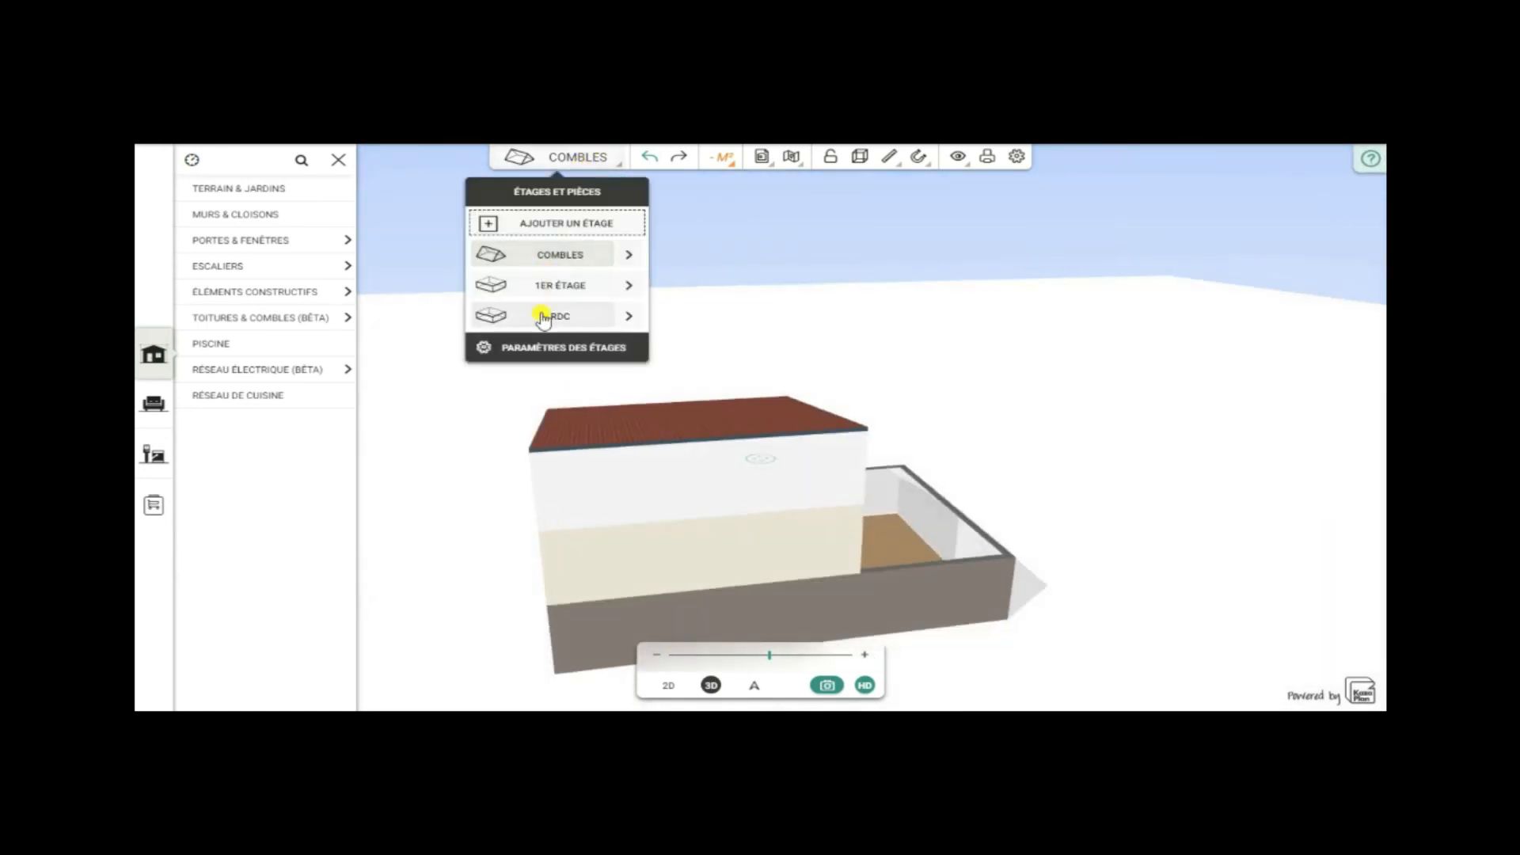
click(543, 317)
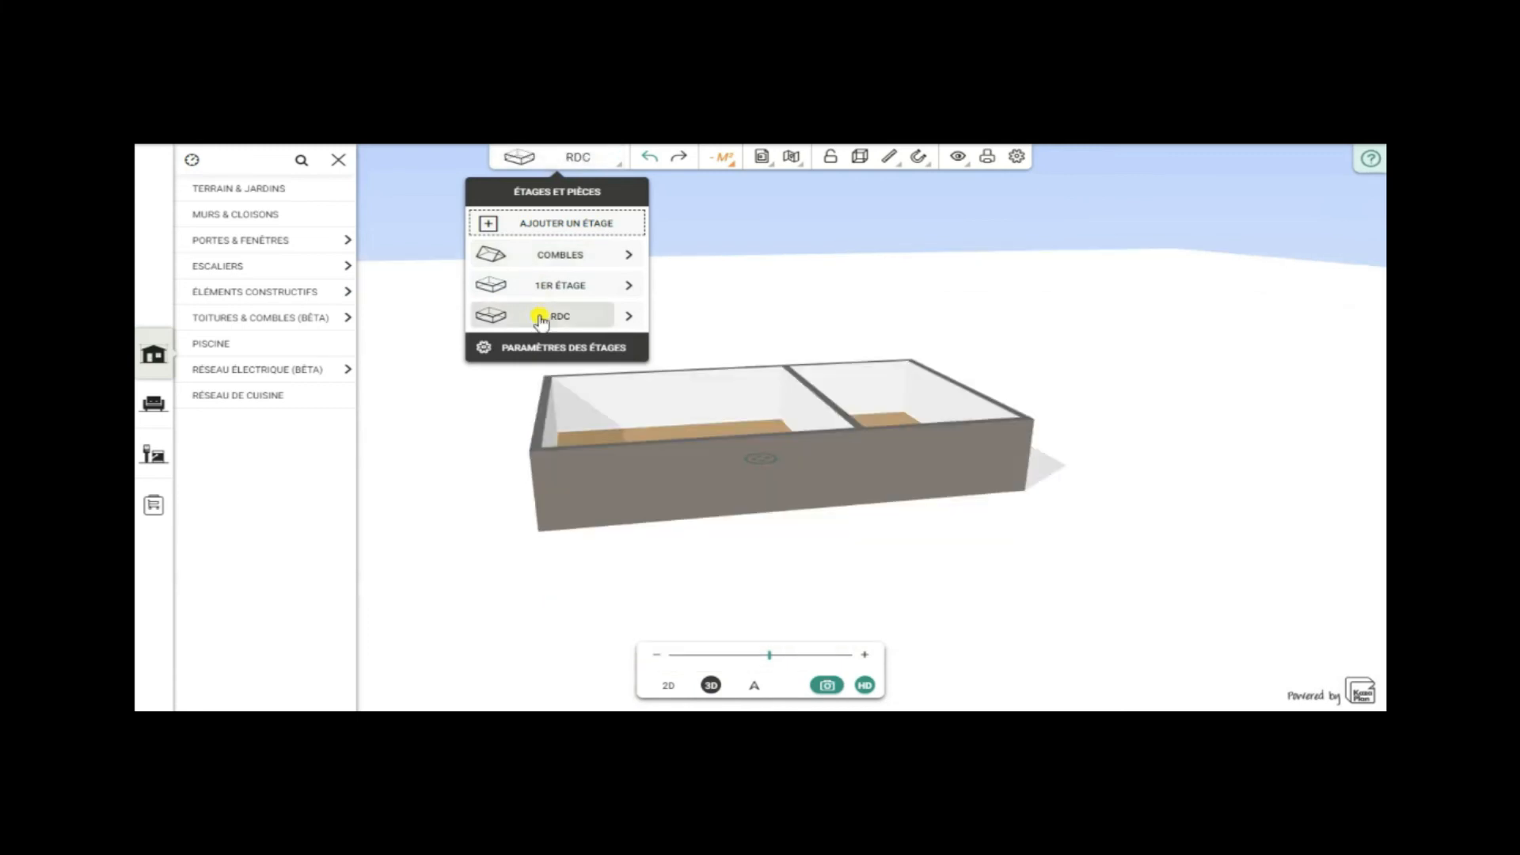
drag(974, 584, 889, 590)
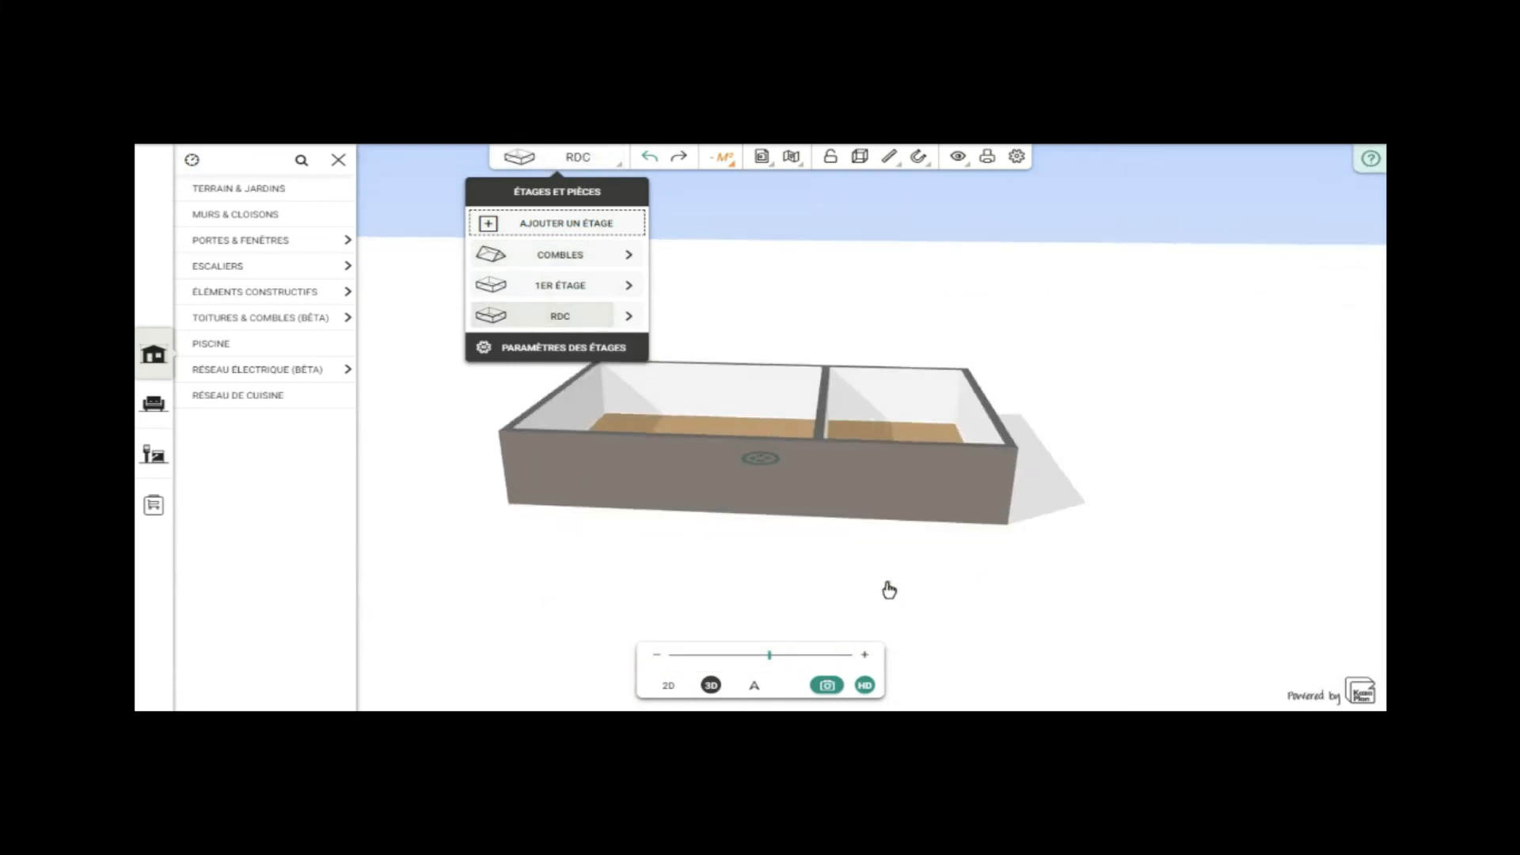
click(918, 396)
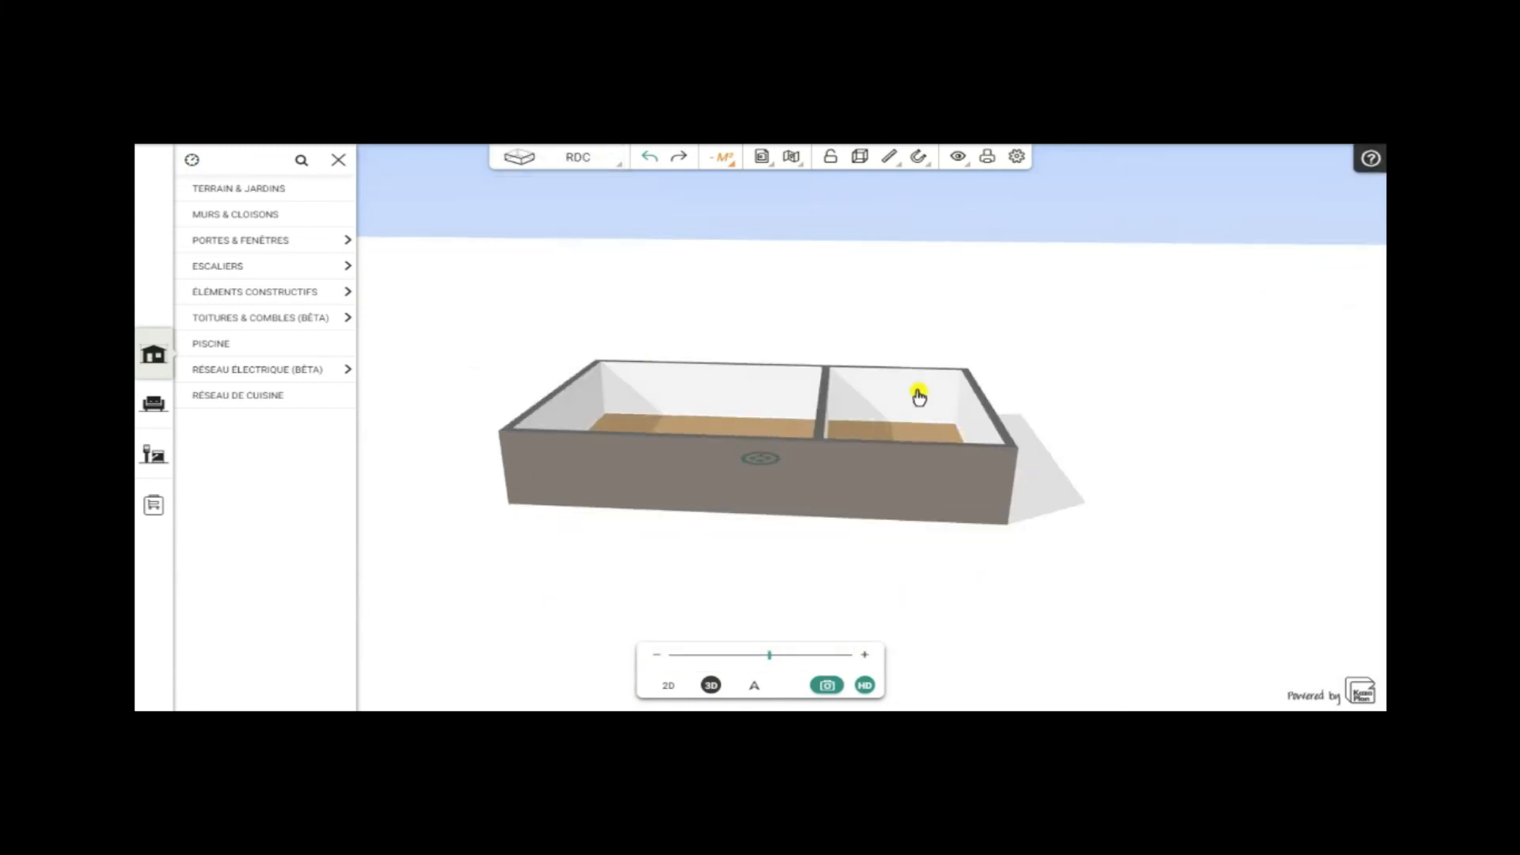
click(338, 165)
drag(1179, 483, 1184, 620)
click(669, 686)
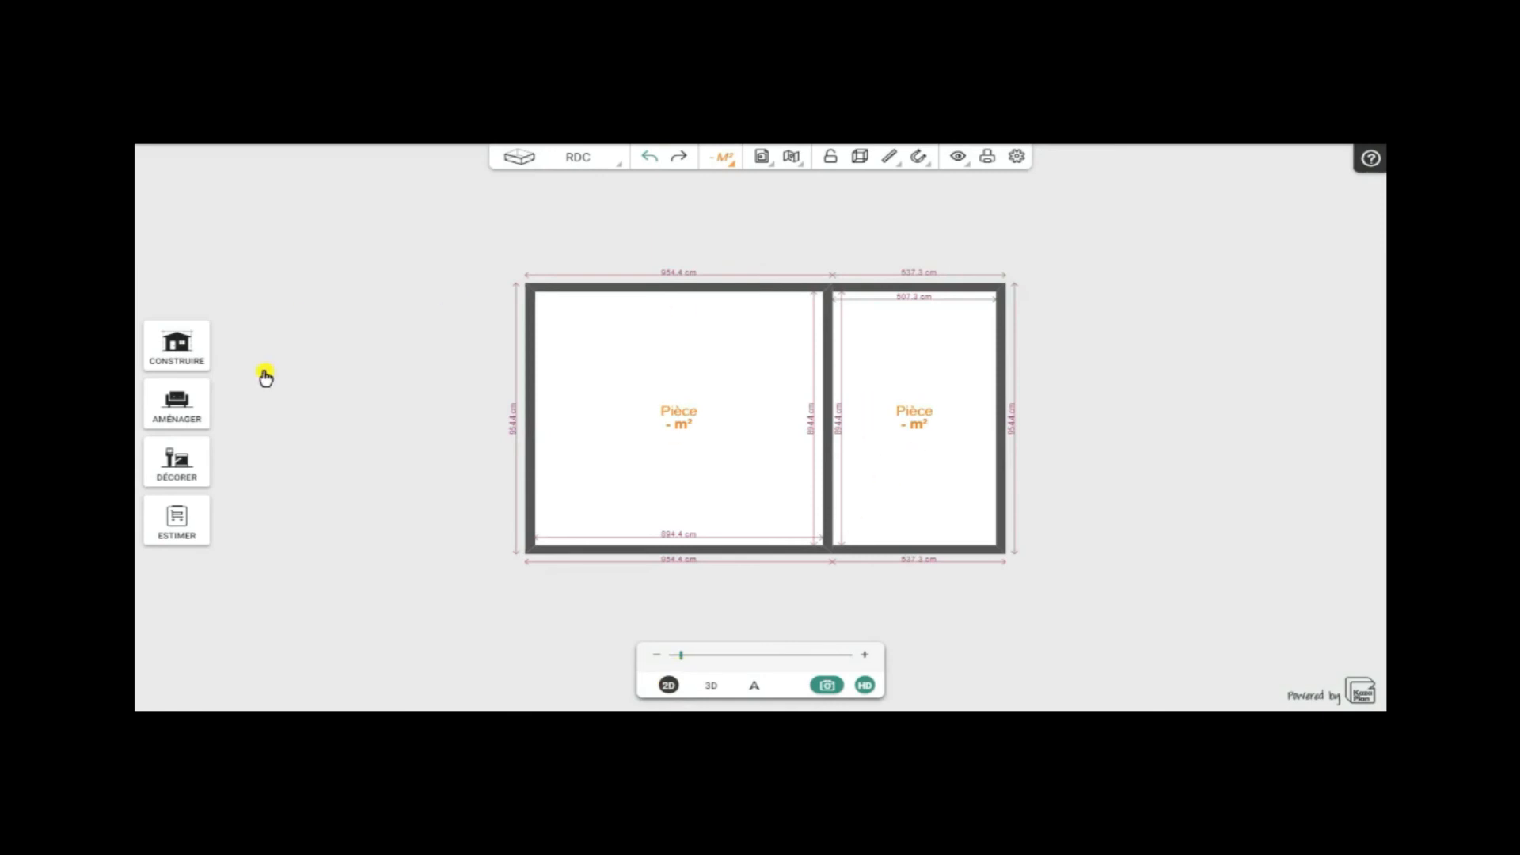
- Start a sloped roof over the ground floor's smaller room, using the configuration without lost attic space (sans combles perdus)
click(174, 349)
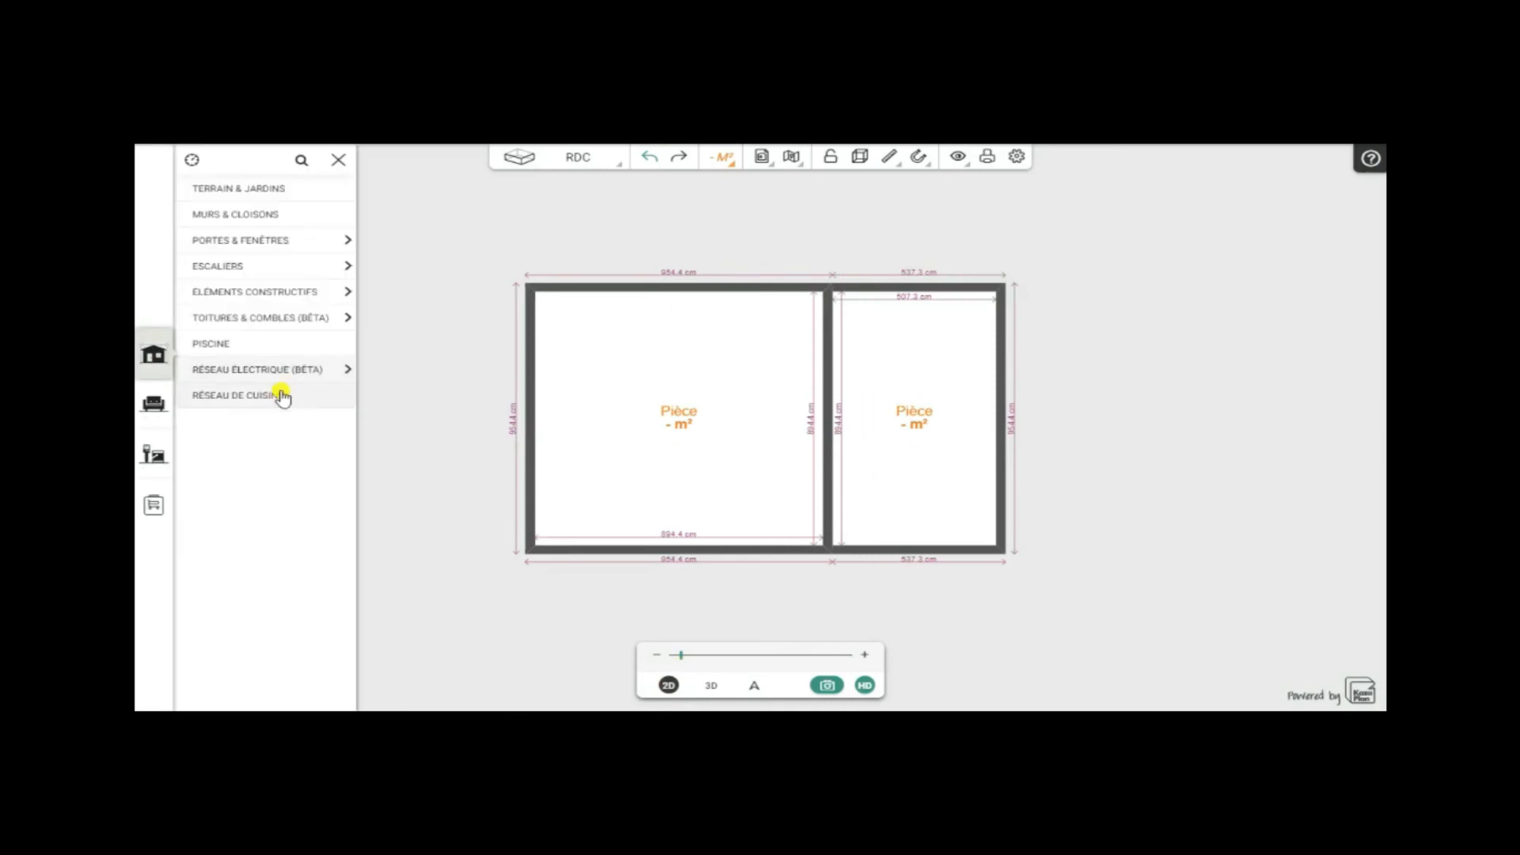
click(248, 320)
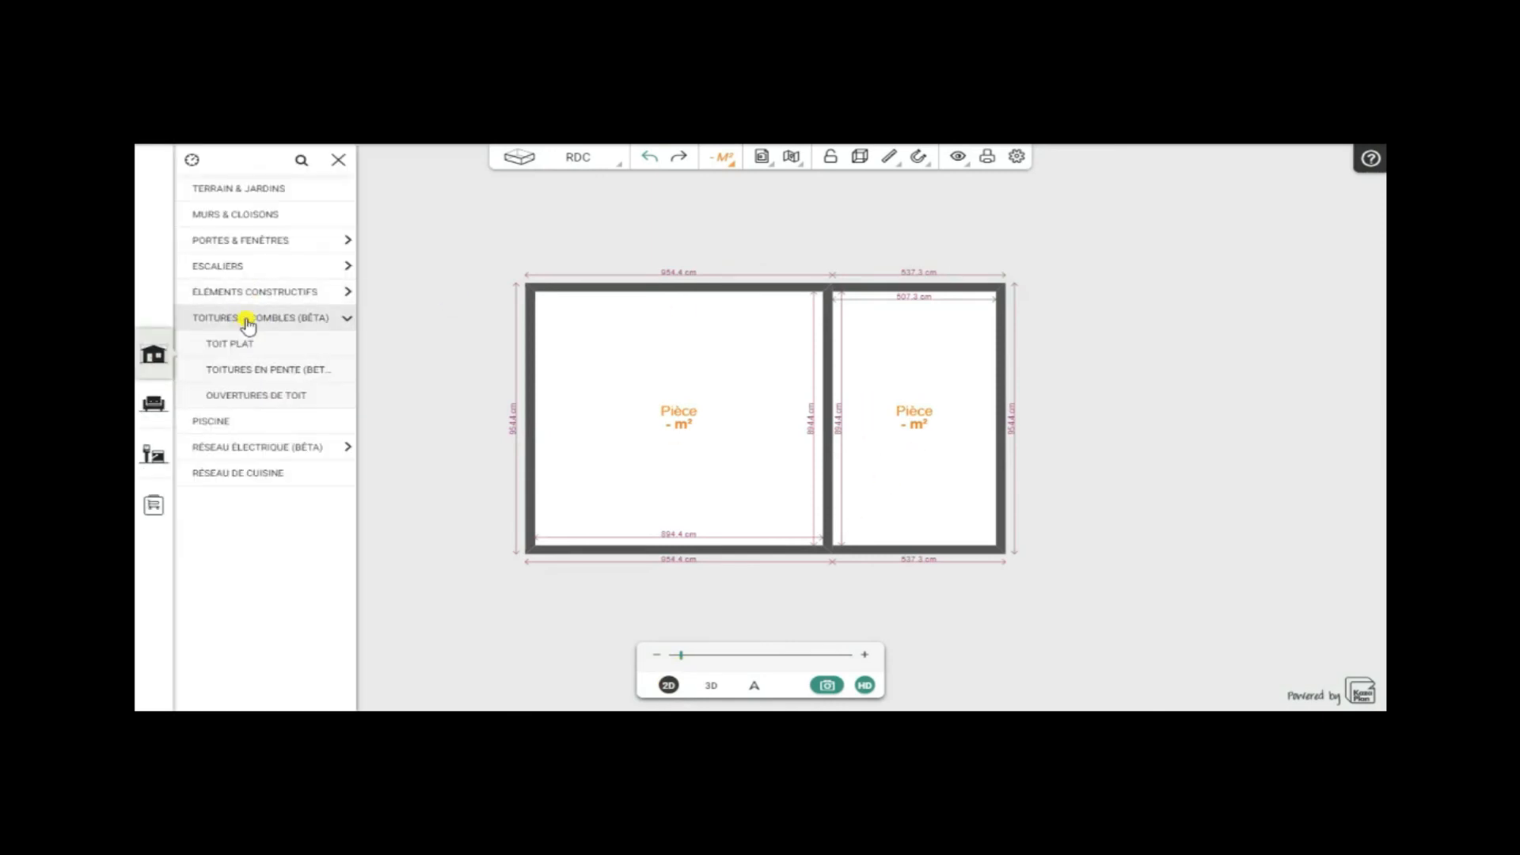
click(243, 375)
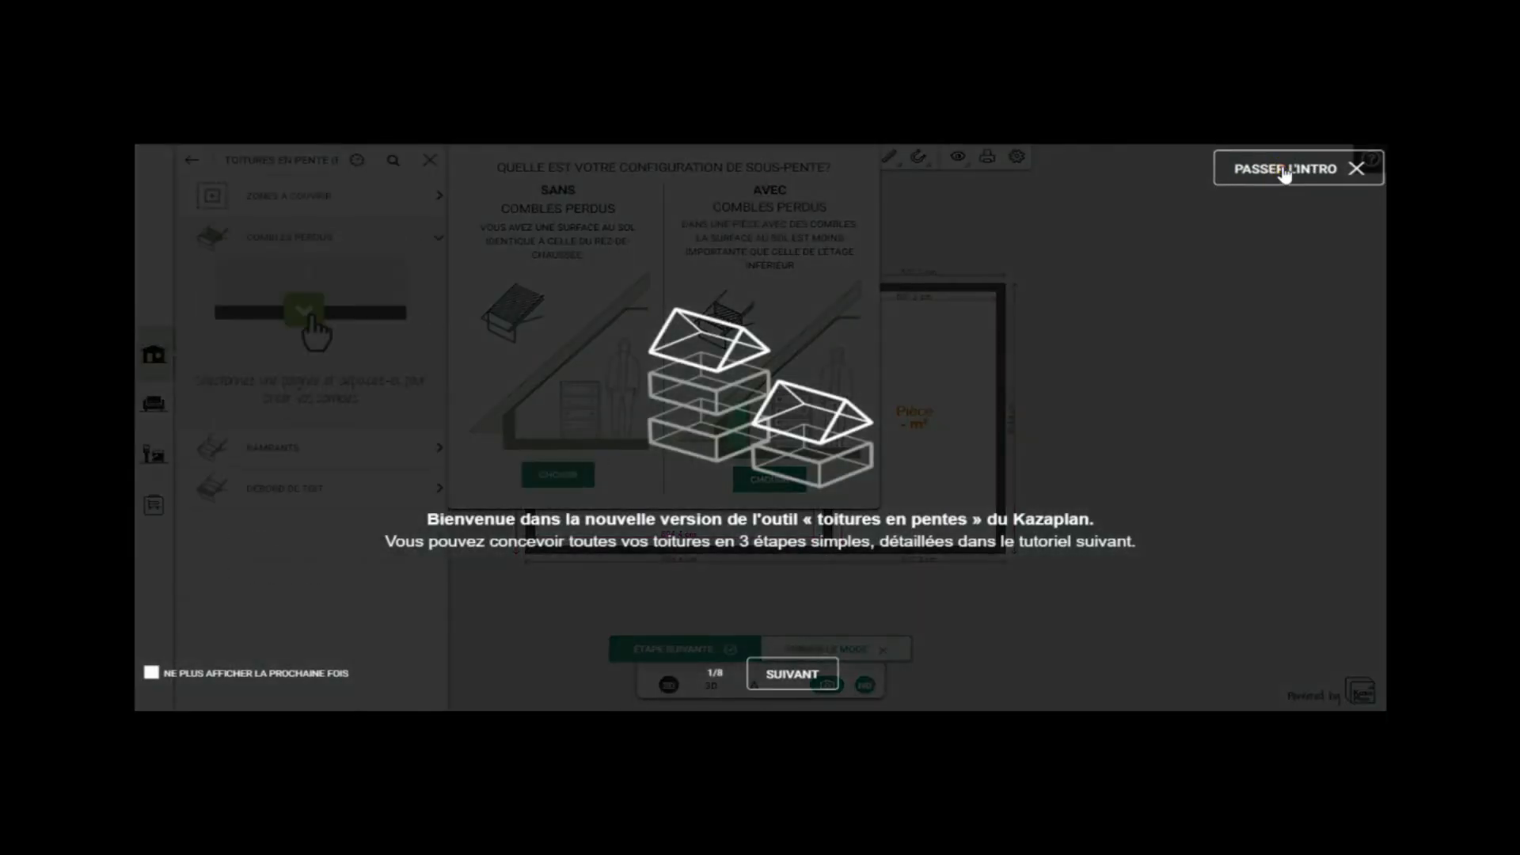
click(1284, 171)
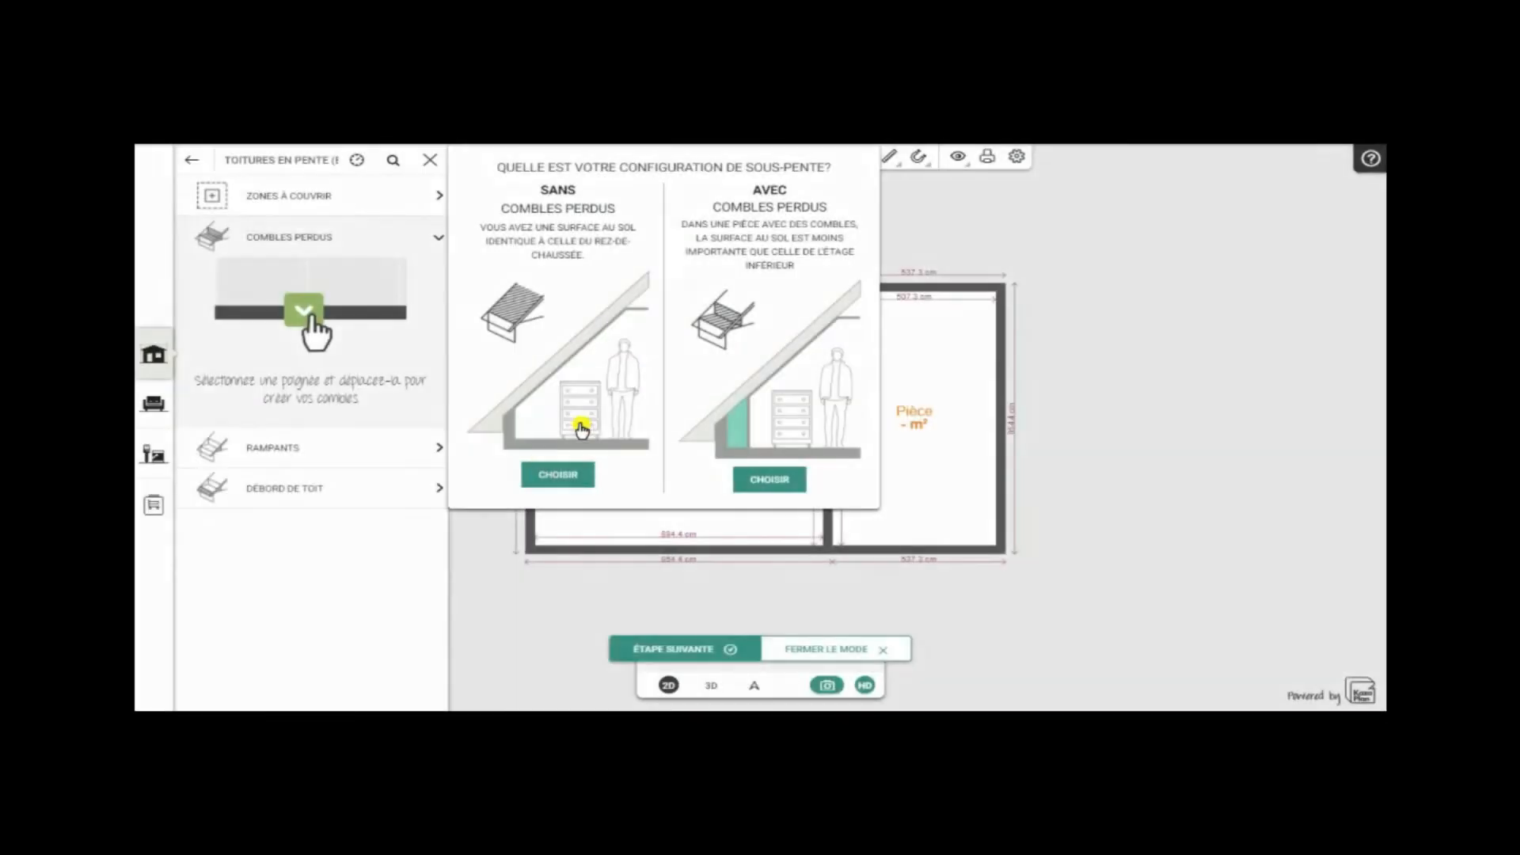
click(545, 476)
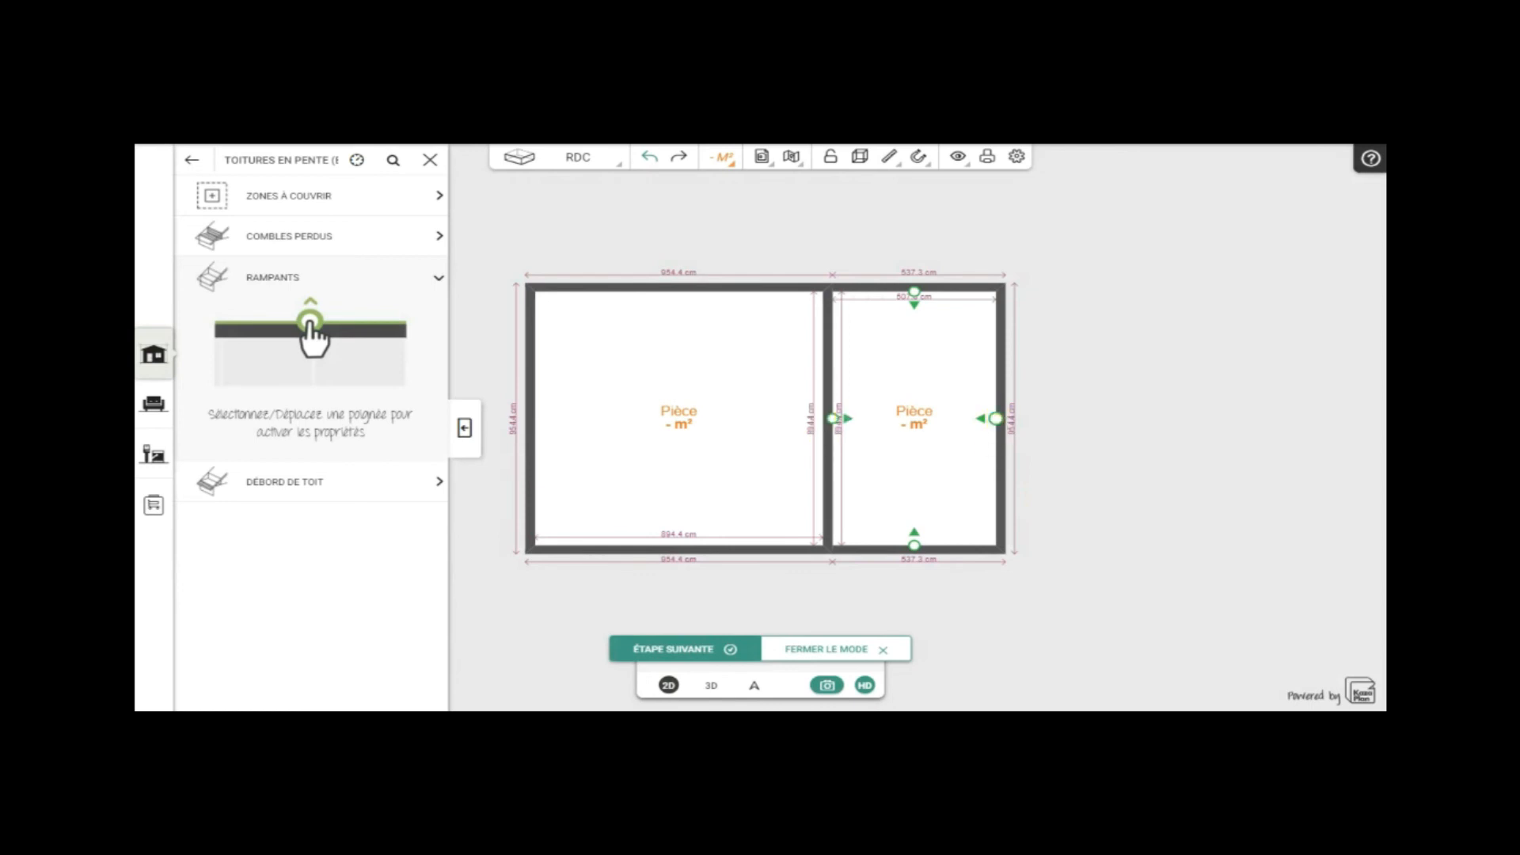
- Create a roof slope from the smaller room's outer right wall with a base wall height of 210 cm and an angle of 23°
click(996, 420)
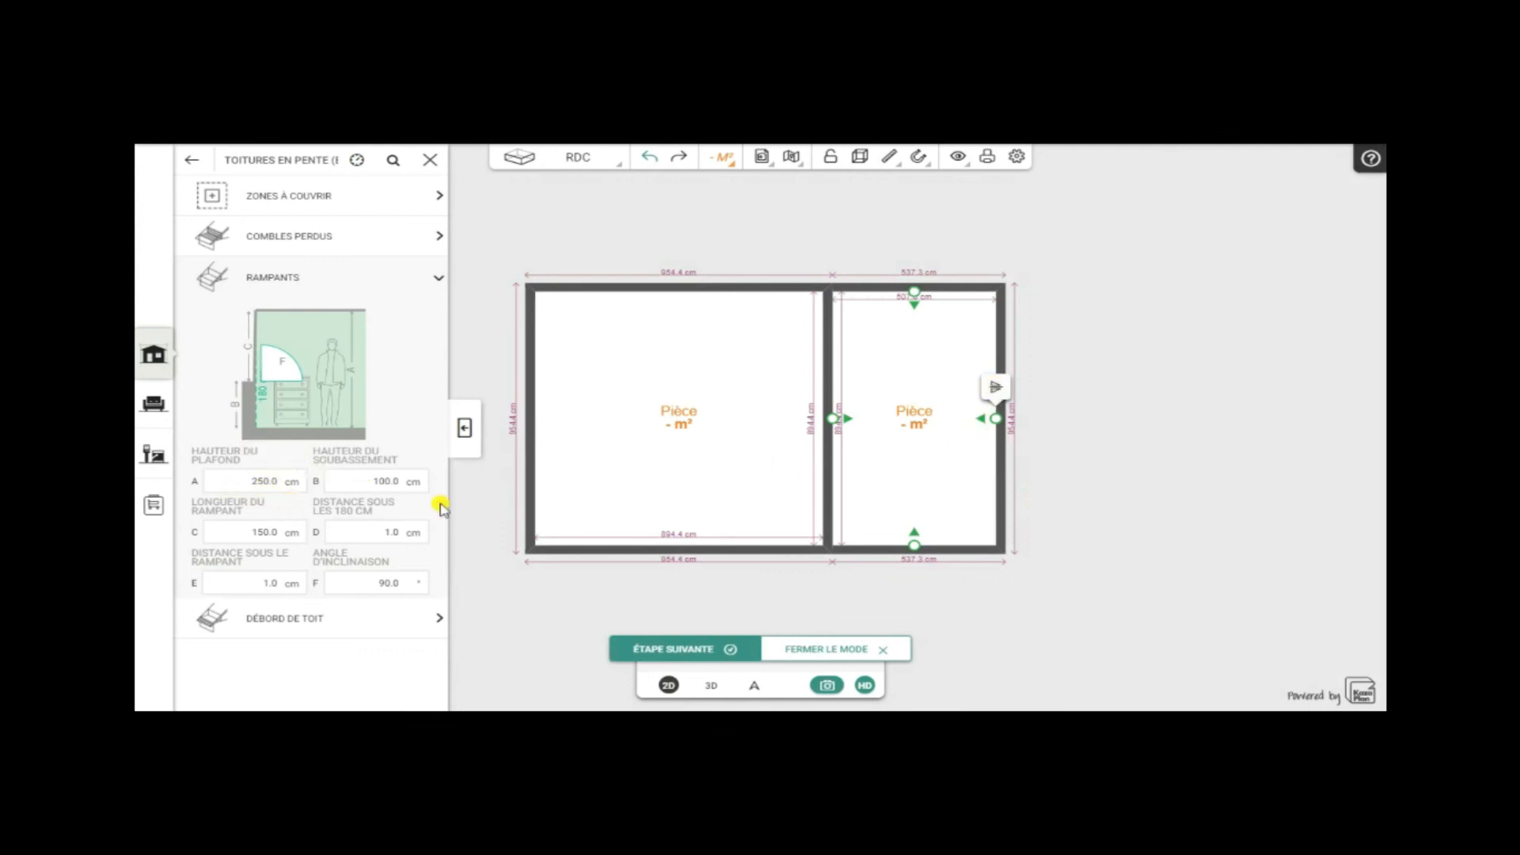
click(400, 481)
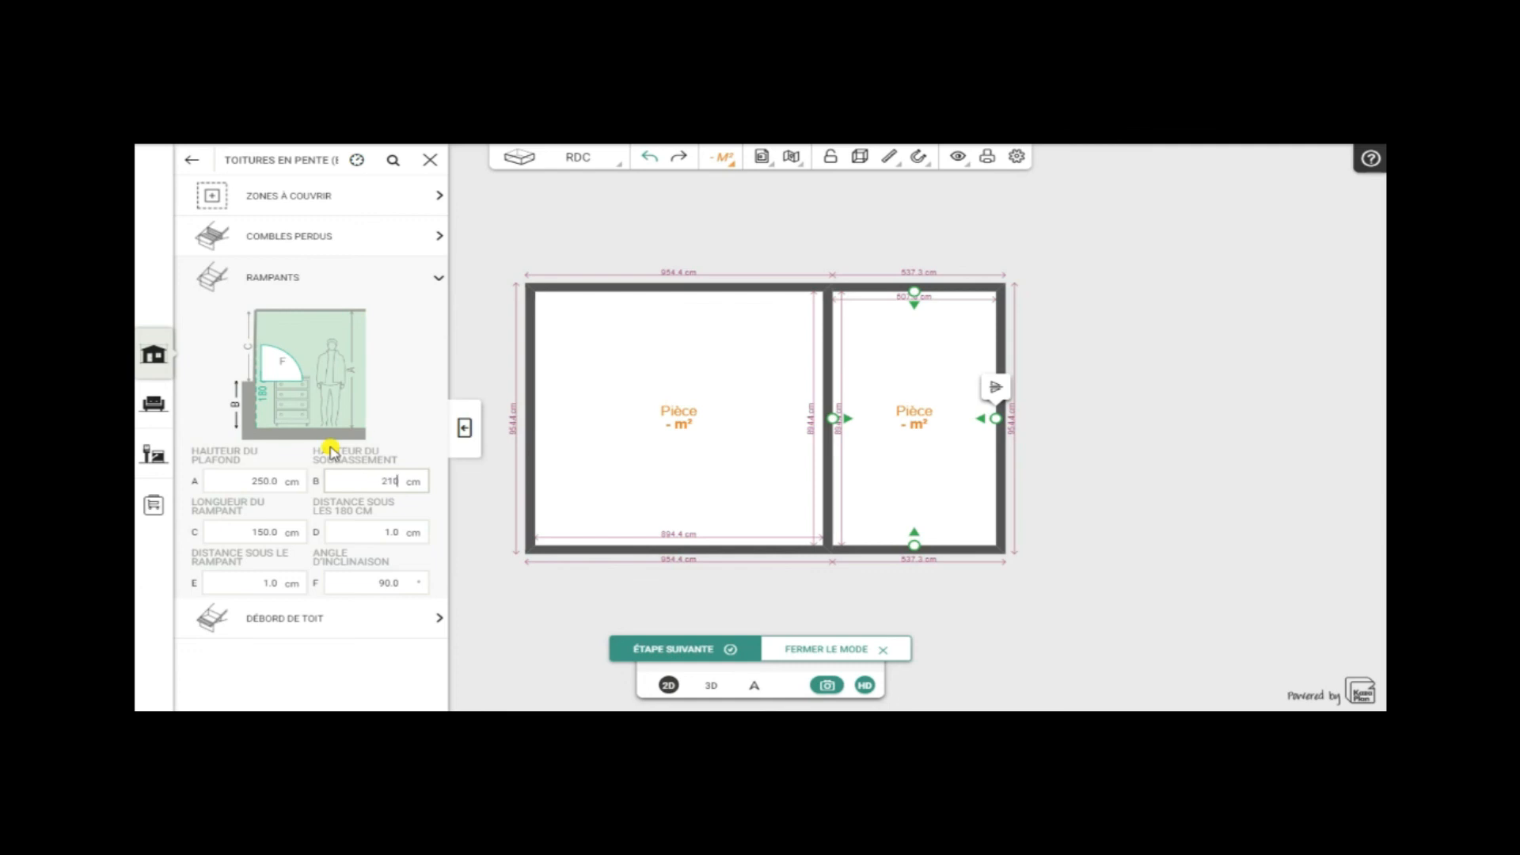
click(522, 607)
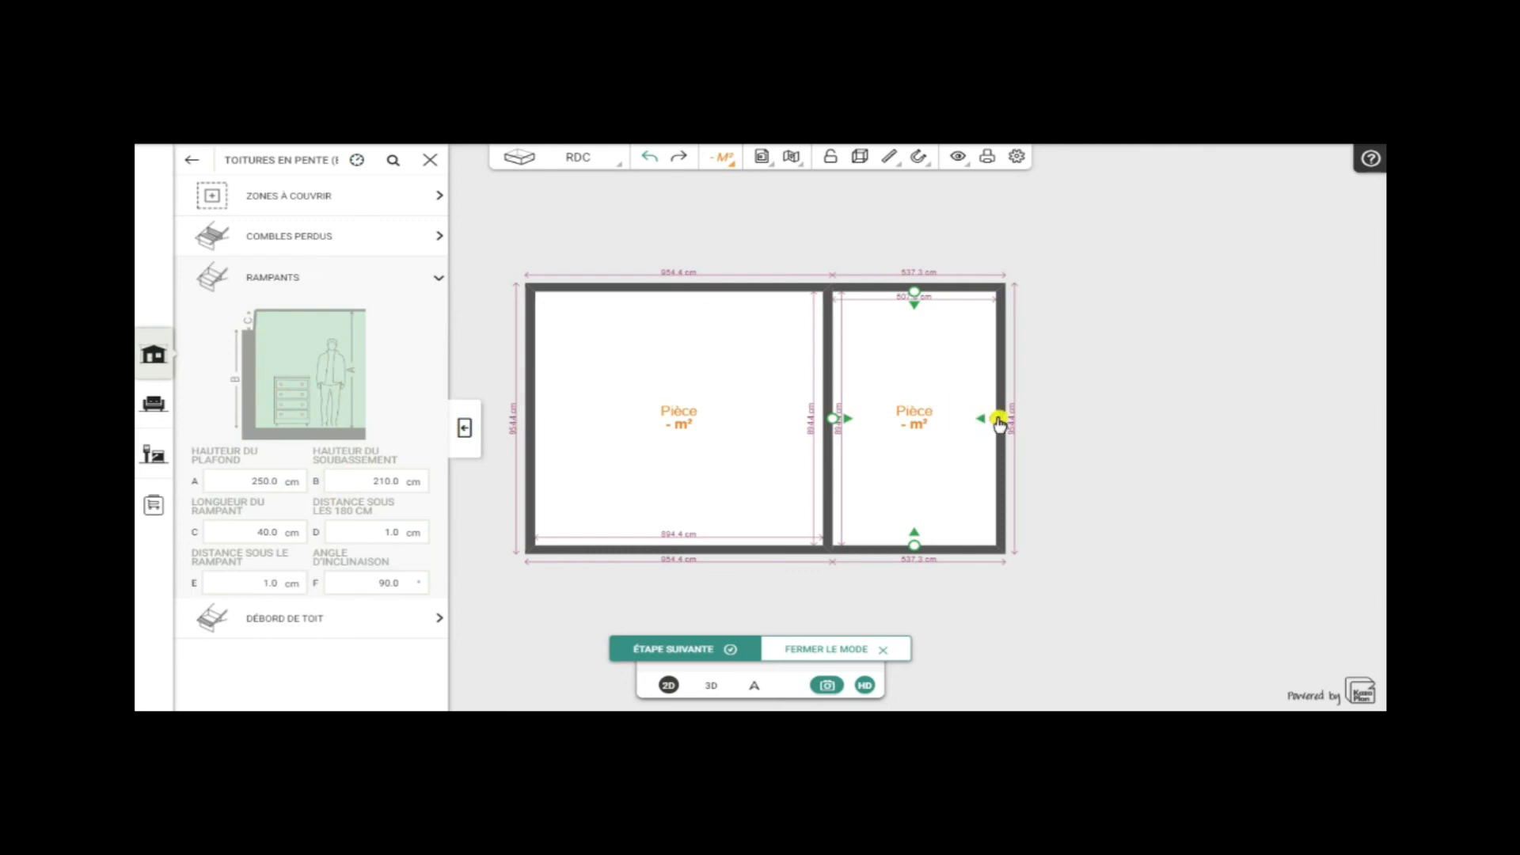
drag(996, 418, 907, 413)
click(368, 590)
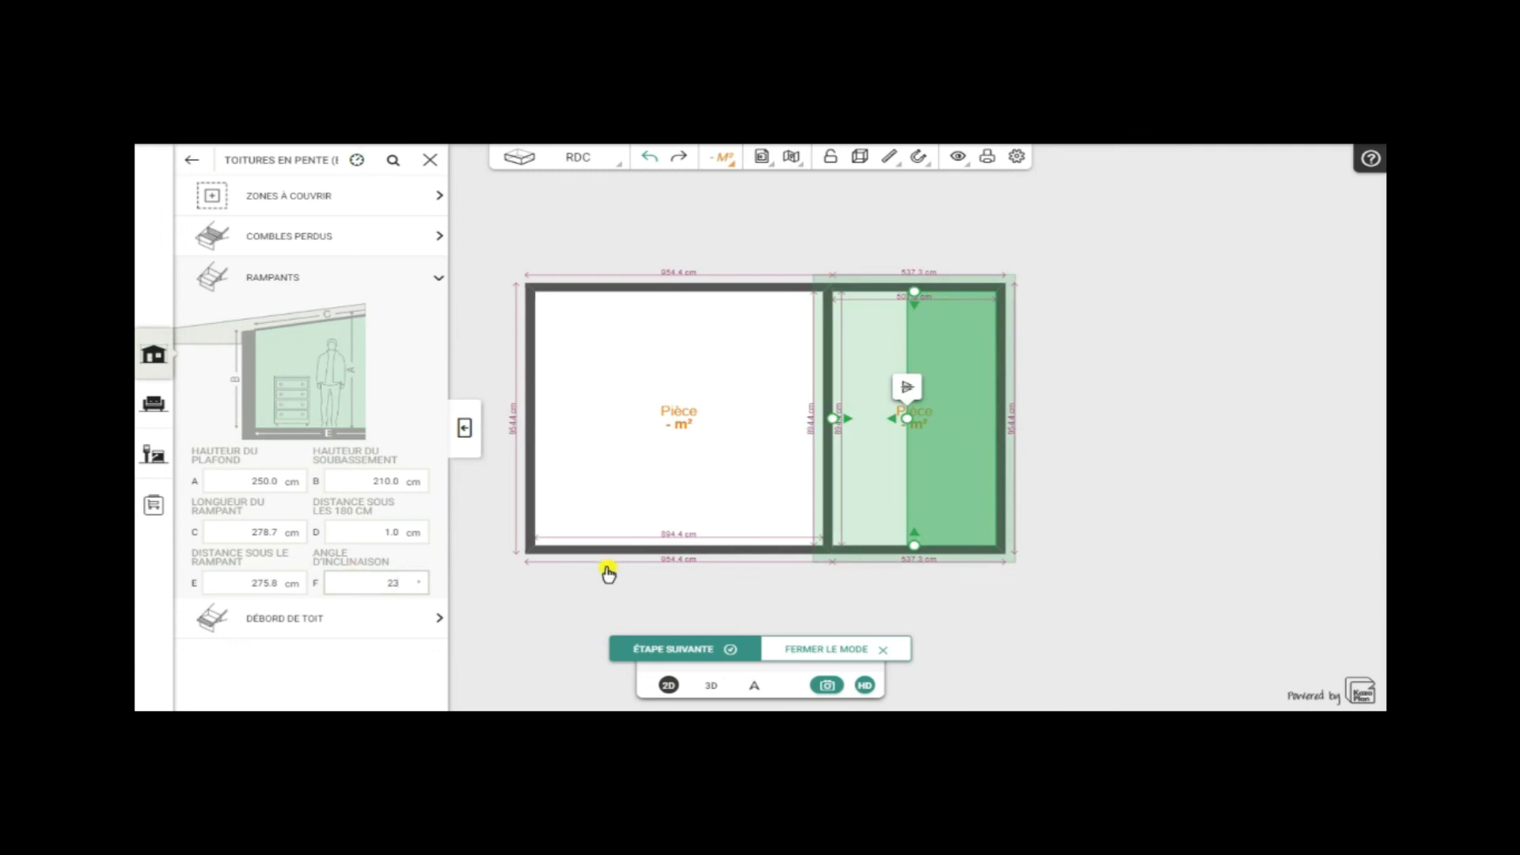
text(23)
click(538, 611)
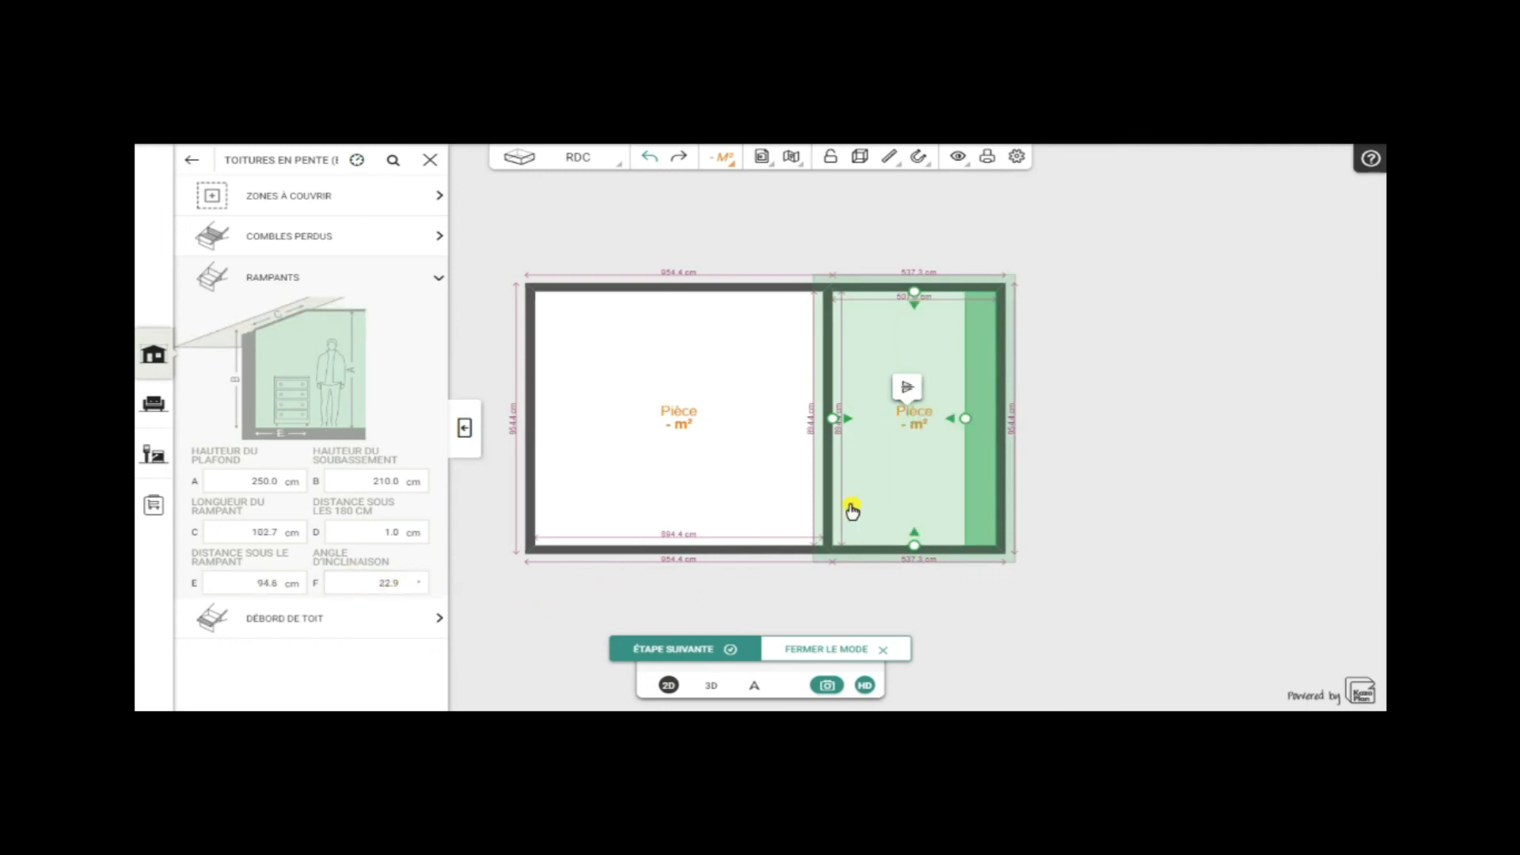
- Remove the smaller room's roof overhang by aligning all four roof edges with the walls, and finish the roof
click(655, 650)
click(814, 432)
drag(823, 432, 843, 436)
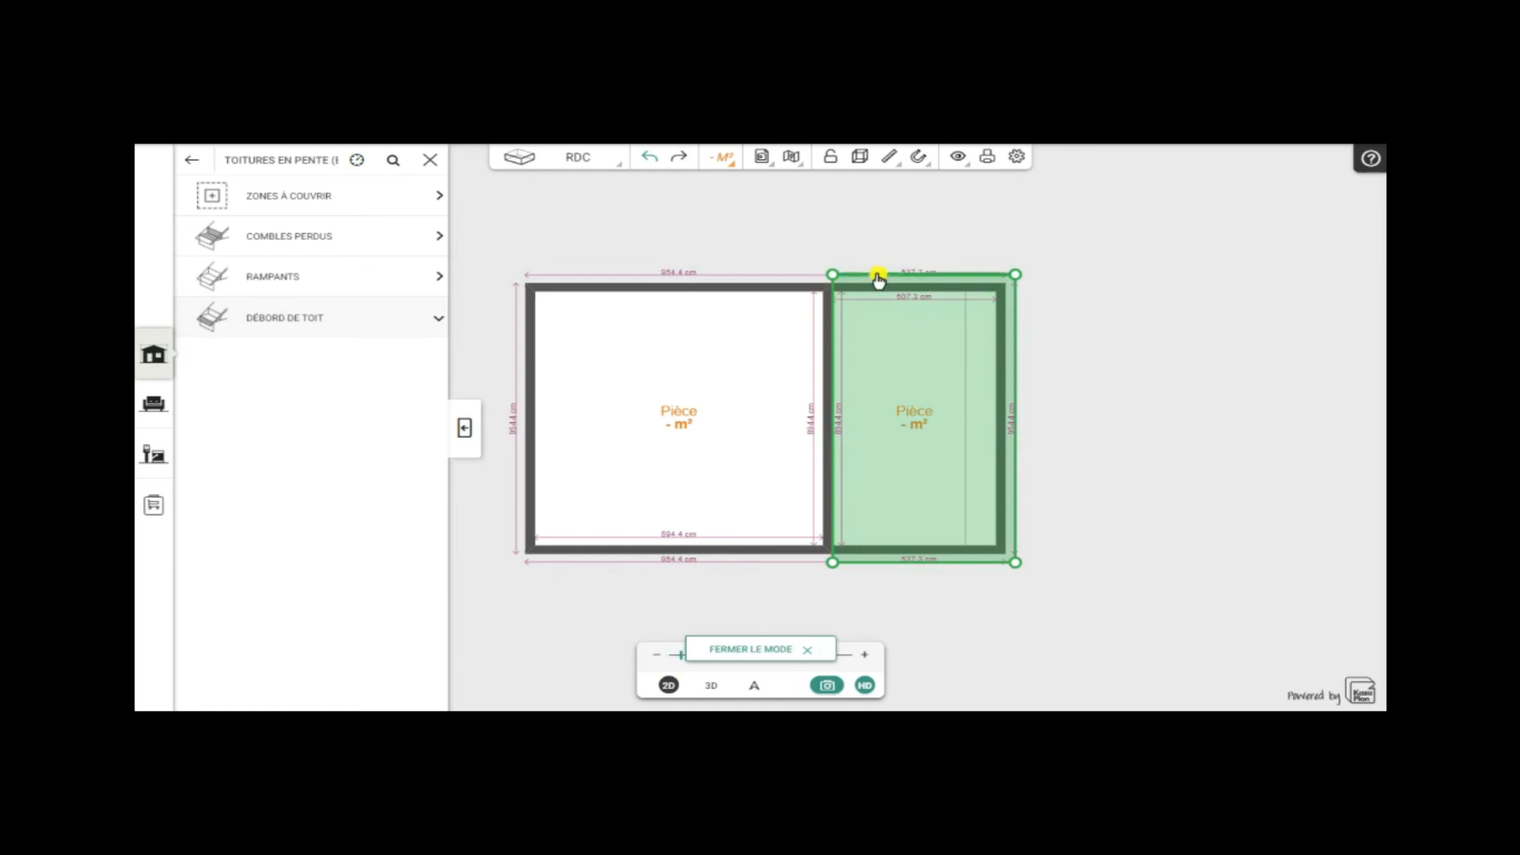
drag(877, 276, 880, 284)
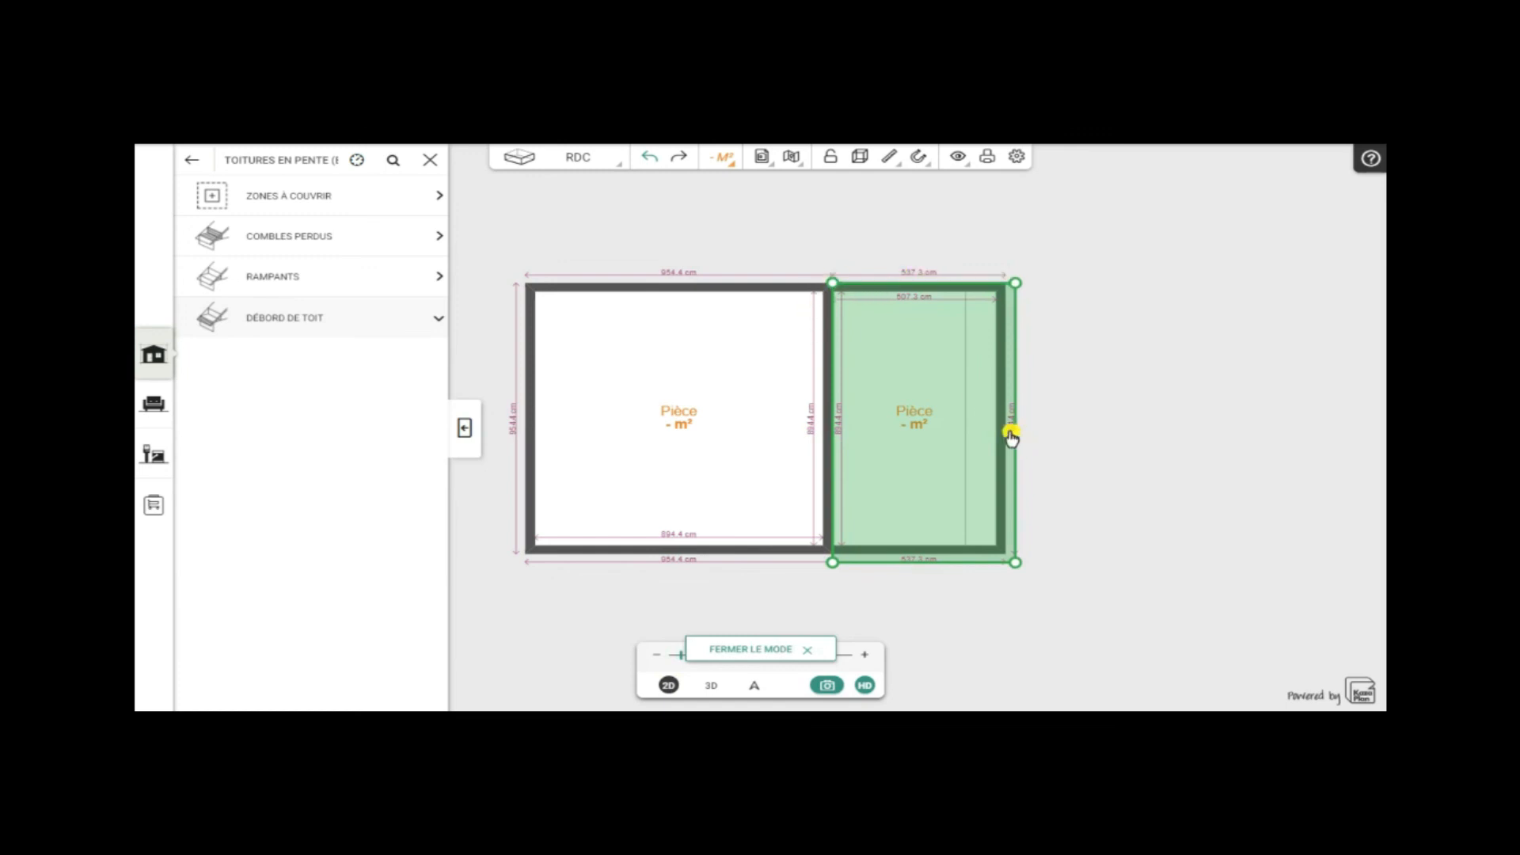
drag(1016, 438, 1007, 434)
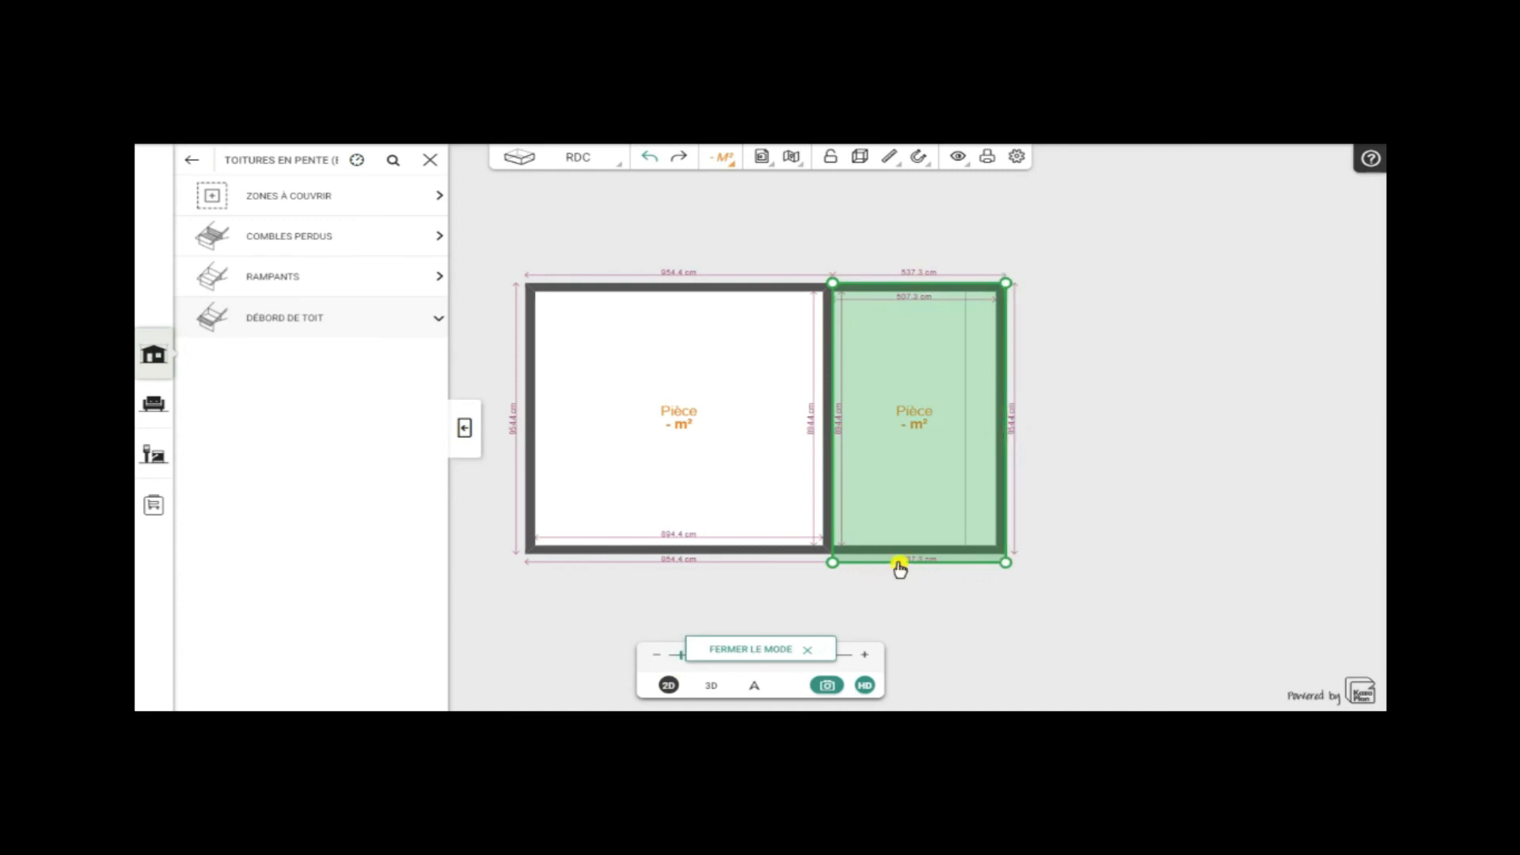
drag(904, 564, 905, 554)
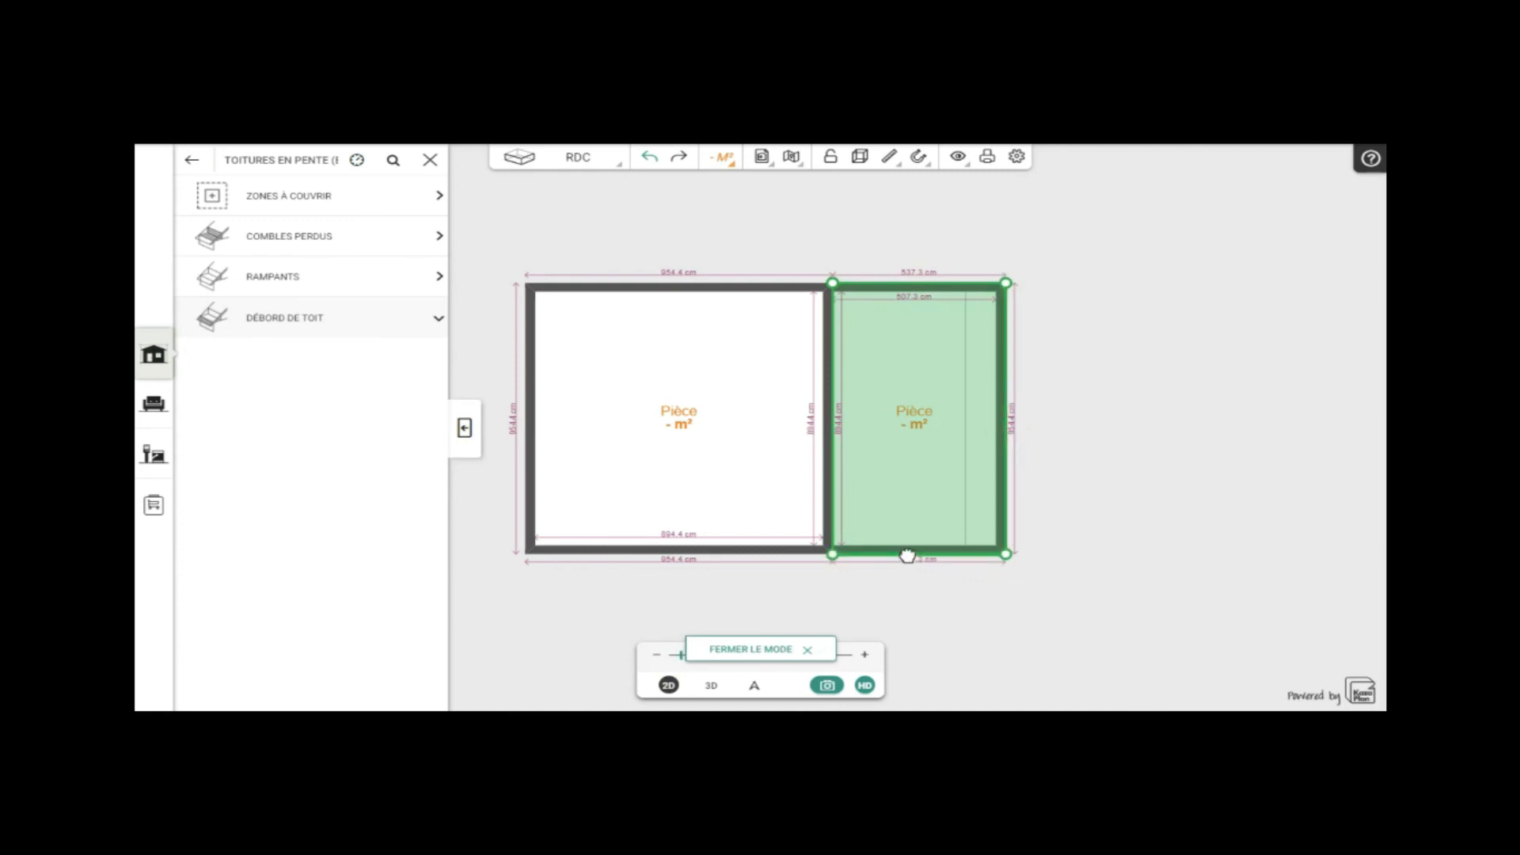
click(733, 653)
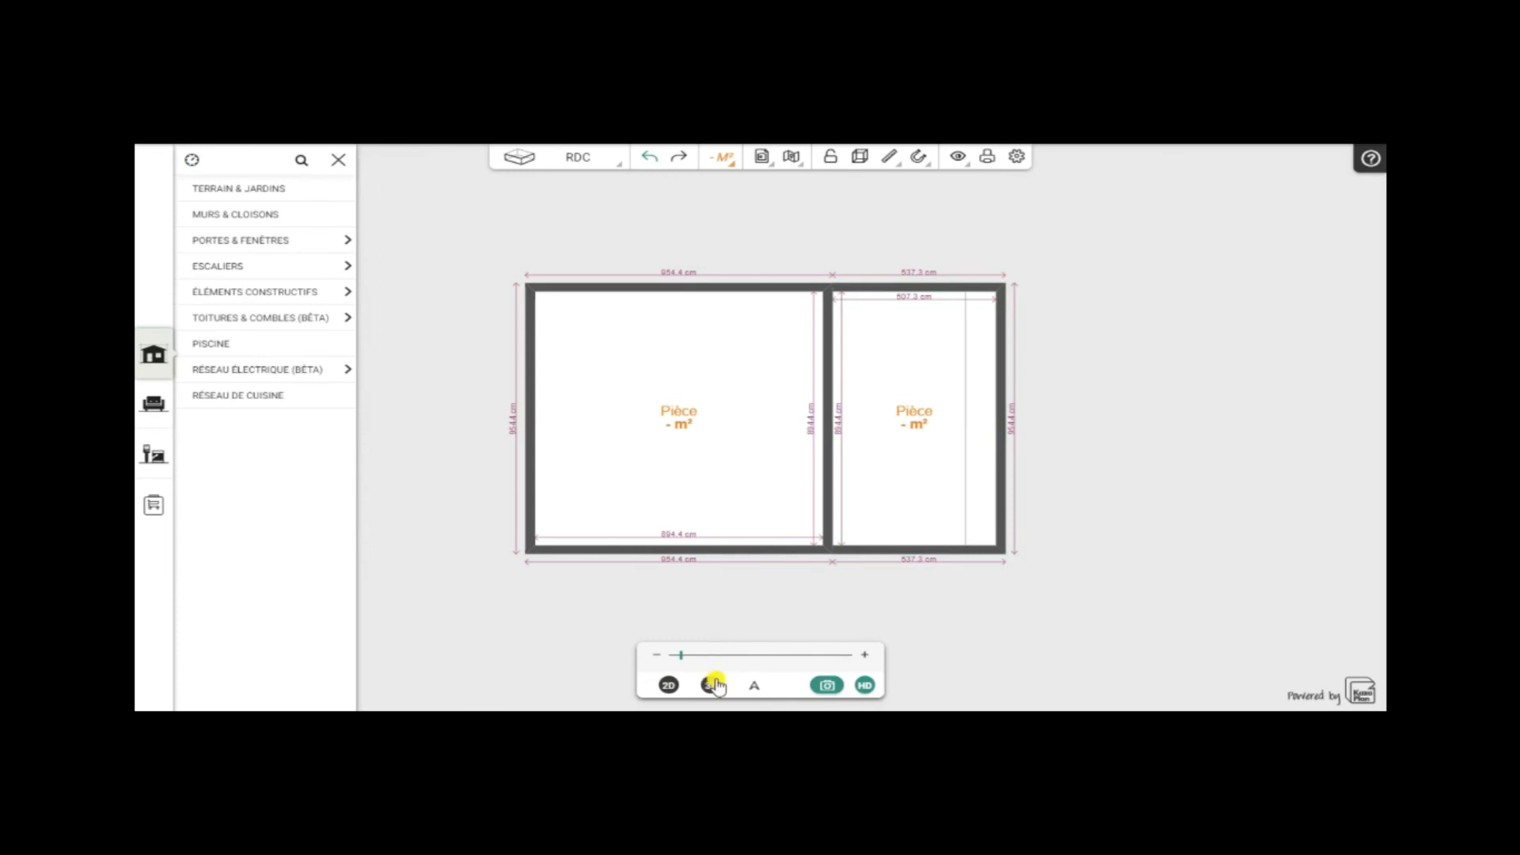
- Inspect the smaller room's sloped roof in 3D from the side and from above
click(711, 684)
drag(1146, 596, 1042, 414)
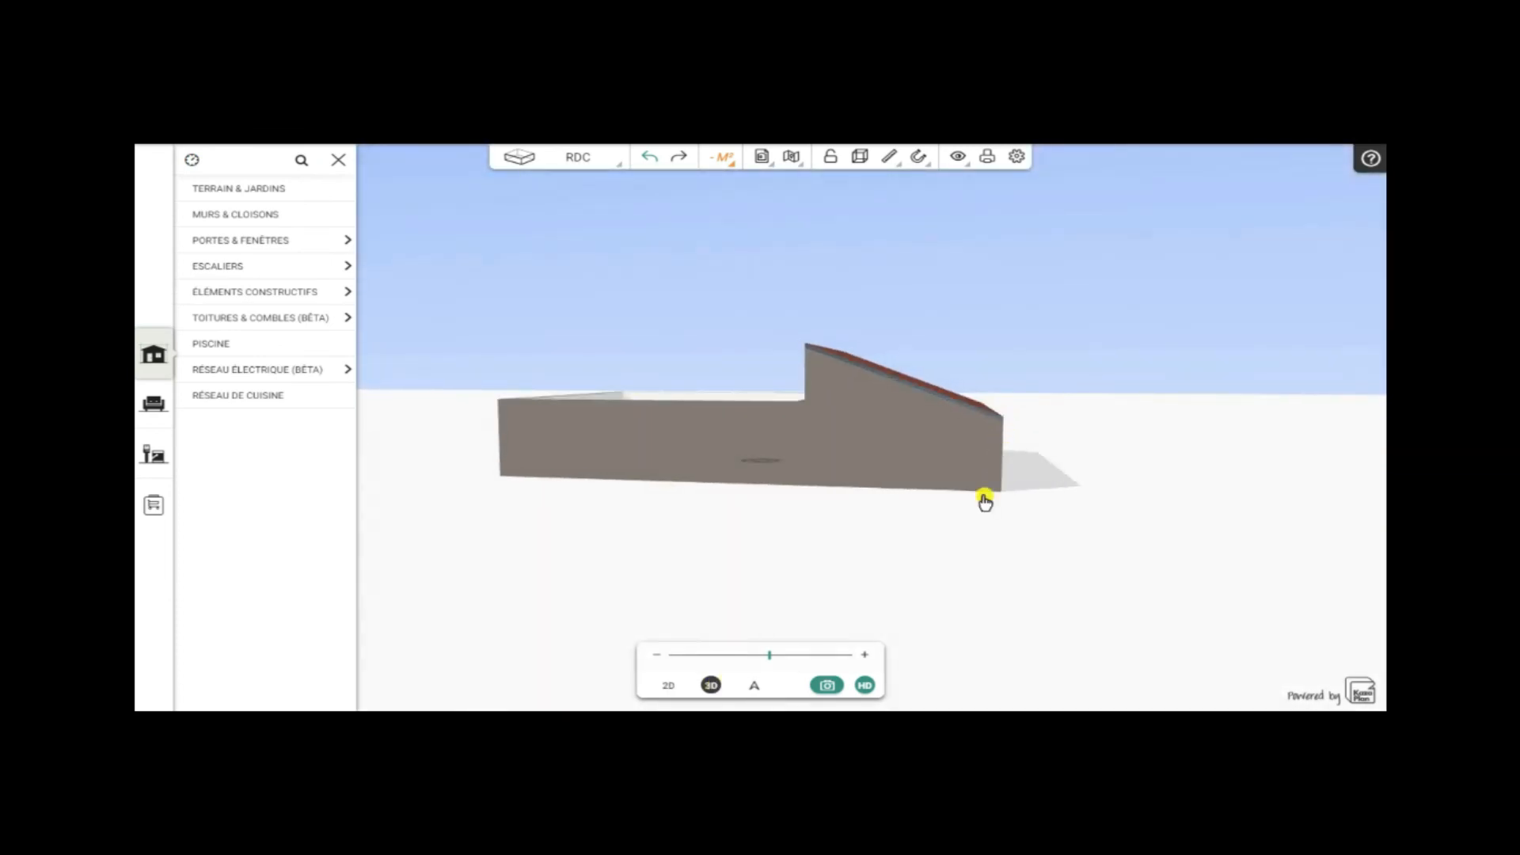
drag(896, 546, 953, 577)
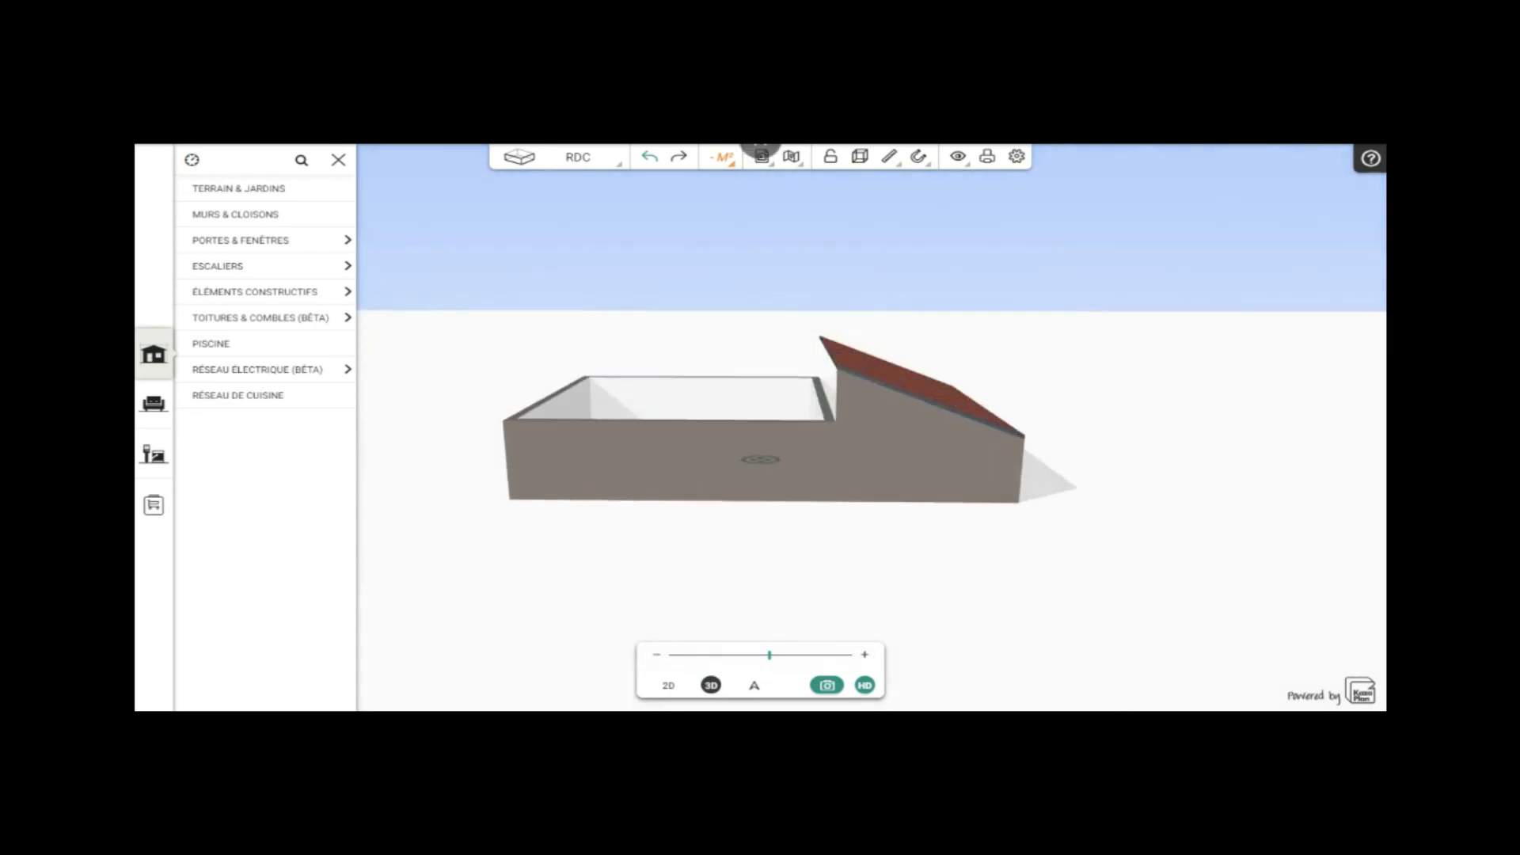
- Display the attic level (Combles) and examine both roofs of the complete house in 3D from all sides
click(578, 160)
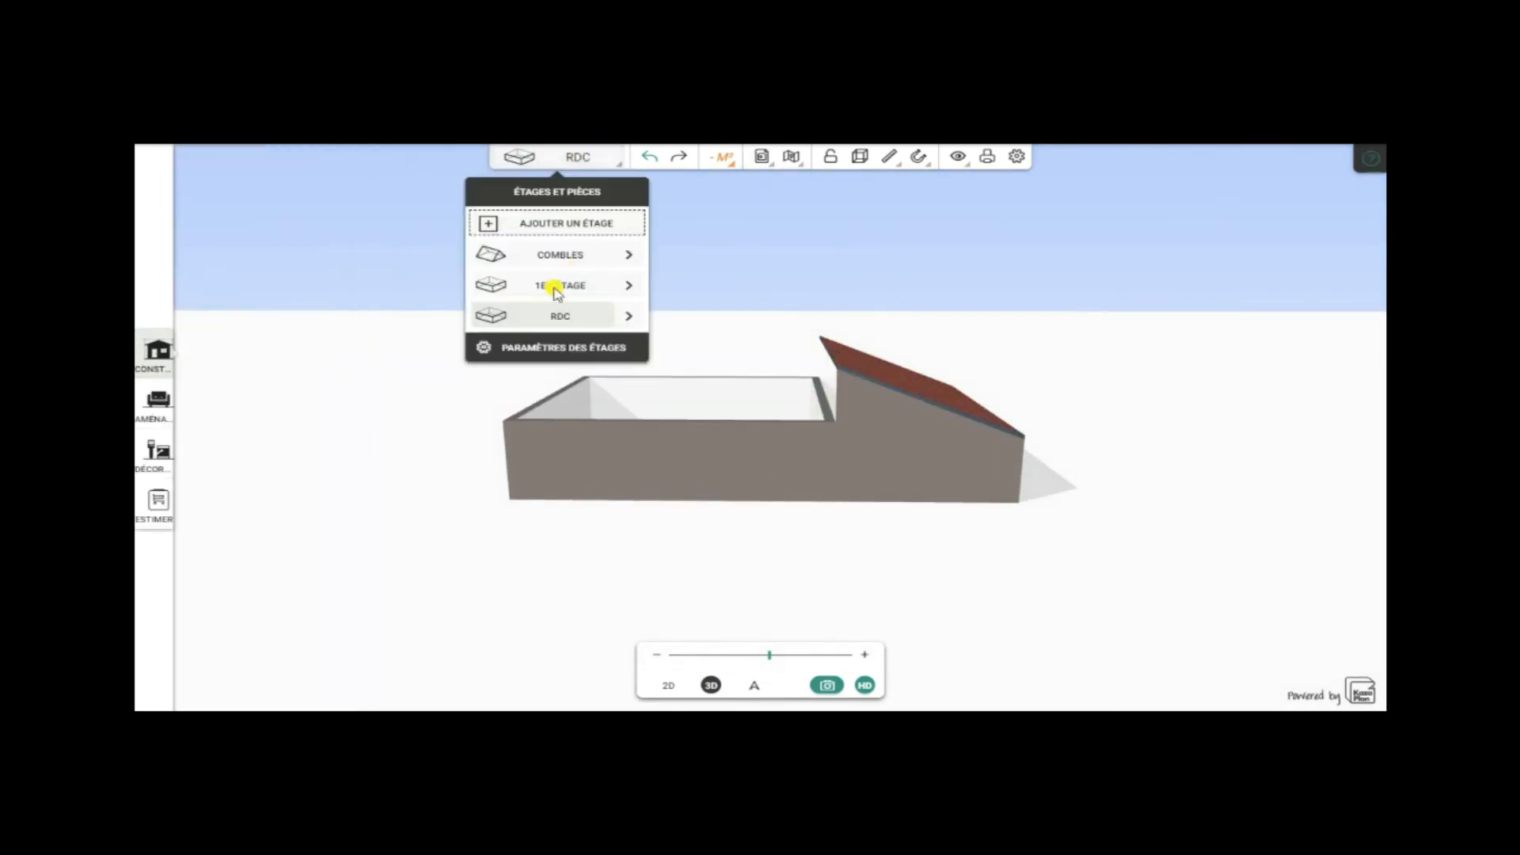
click(558, 255)
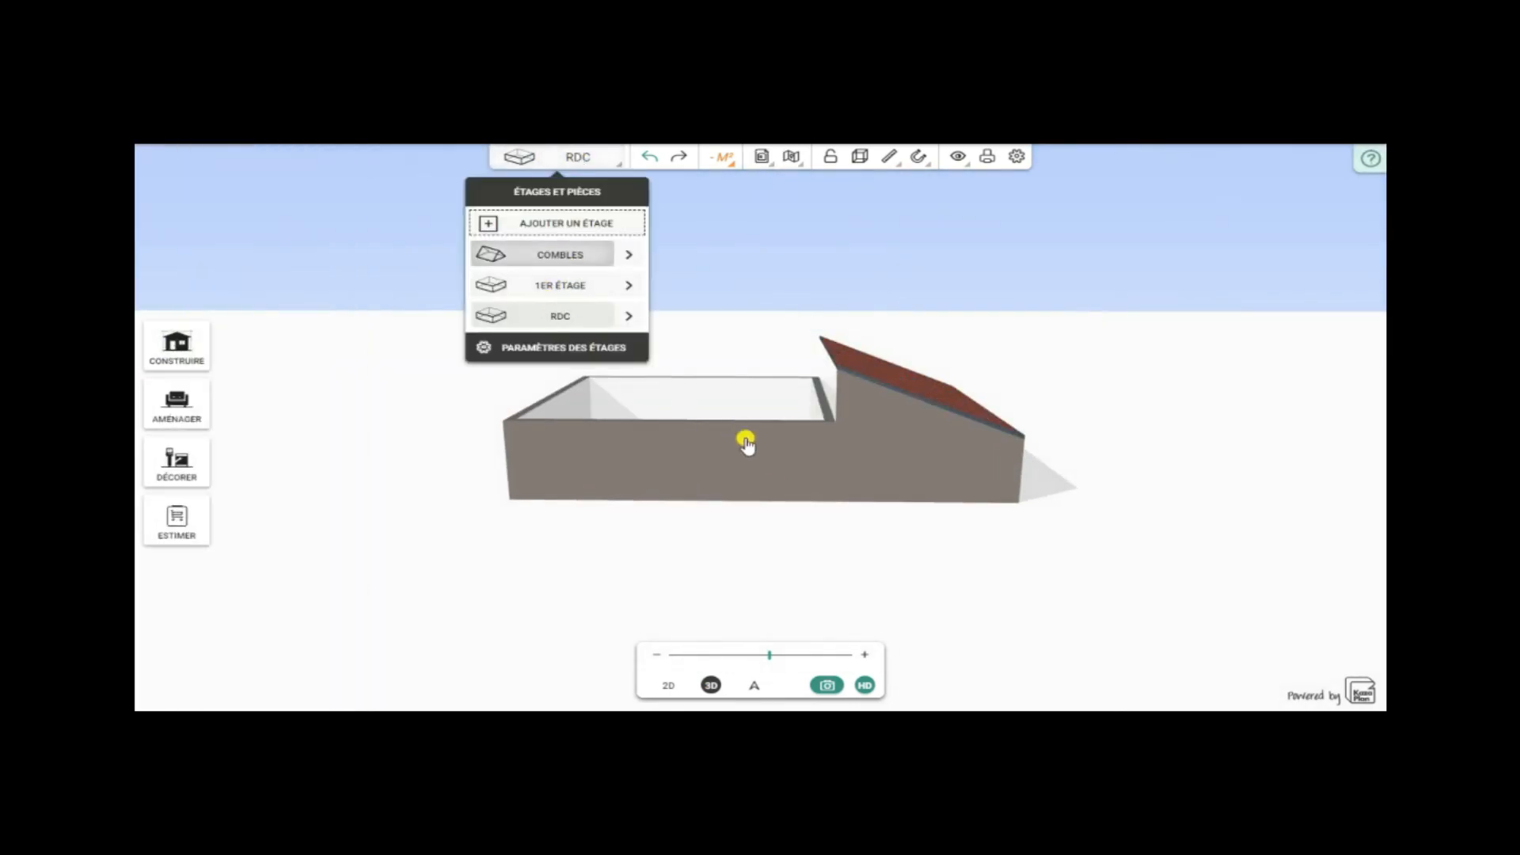
drag(498, 507, 306, 475)
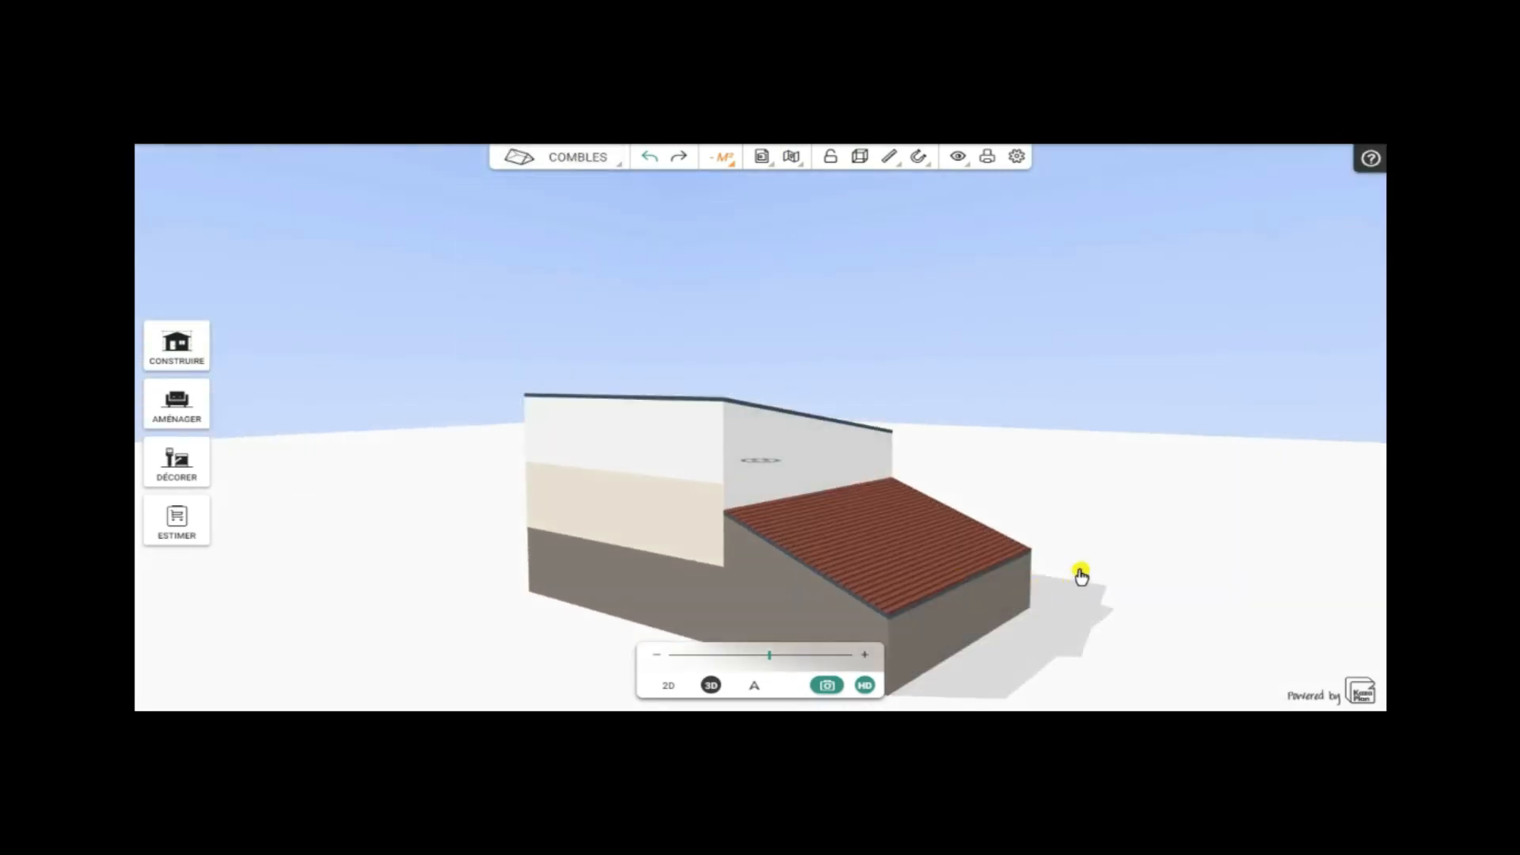
drag(1081, 577, 1239, 614)
drag(363, 414, 787, 502)
drag(1258, 498, 868, 580)
drag(509, 539, 783, 411)
drag(1063, 499, 1058, 411)
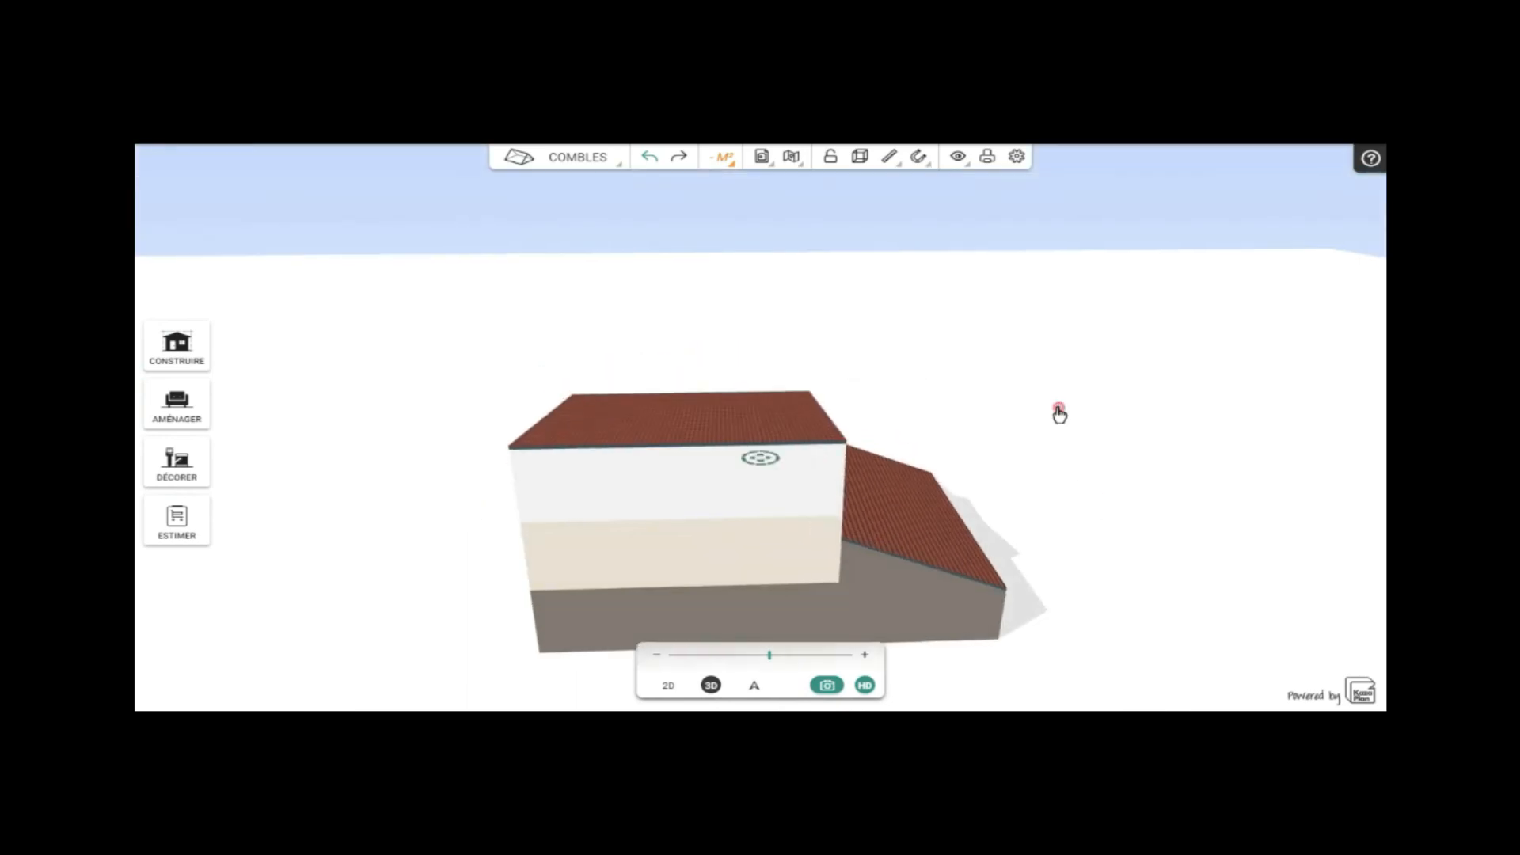
drag(1147, 543, 1125, 478)
drag(1119, 549, 1021, 632)
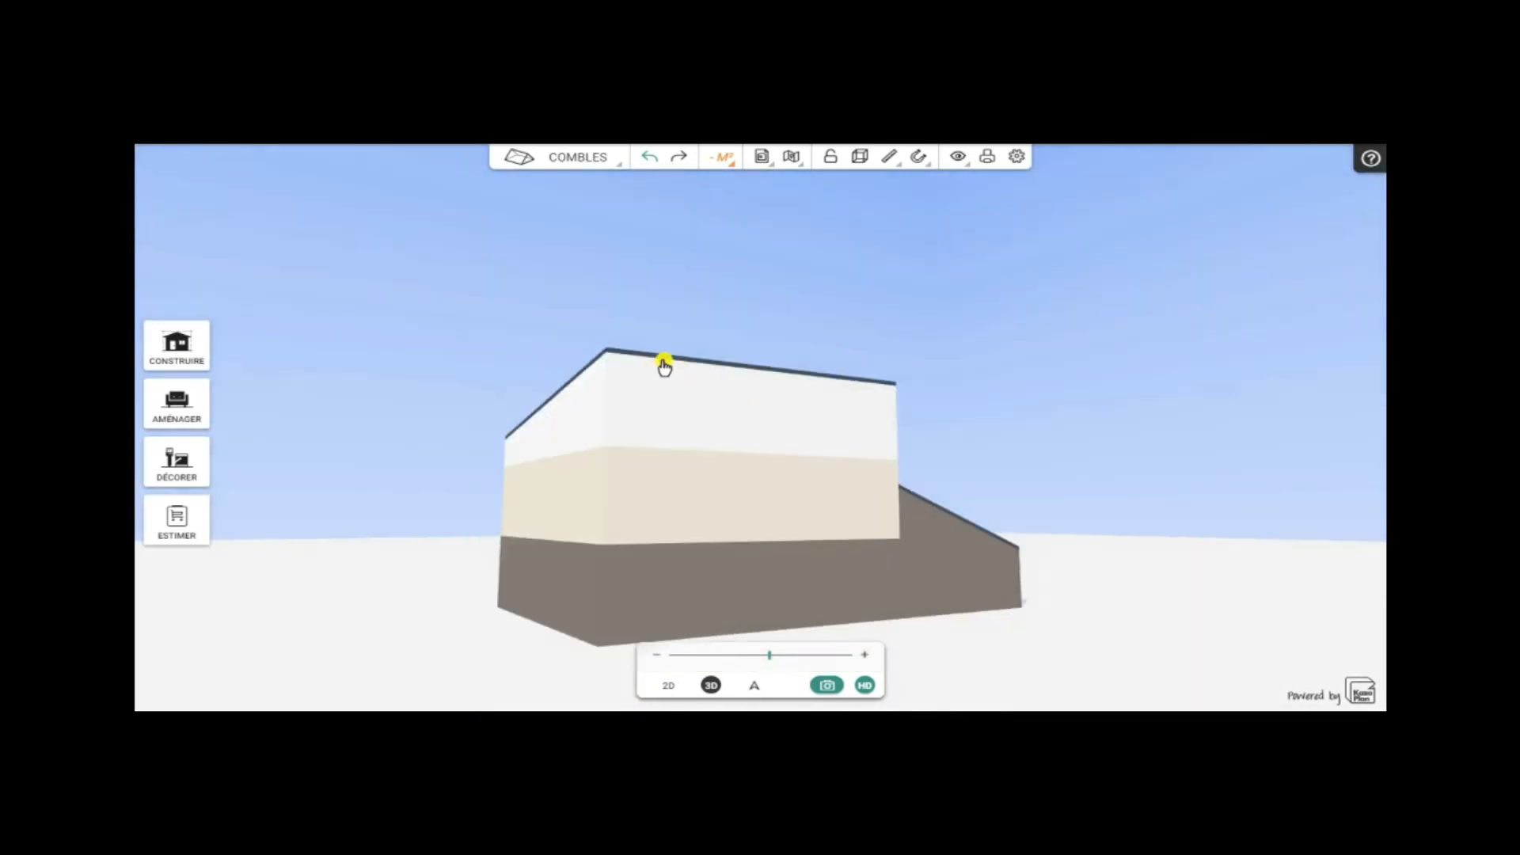
drag(1133, 550, 989, 598)
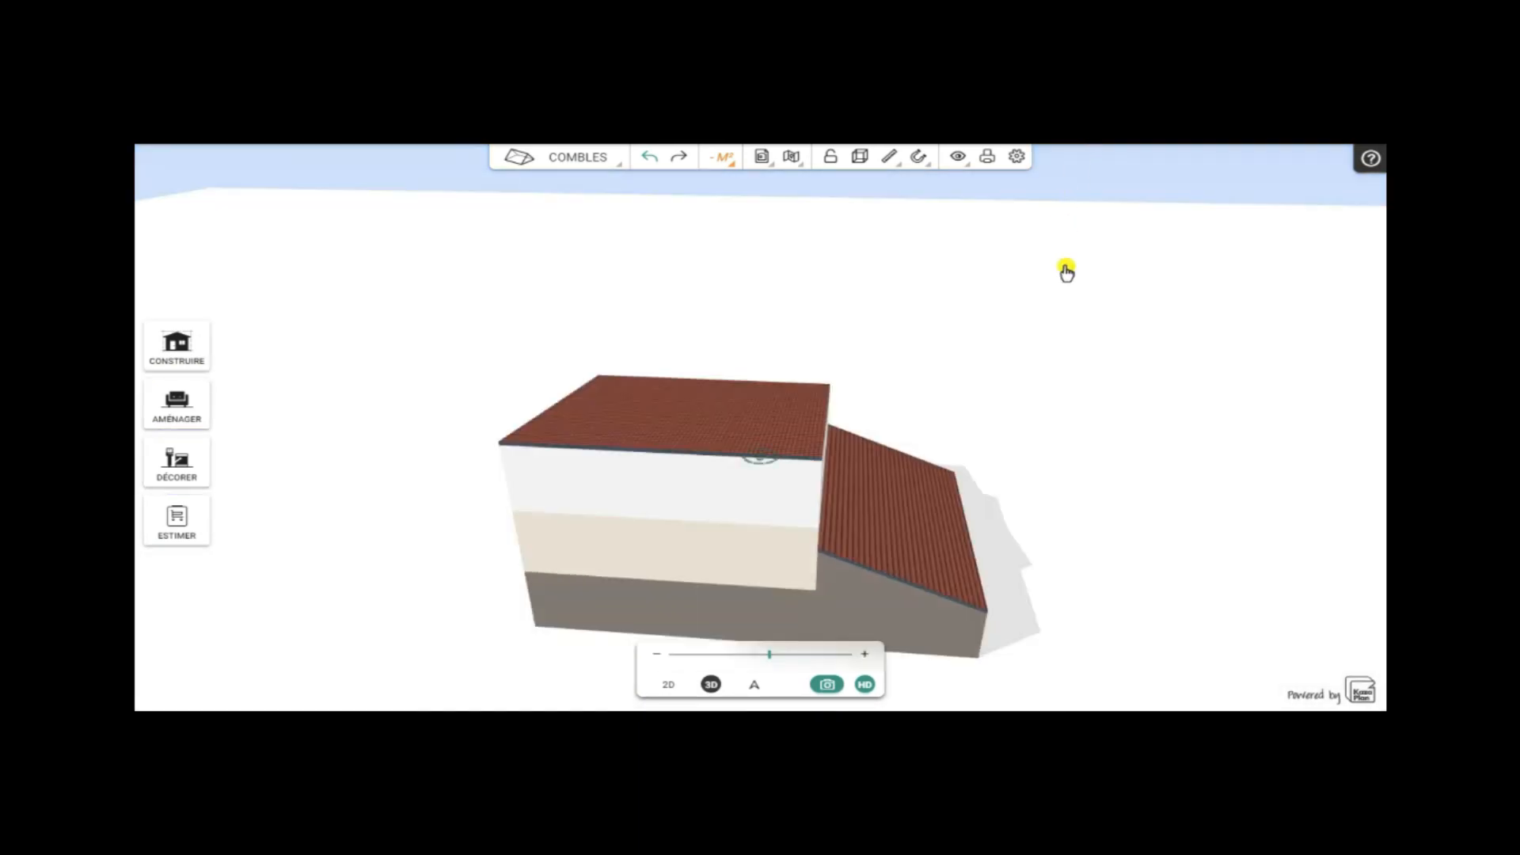